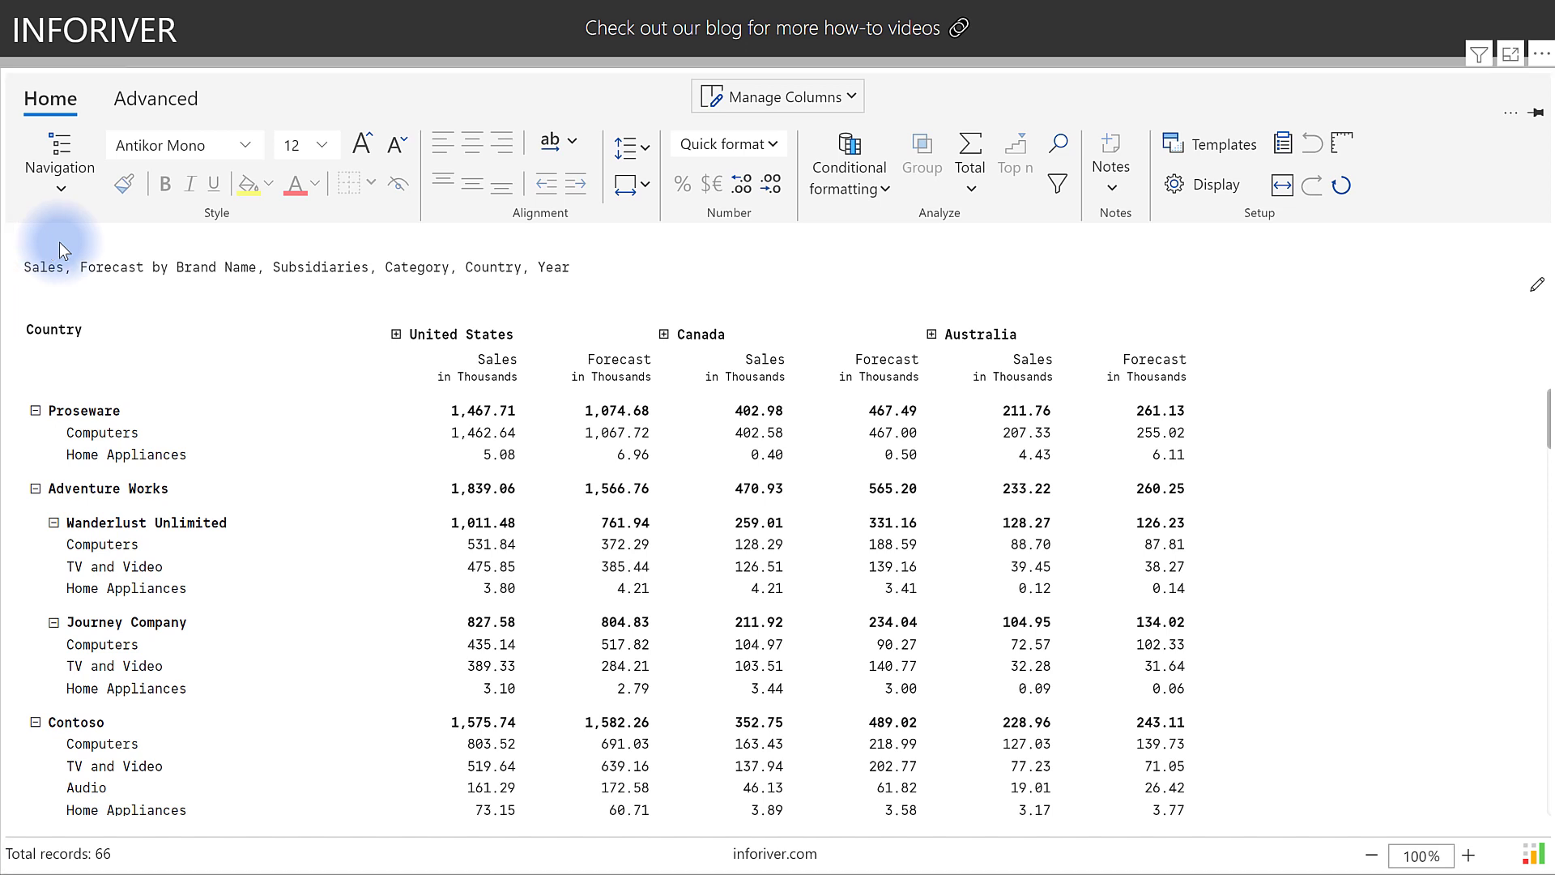
# Step: Set the number format to Auto so that each cell is formatted individually
pyautogui.click(734, 144)
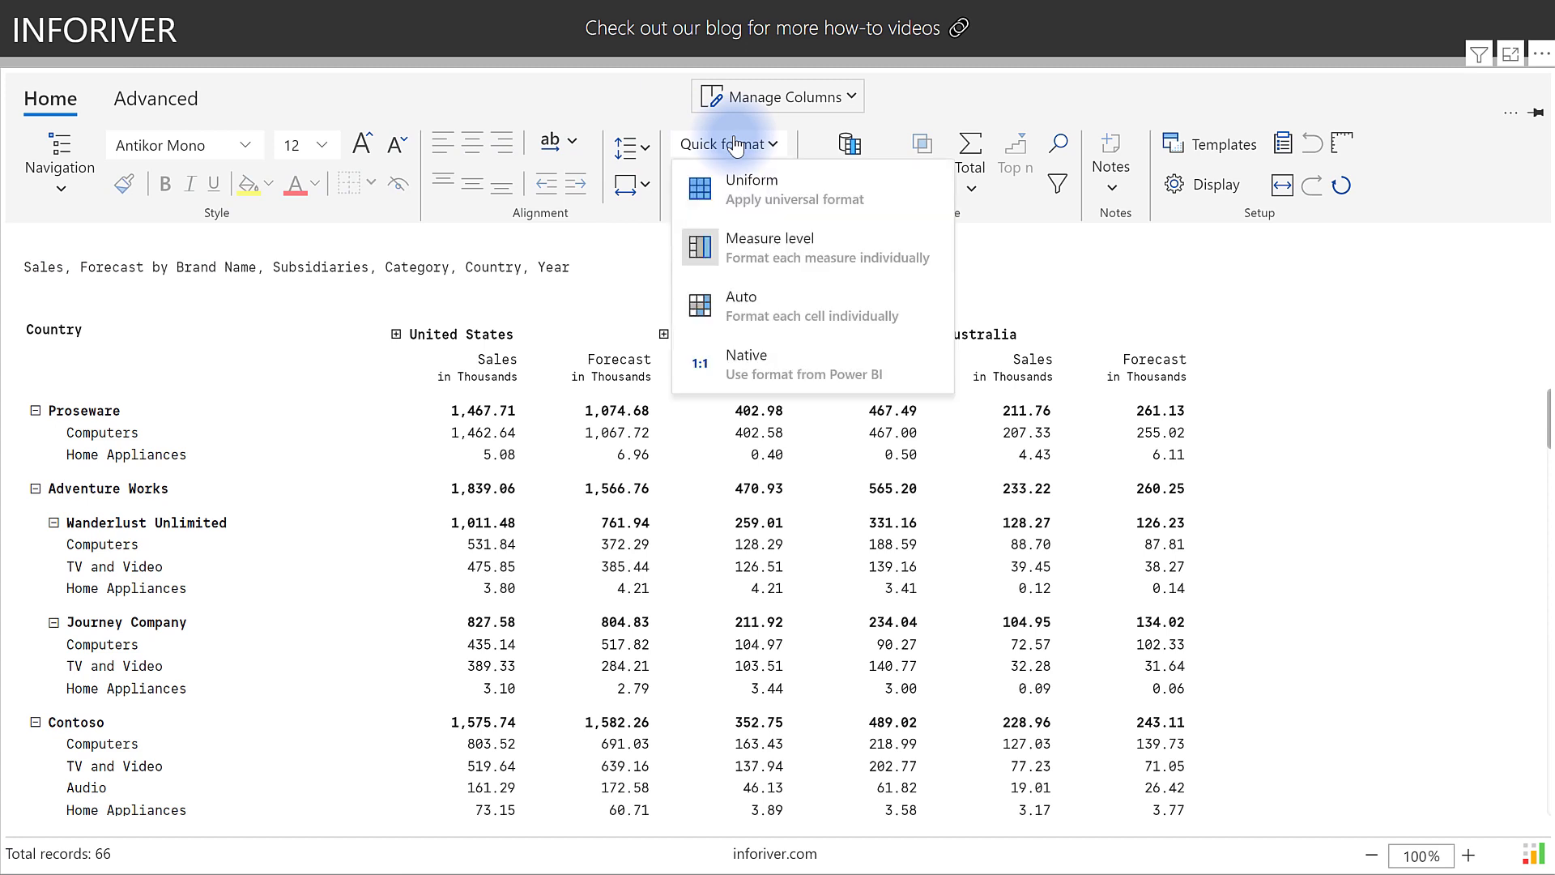
pyautogui.click(717, 308)
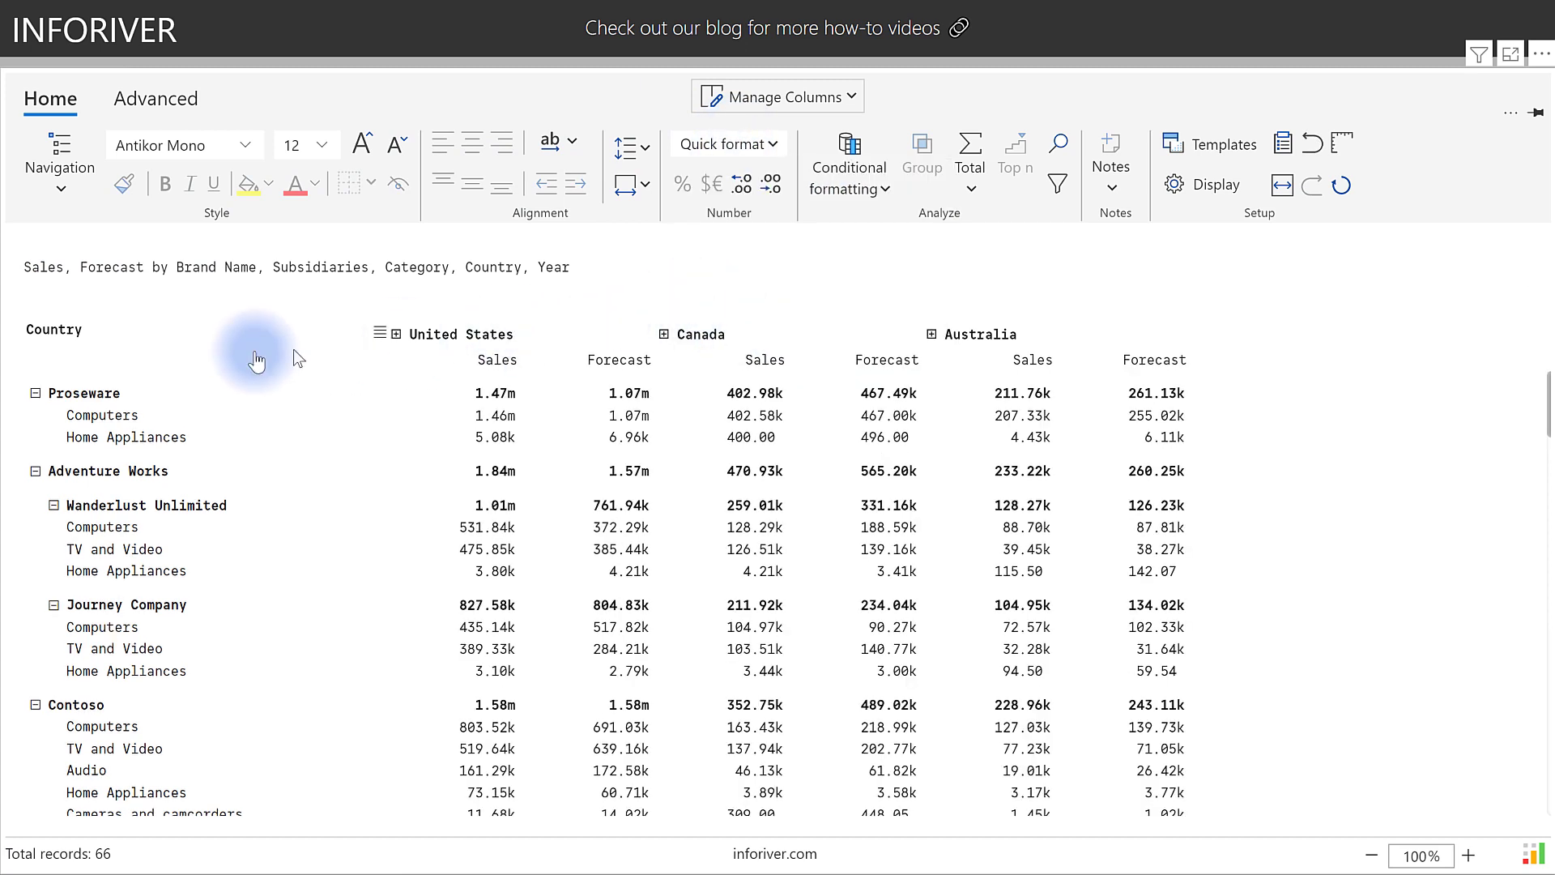
# Step: Try collapsing and re-expanding the Proseware row group and the United States column group
pyautogui.click(35, 395)
pyautogui.click(37, 384)
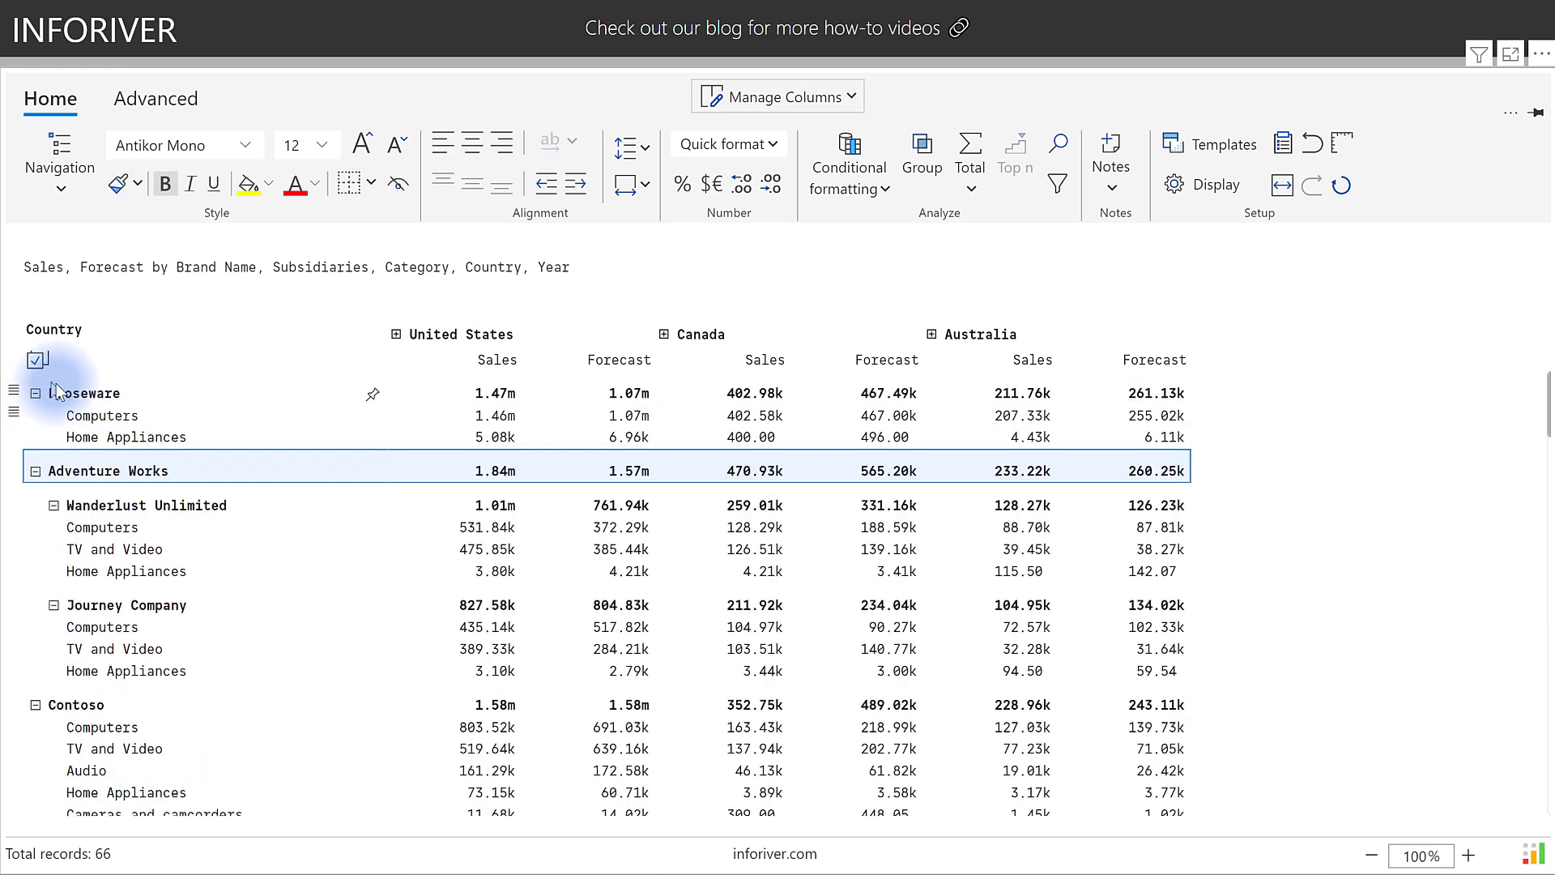
pyautogui.click(396, 337)
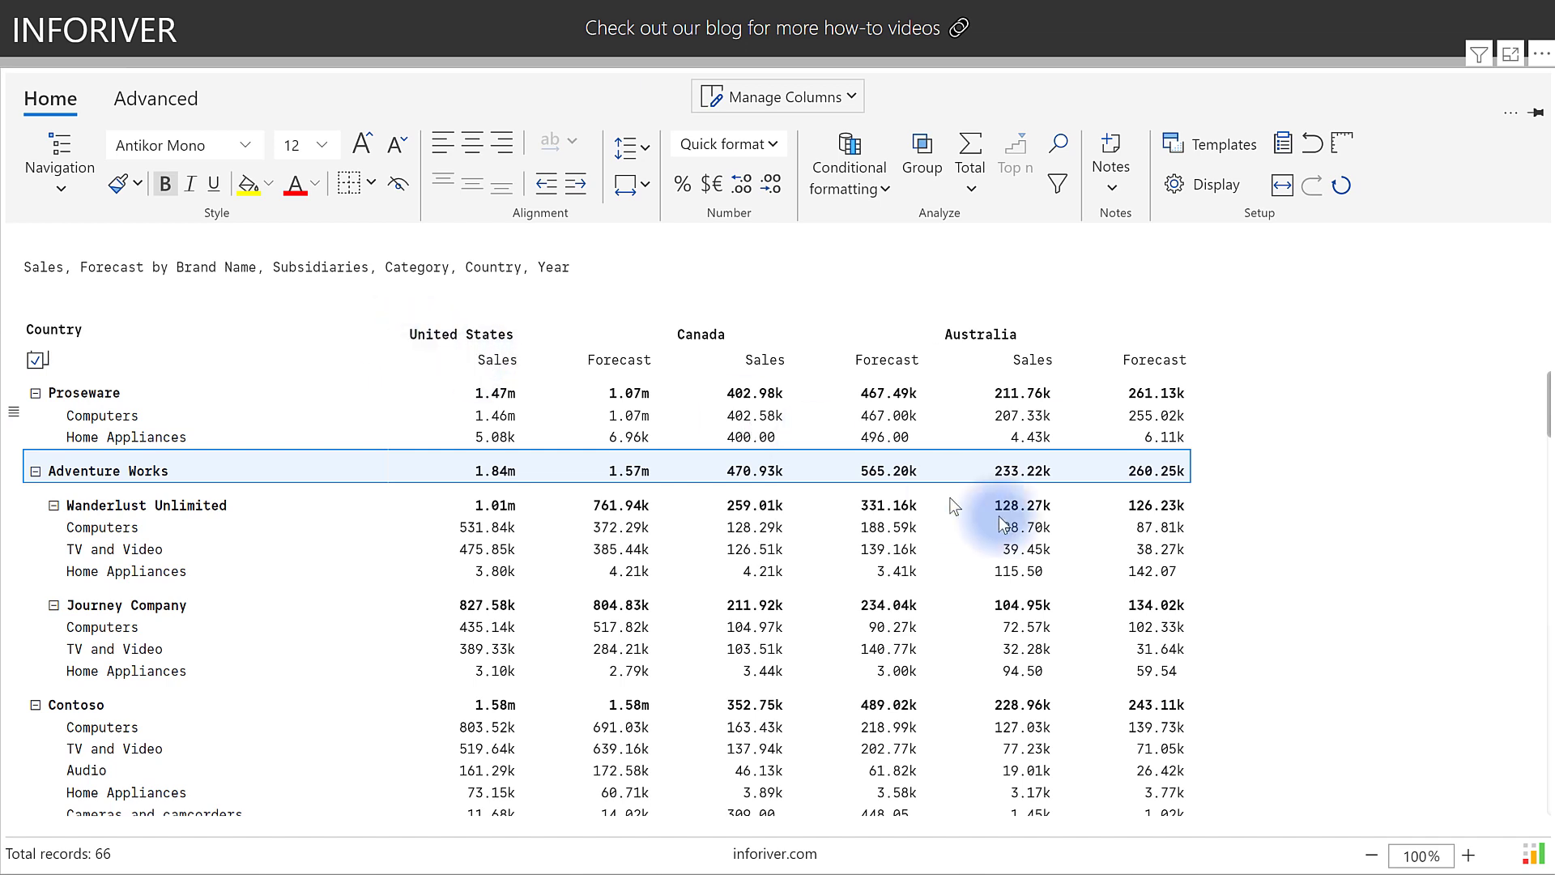
# Step: Zoom the report in to 120% and back out to 100%
pyautogui.click(1468, 857)
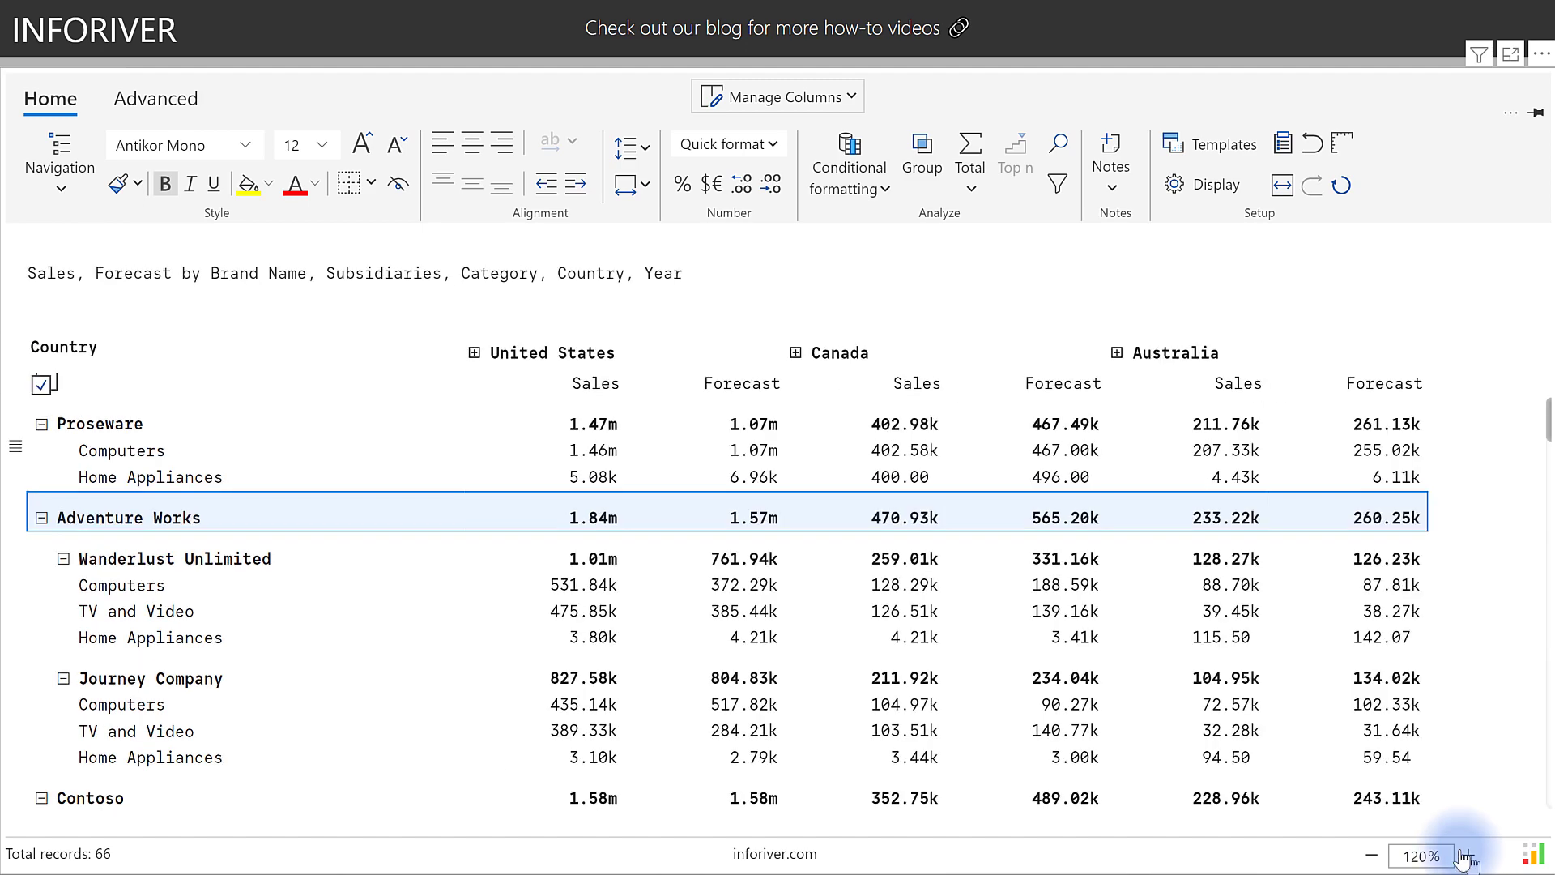
pyautogui.click(1373, 857)
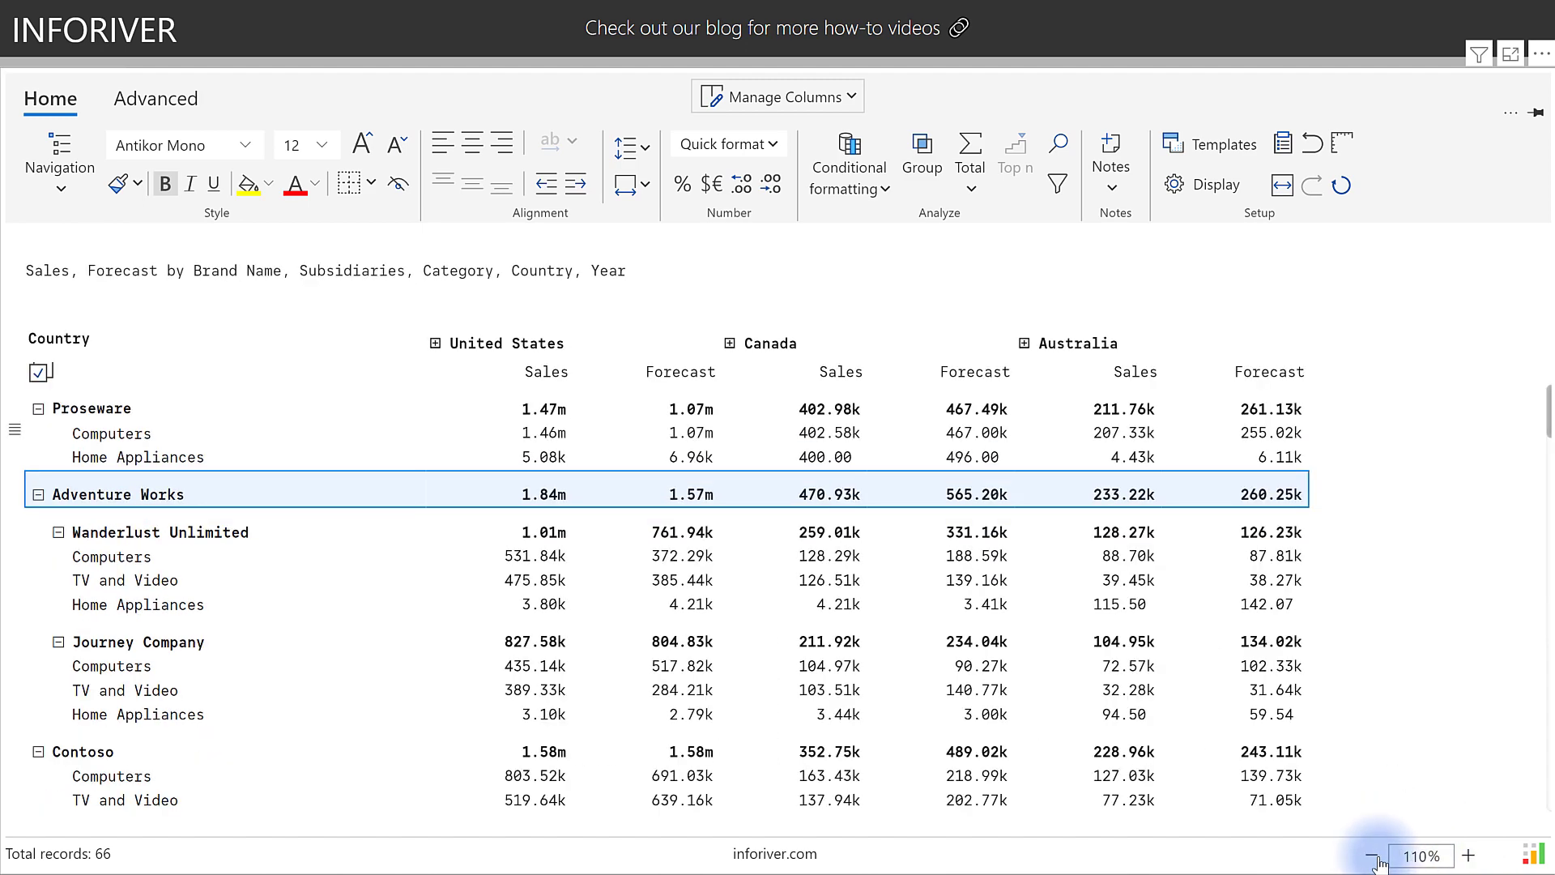
pyautogui.click(1374, 857)
# Step: Move the Journey Company rows above Wanderlust Unlimited and the Canada column group after Australia
pyautogui.moveTo(78, 605); pyautogui.dragTo(124, 486)
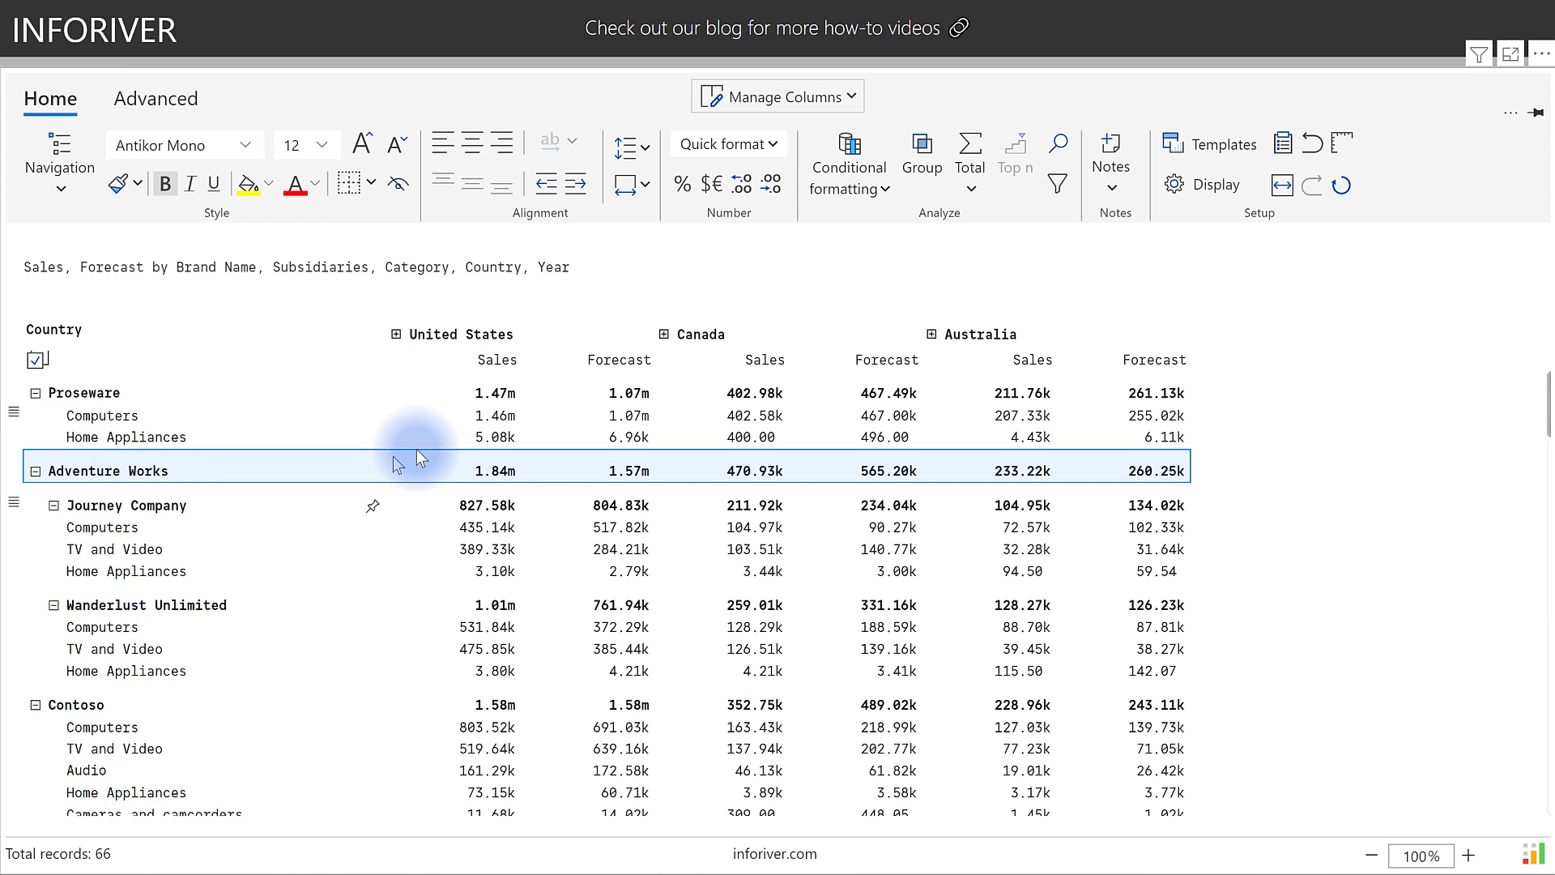
pyautogui.moveTo(683, 334); pyautogui.dragTo(1174, 340)
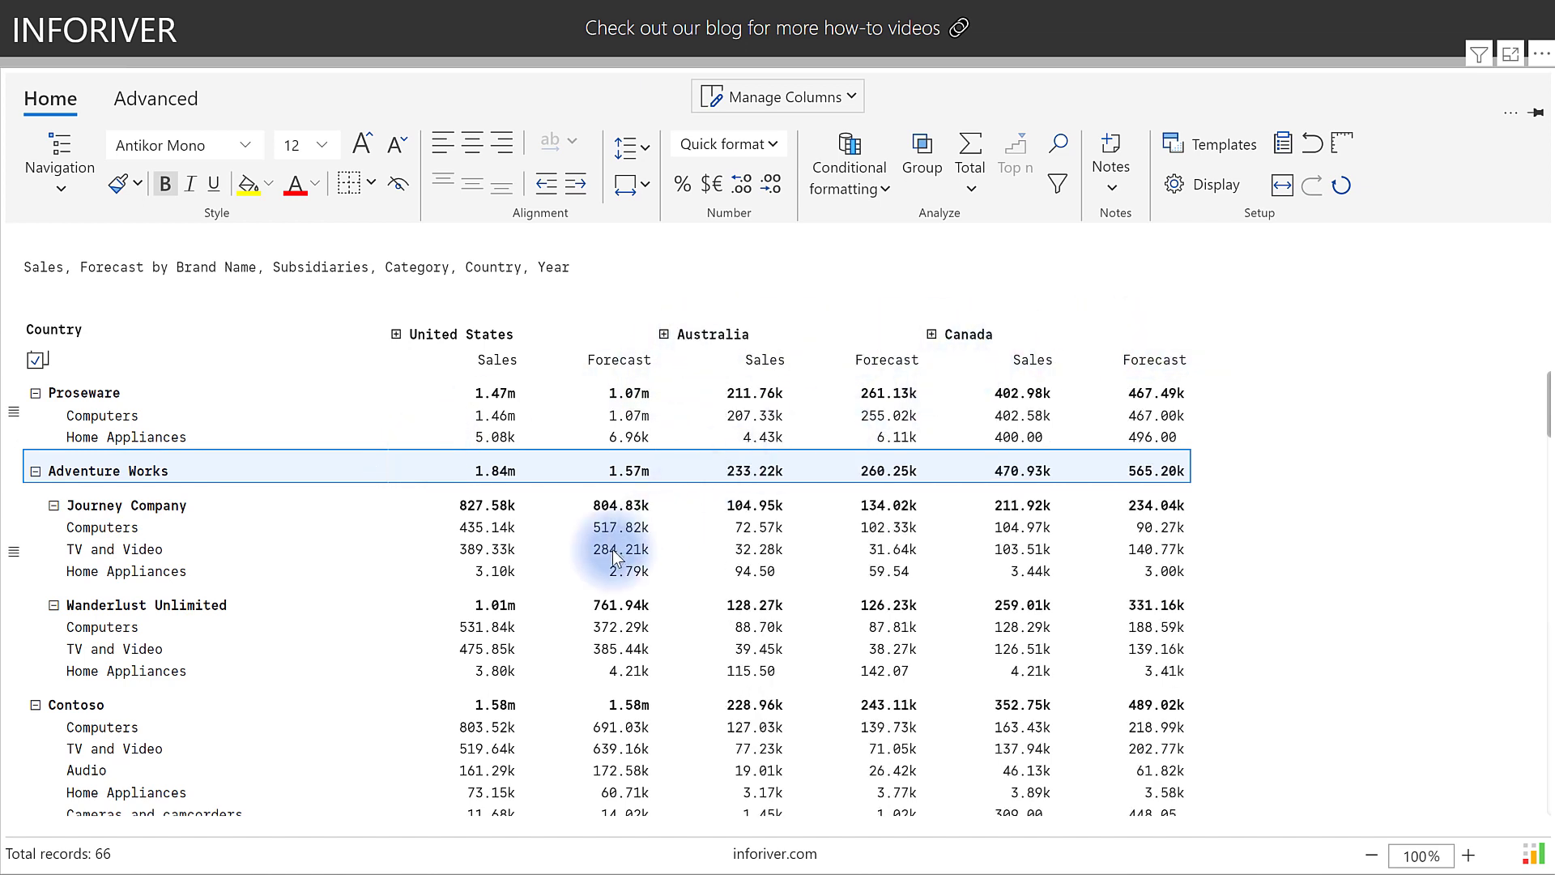
# Step: Add the note "Great performance!" to the United States Forecast cell of Journey Company's Computers row
pyautogui.click(620, 527)
pyautogui.click(1118, 154)
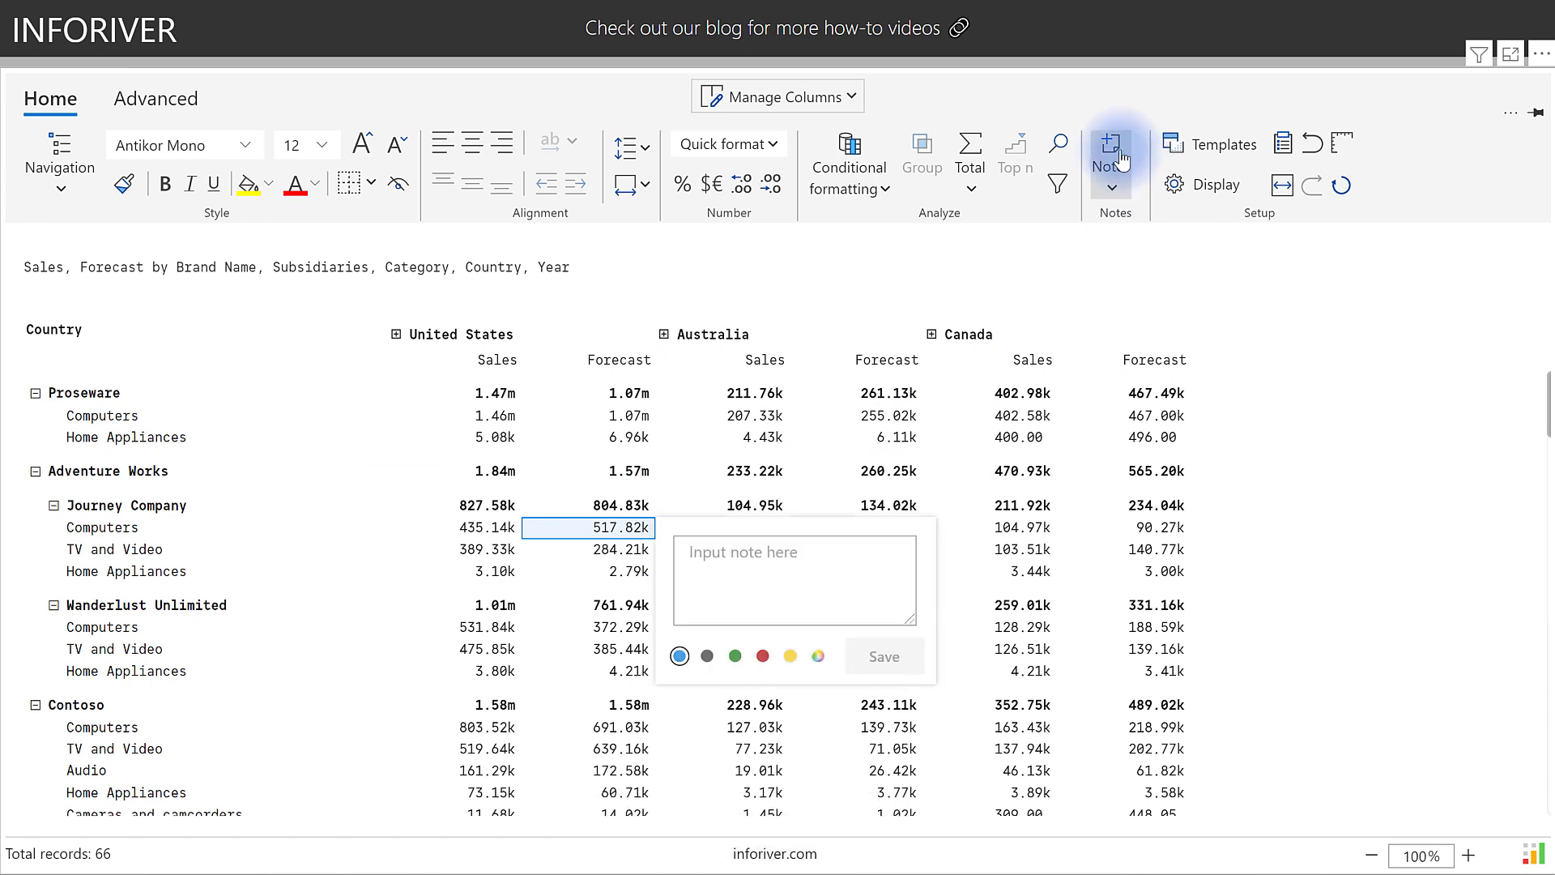
pyautogui.click(697, 559)
pyautogui.write('Great performance')
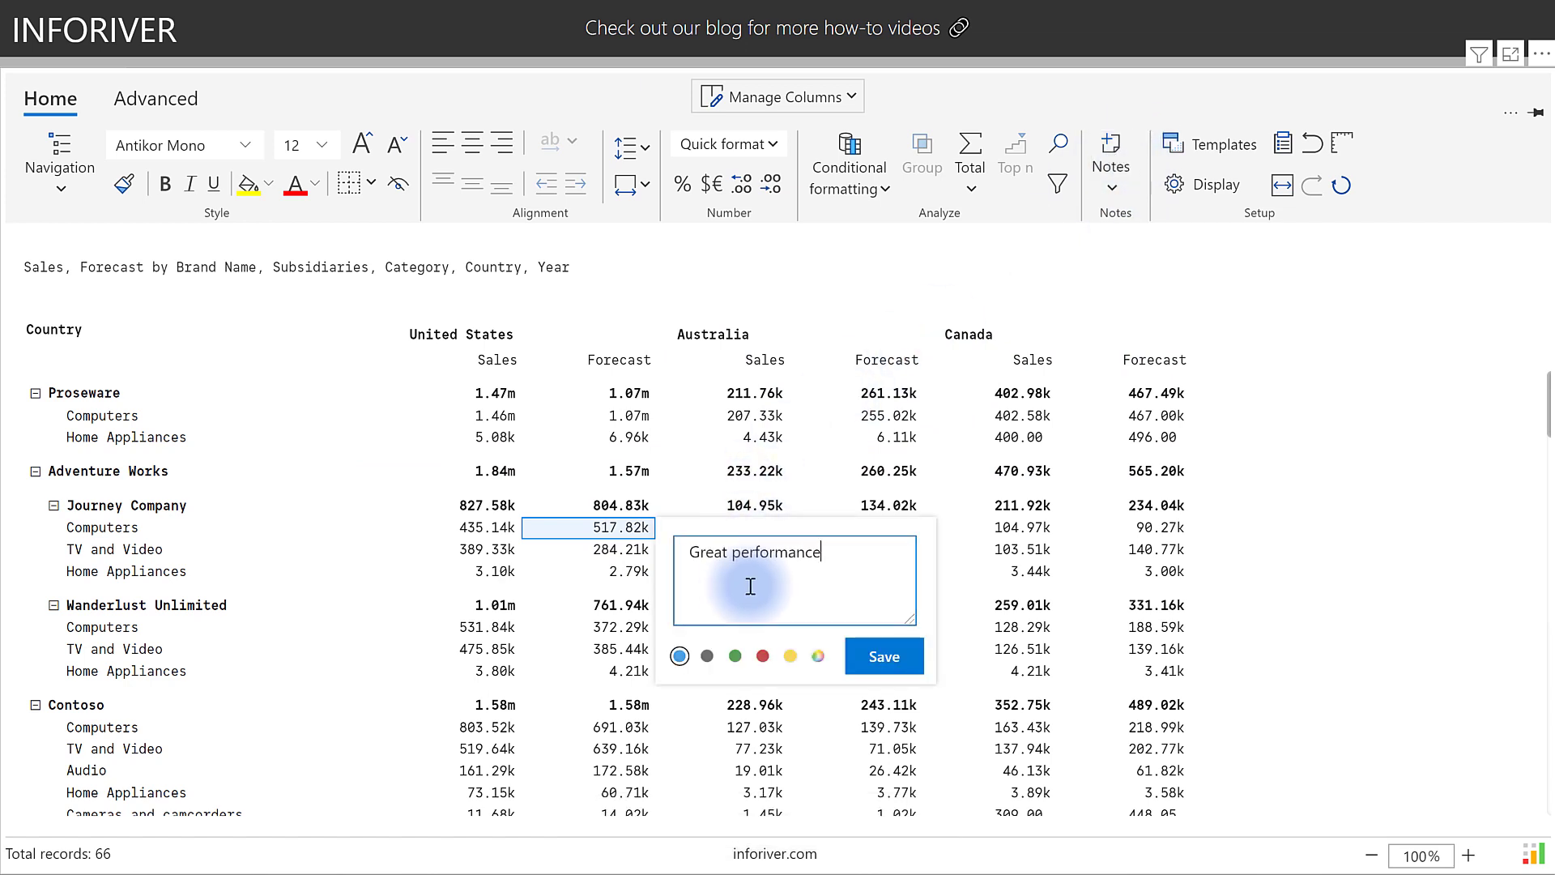
pyautogui.click(884, 656)
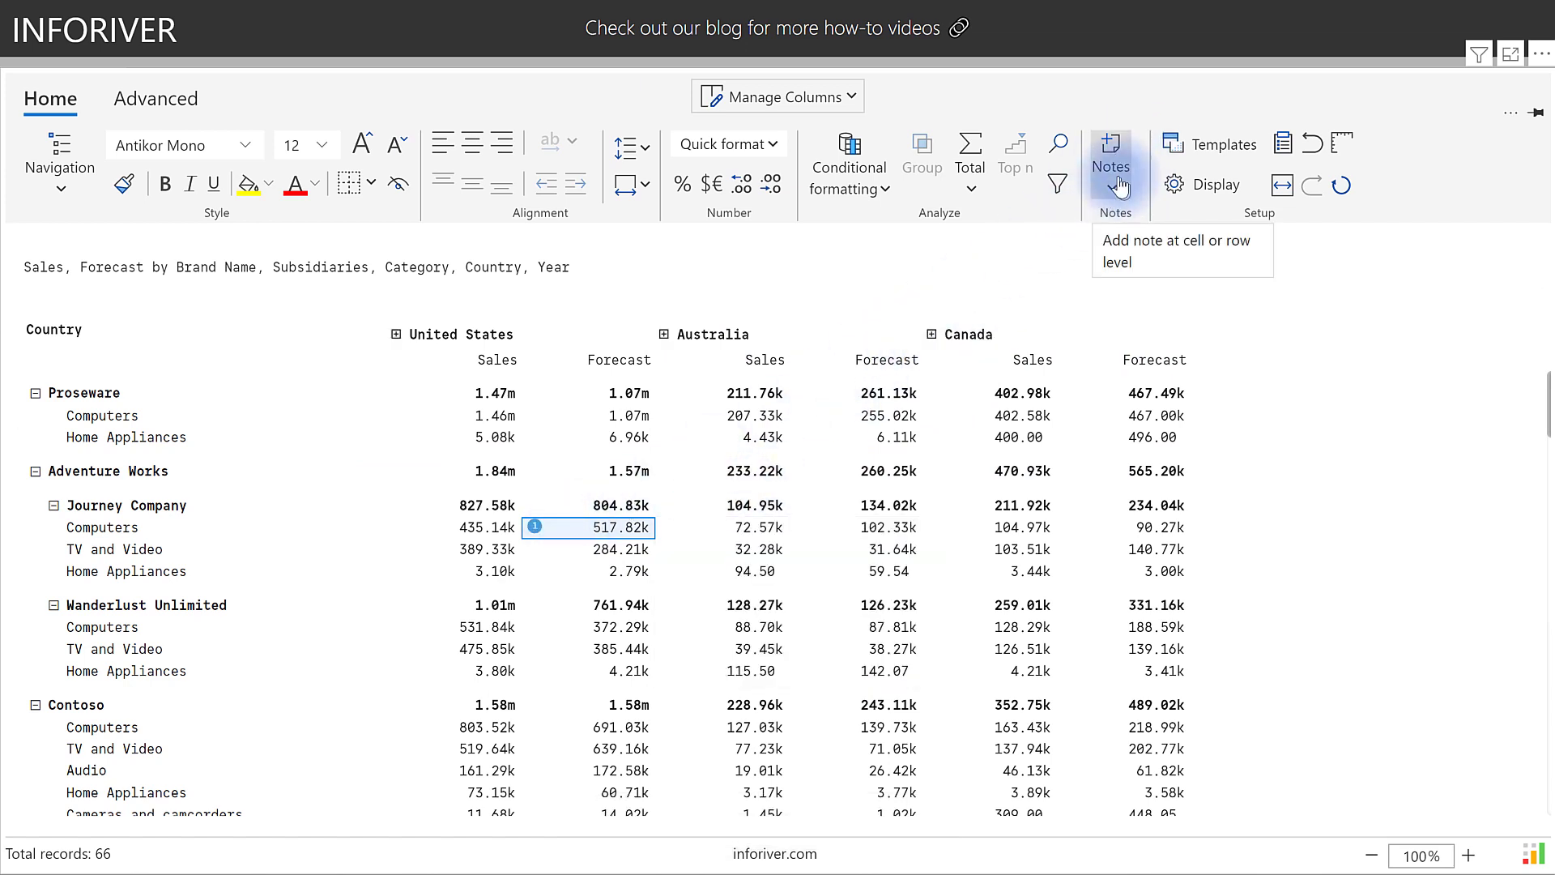
# Step: Turn on footnotes so the cell note is listed below the table
pyautogui.click(1112, 185)
pyautogui.click(1115, 274)
pyautogui.click(573, 537)
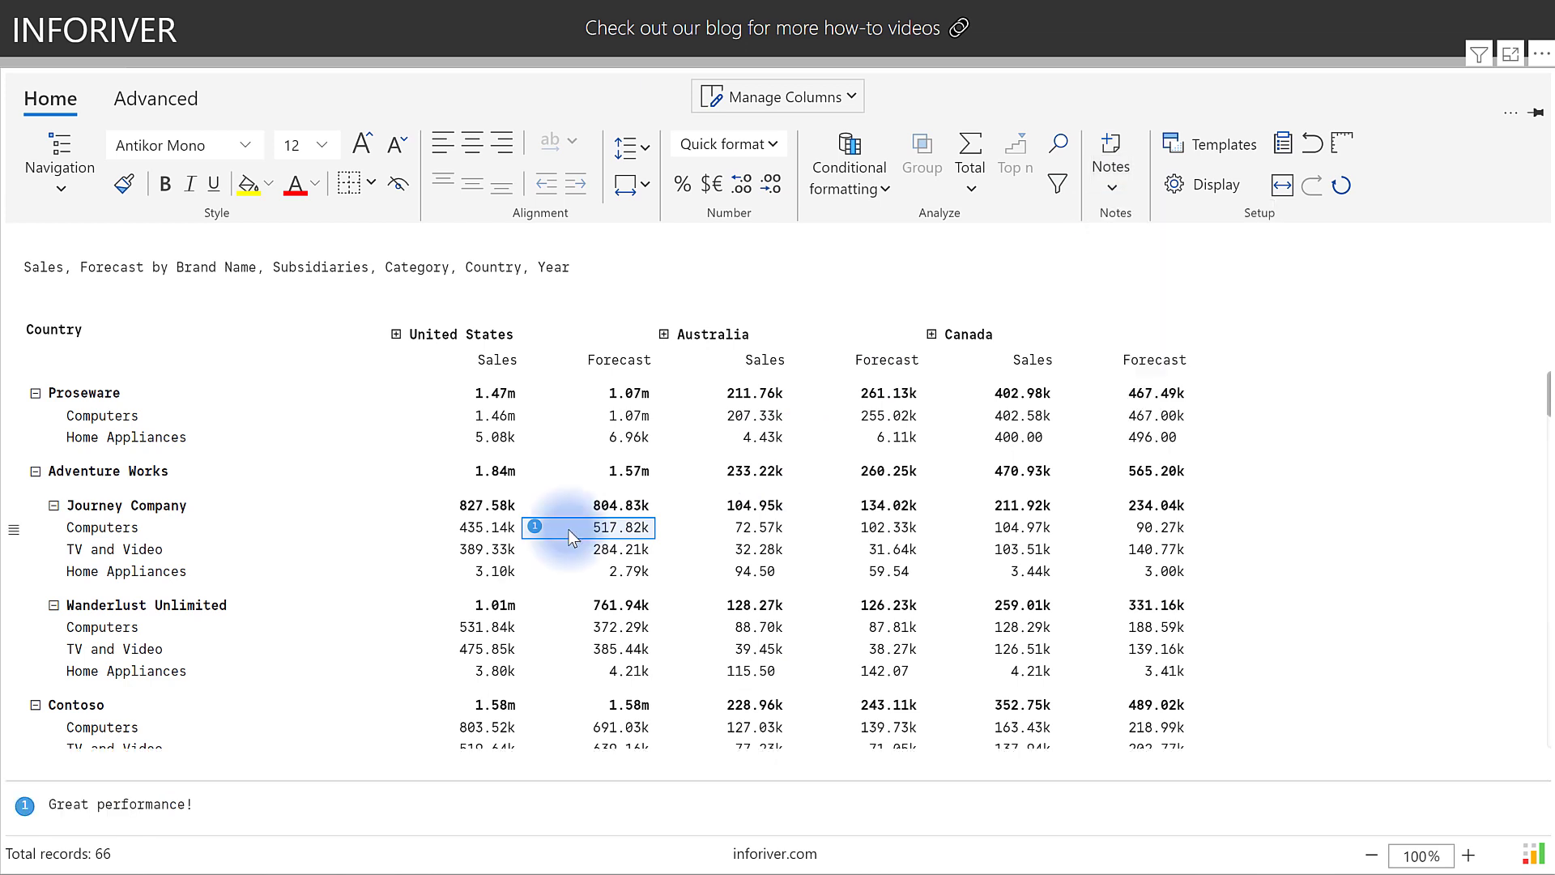
# Step: Show the row grand total and enable the row subtotal split
pyautogui.click(971, 189)
pyautogui.click(964, 227)
pyautogui.click(975, 191)
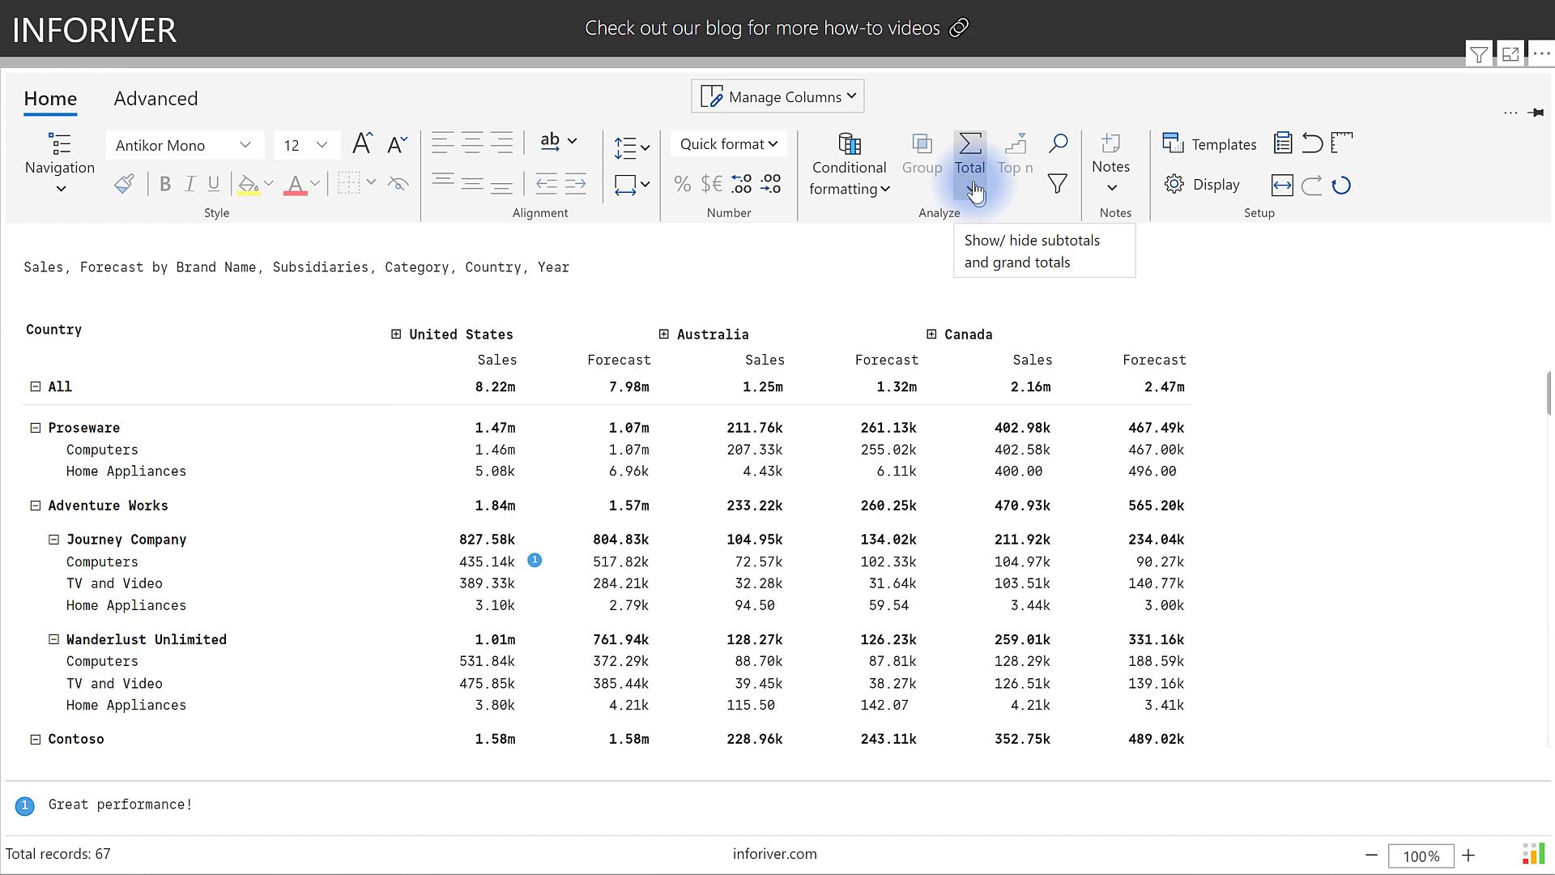
pyautogui.click(975, 192)
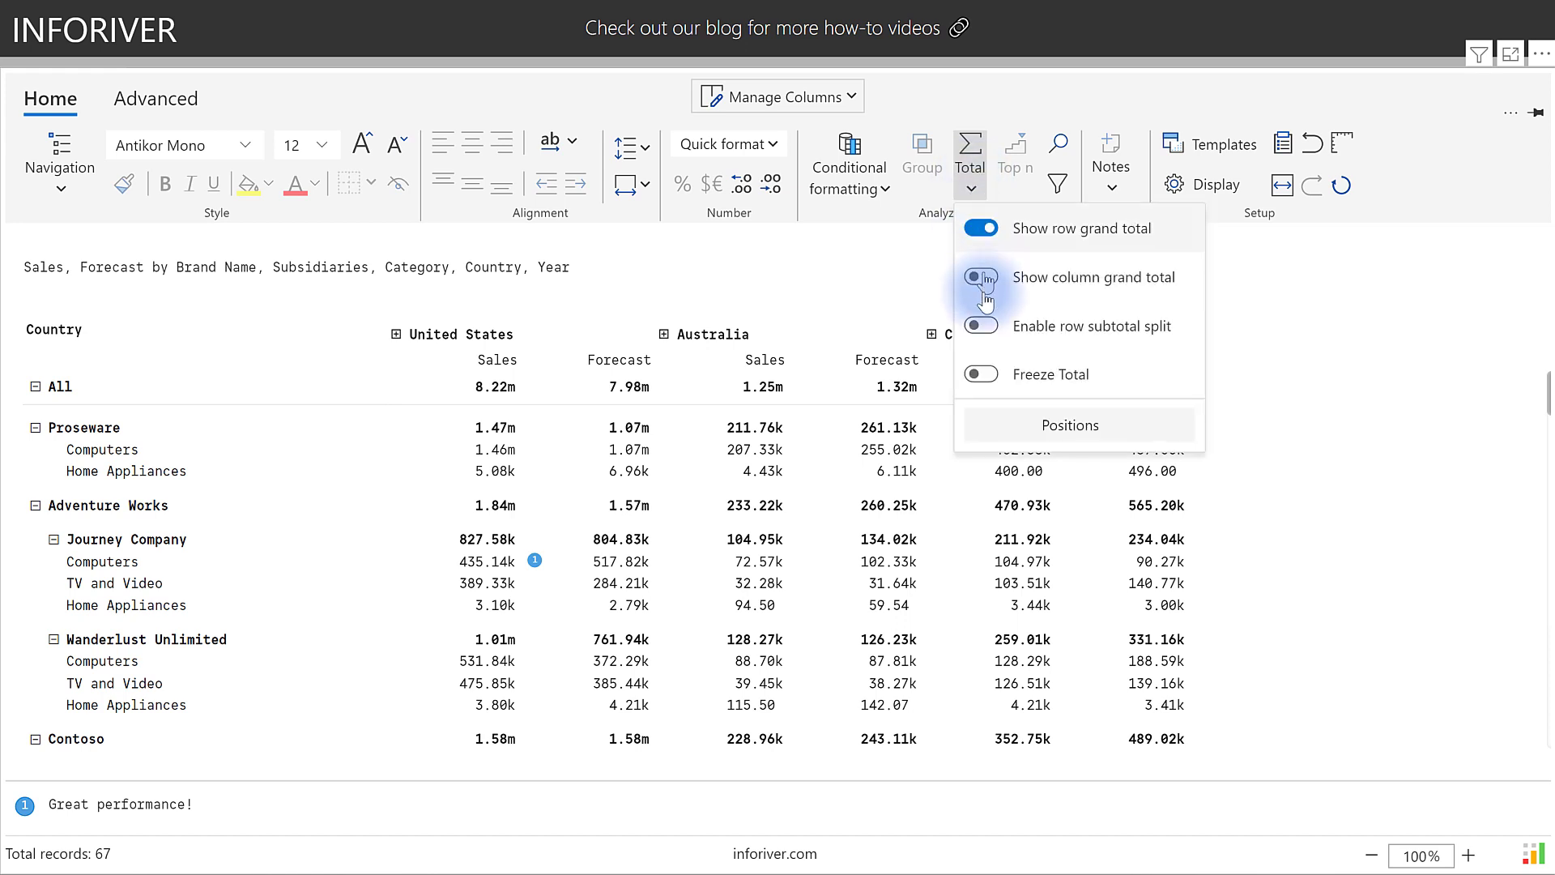
pyautogui.click(975, 323)
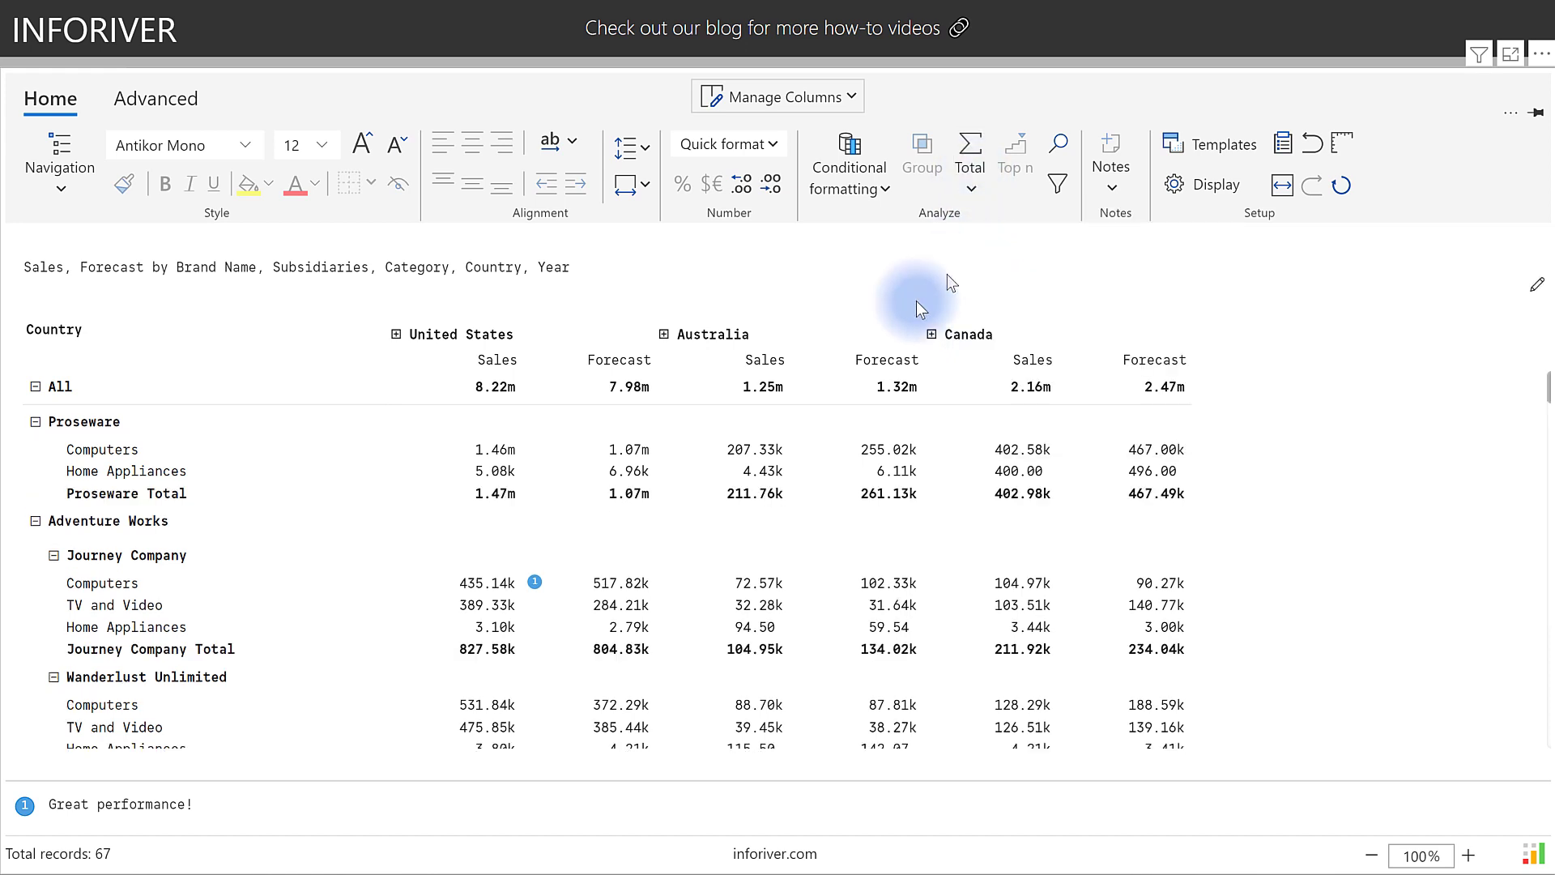
# Step: Select from Journey Company's Computers United States Forecast to the table's end, and replace that with Australia and Canada Sales cells of the two Phone Company totals
pyautogui.click(601, 587)
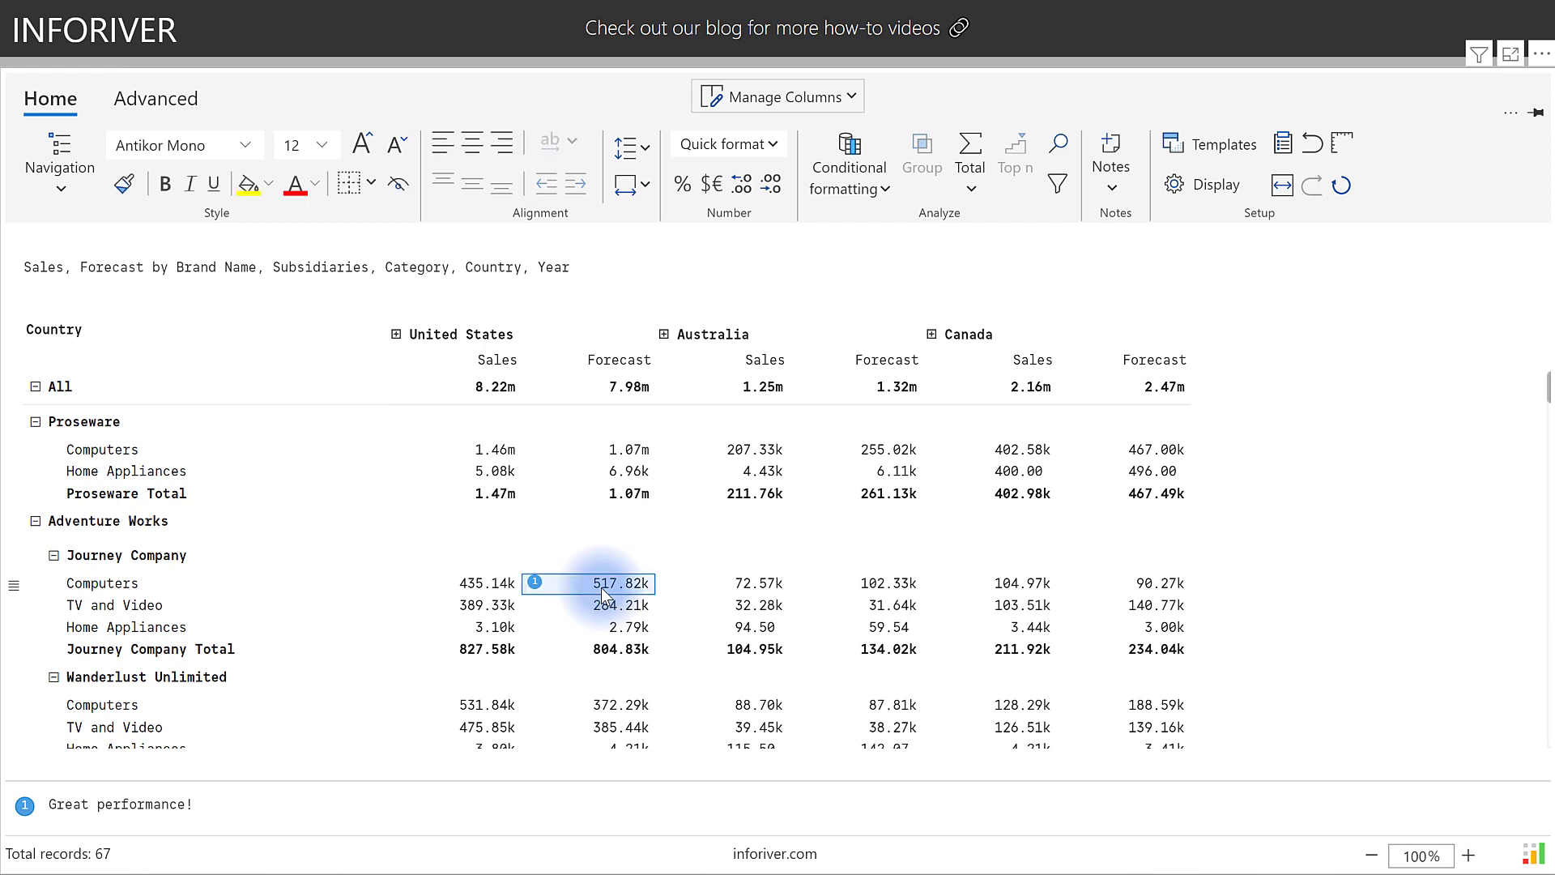
pyautogui.hotkey('ctrl', 'shift', 'Right')
pyautogui.hotkey('ctrl', 'shift', 'Down')
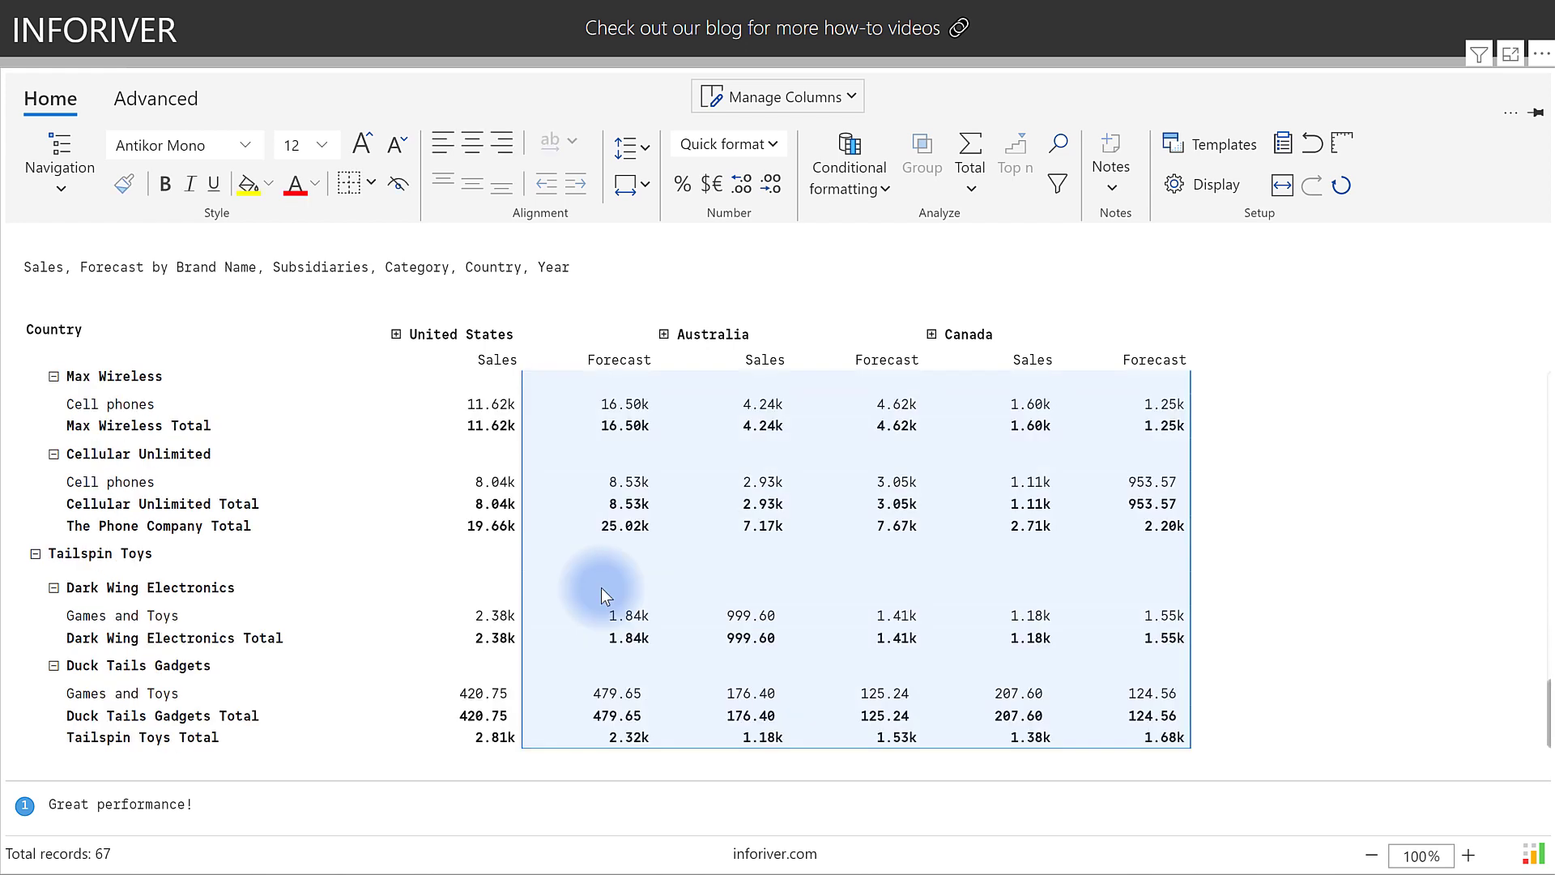
pyautogui.click(594, 503)
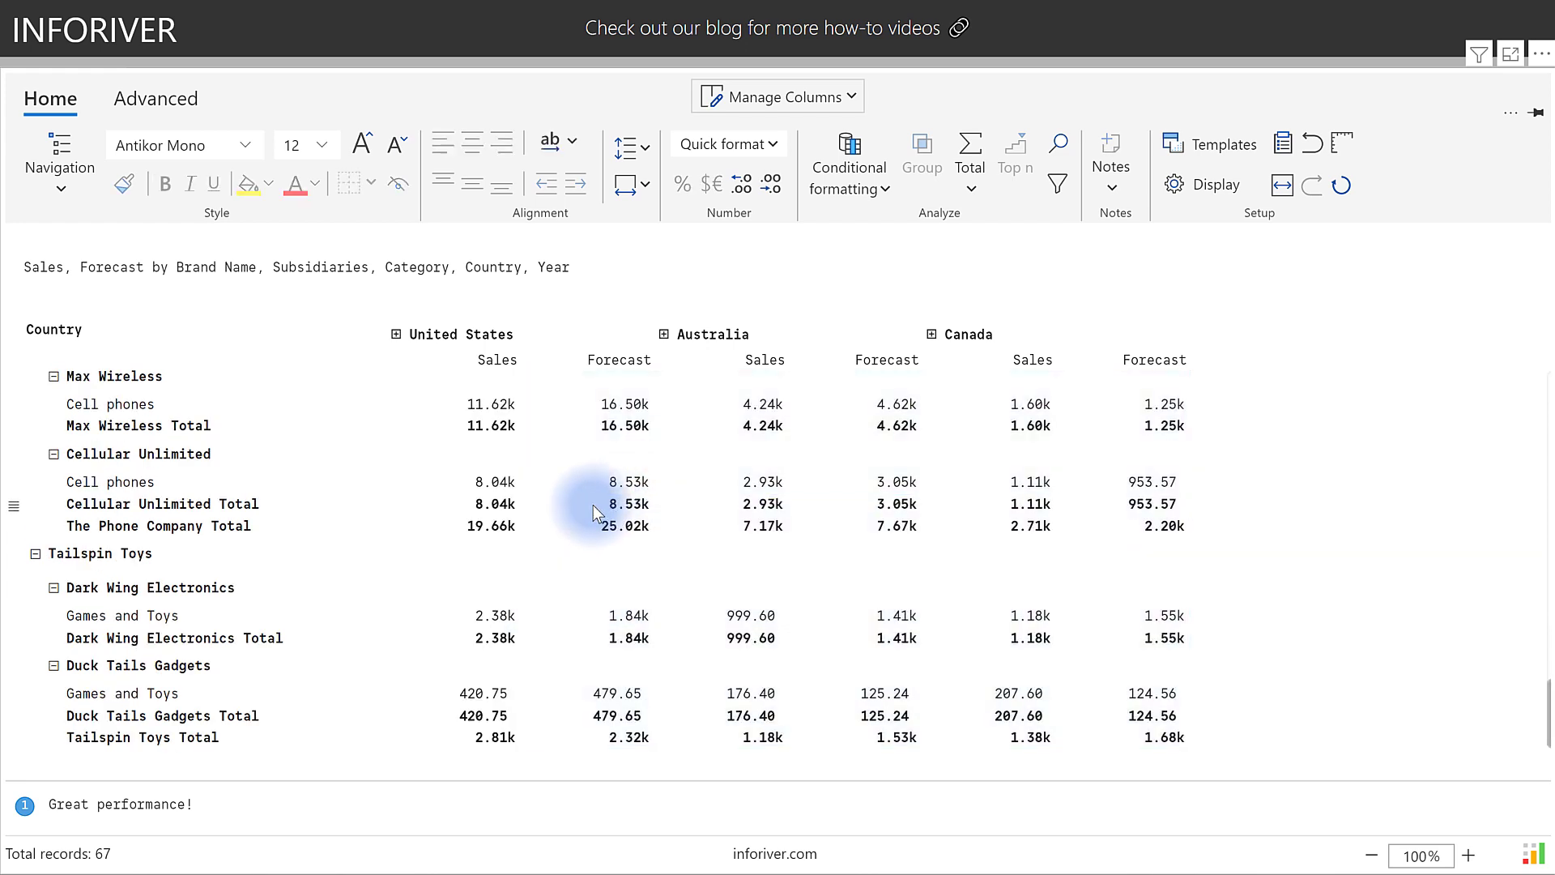
pyautogui.moveTo(721, 504); pyautogui.dragTo(1009, 535)
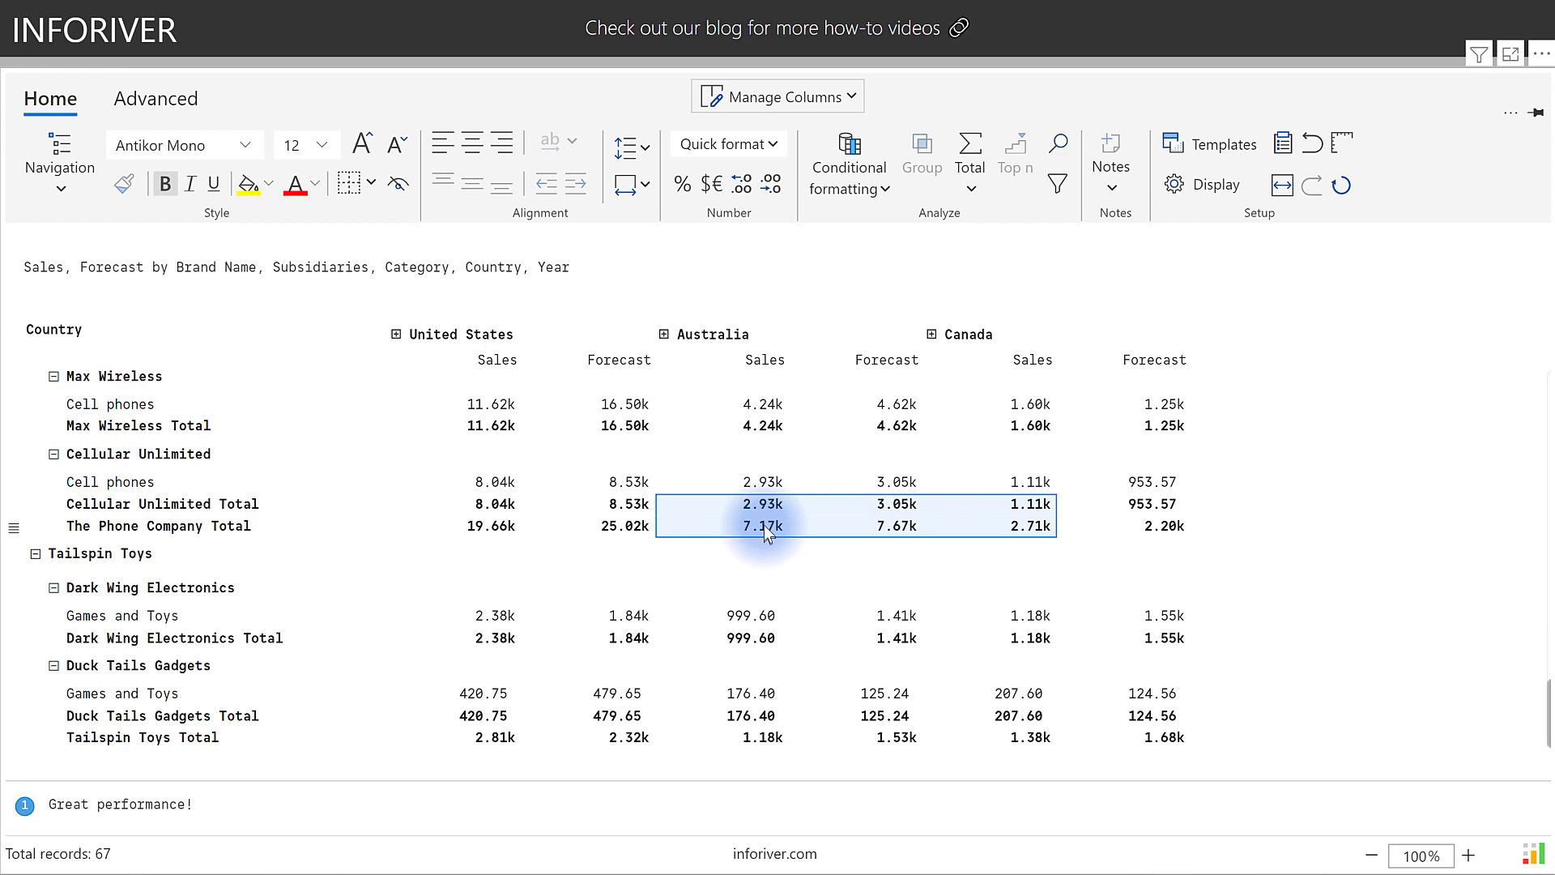
# Step: Switch the row layout to Table and return it to Hierarchy
pyautogui.click(60, 166)
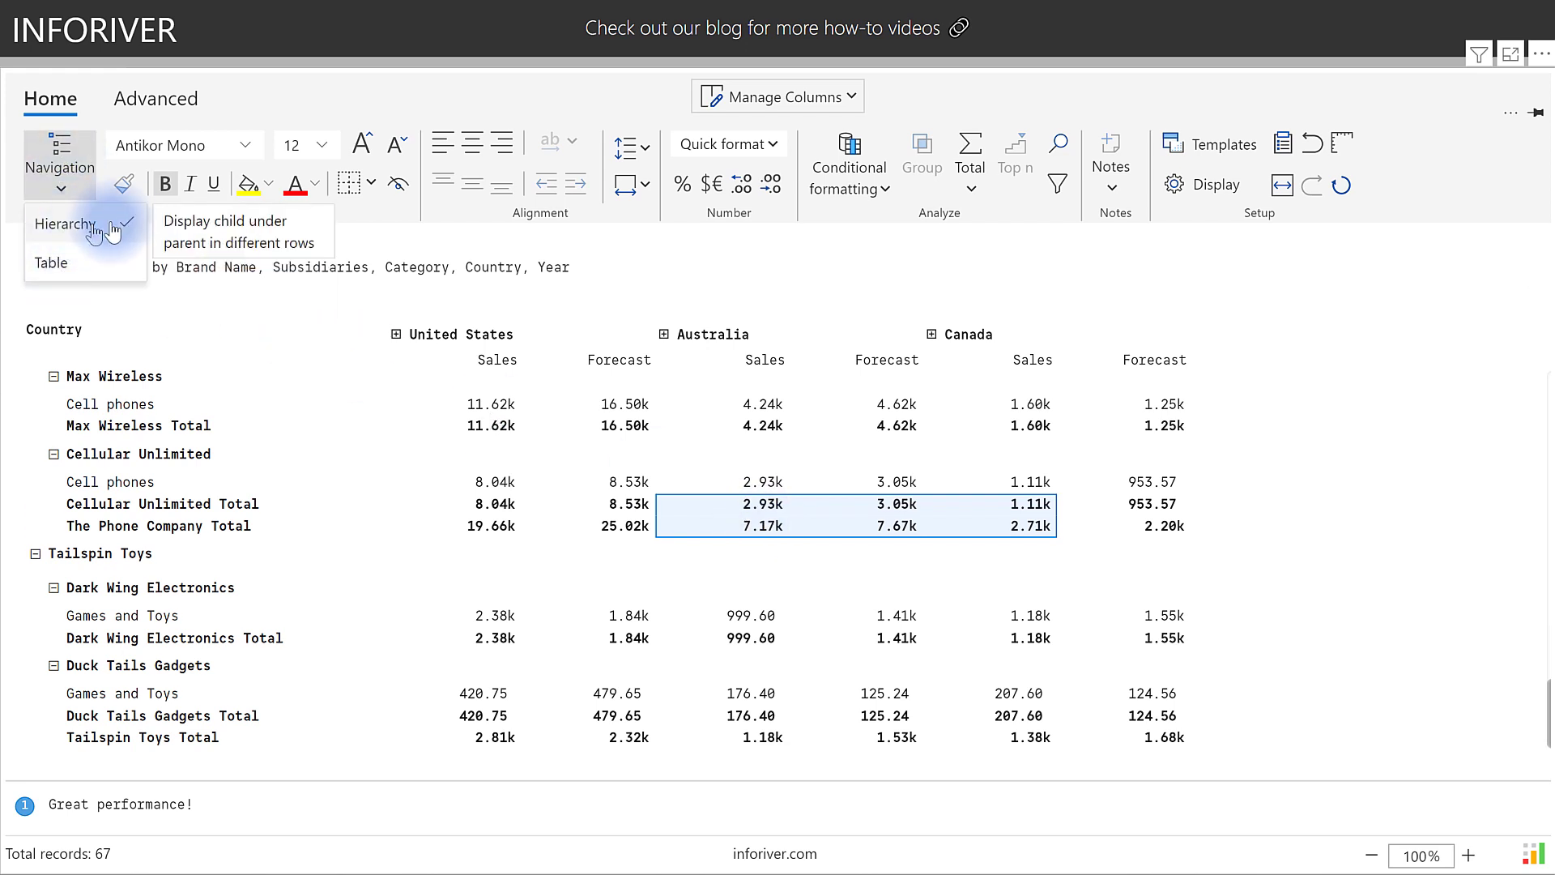
pyautogui.click(48, 264)
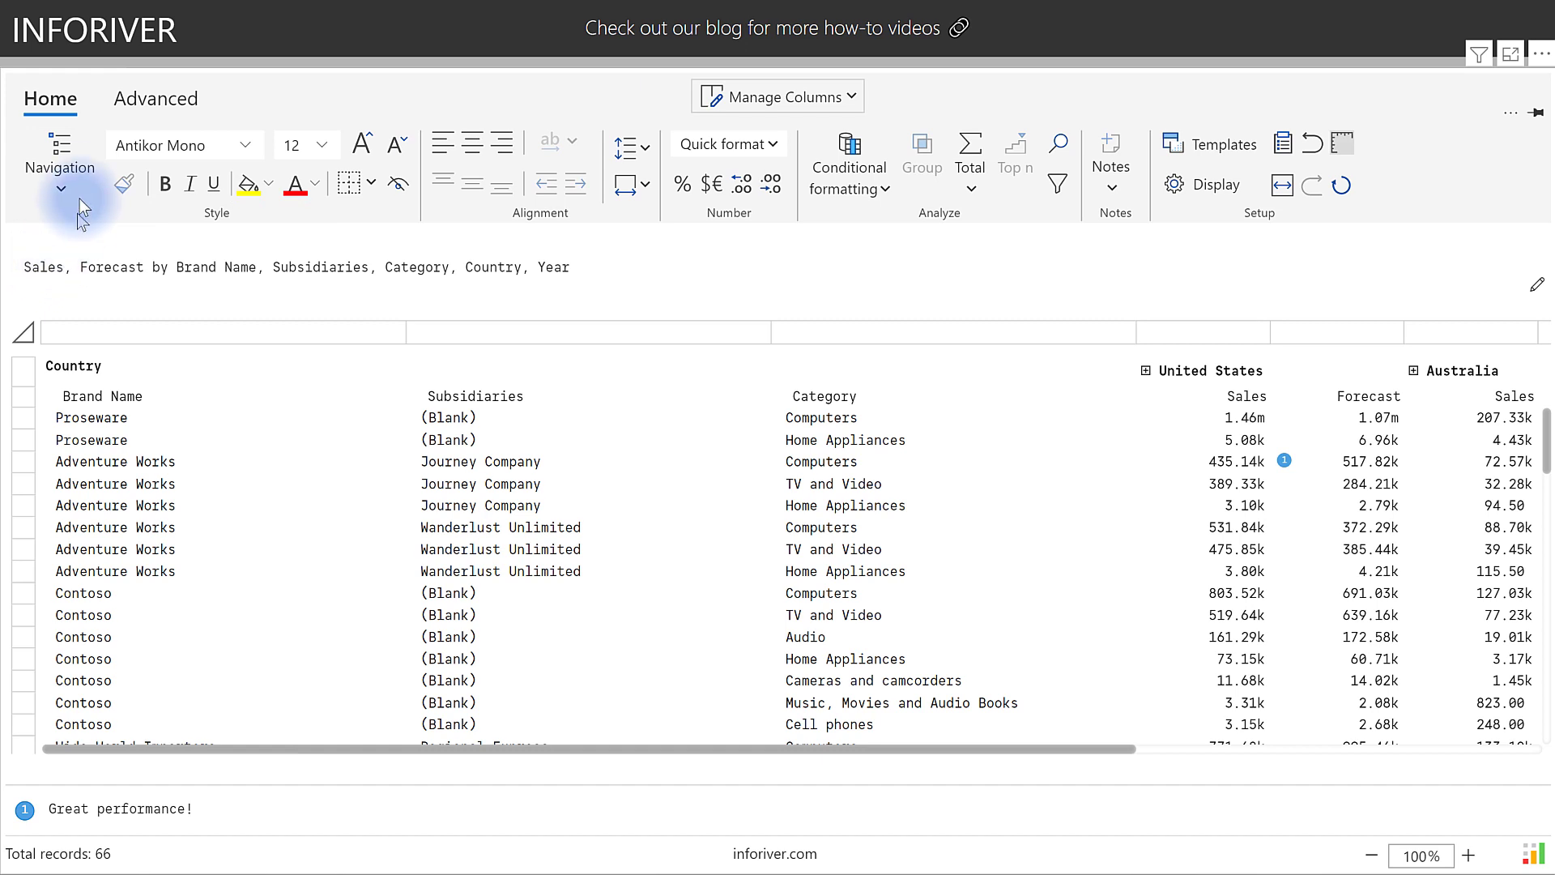
pyautogui.click(60, 166)
pyautogui.click(49, 235)
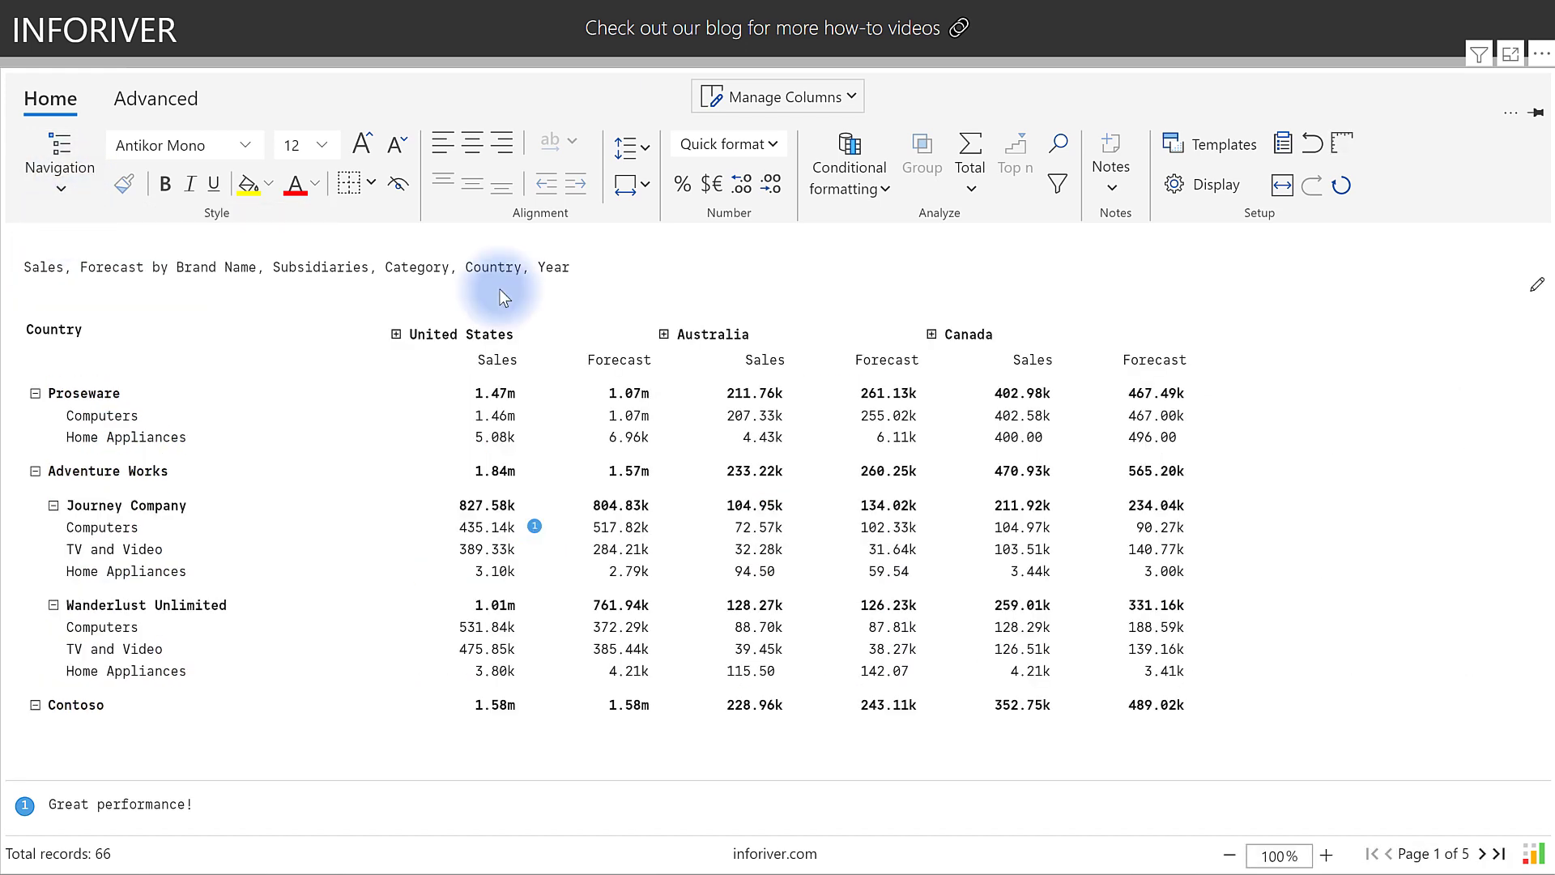
# Step: Apply the check mark, exclamation and cross icon-set classification to the Sales measure as conditional formatting
pyautogui.click(492, 367)
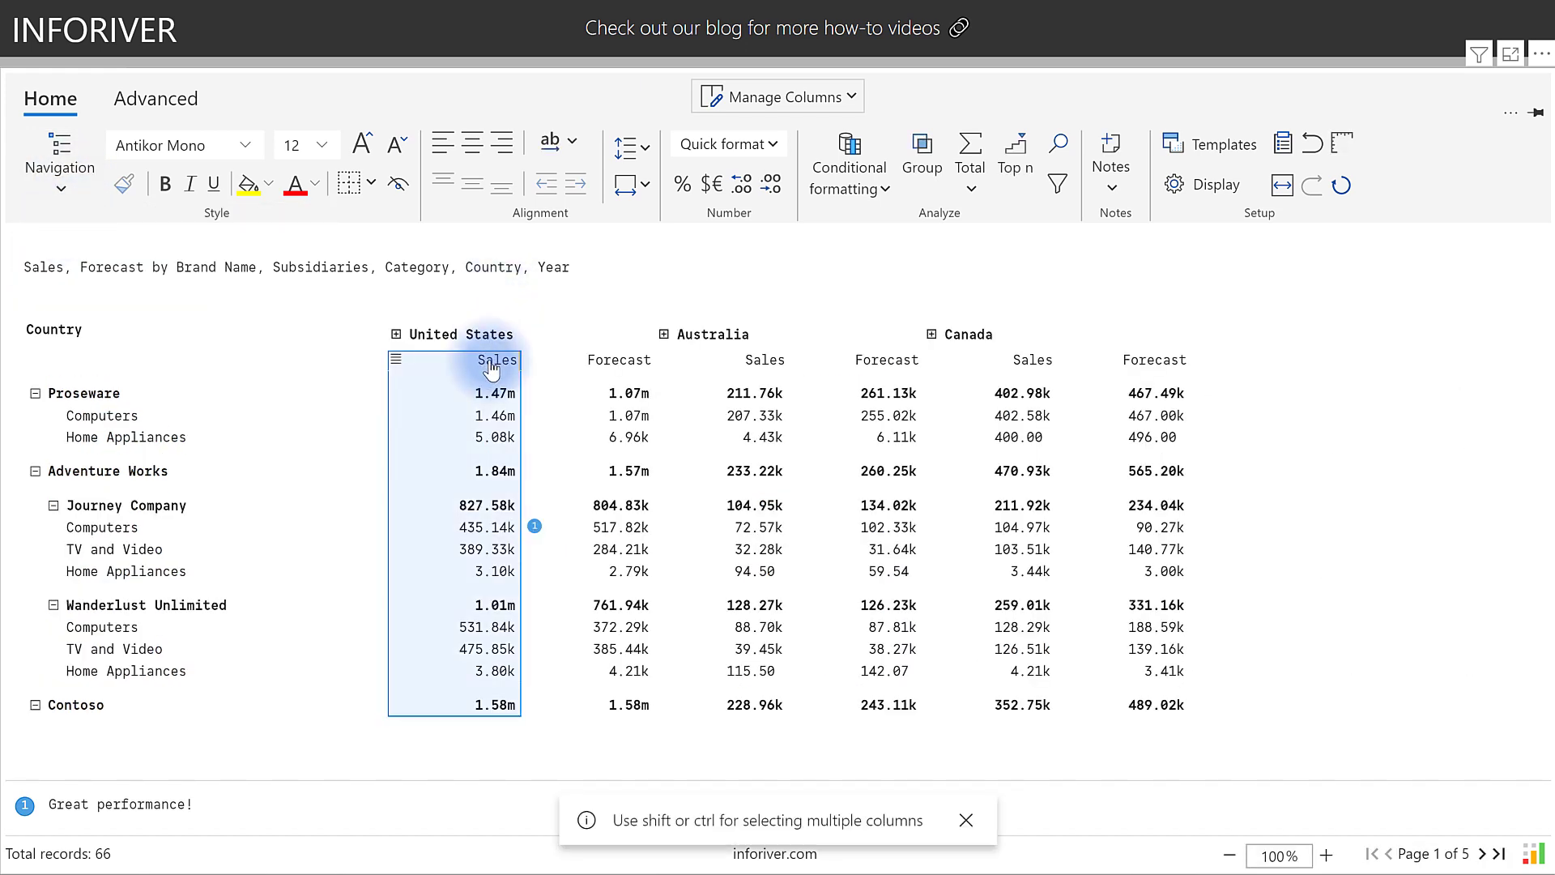
pyautogui.click(845, 170)
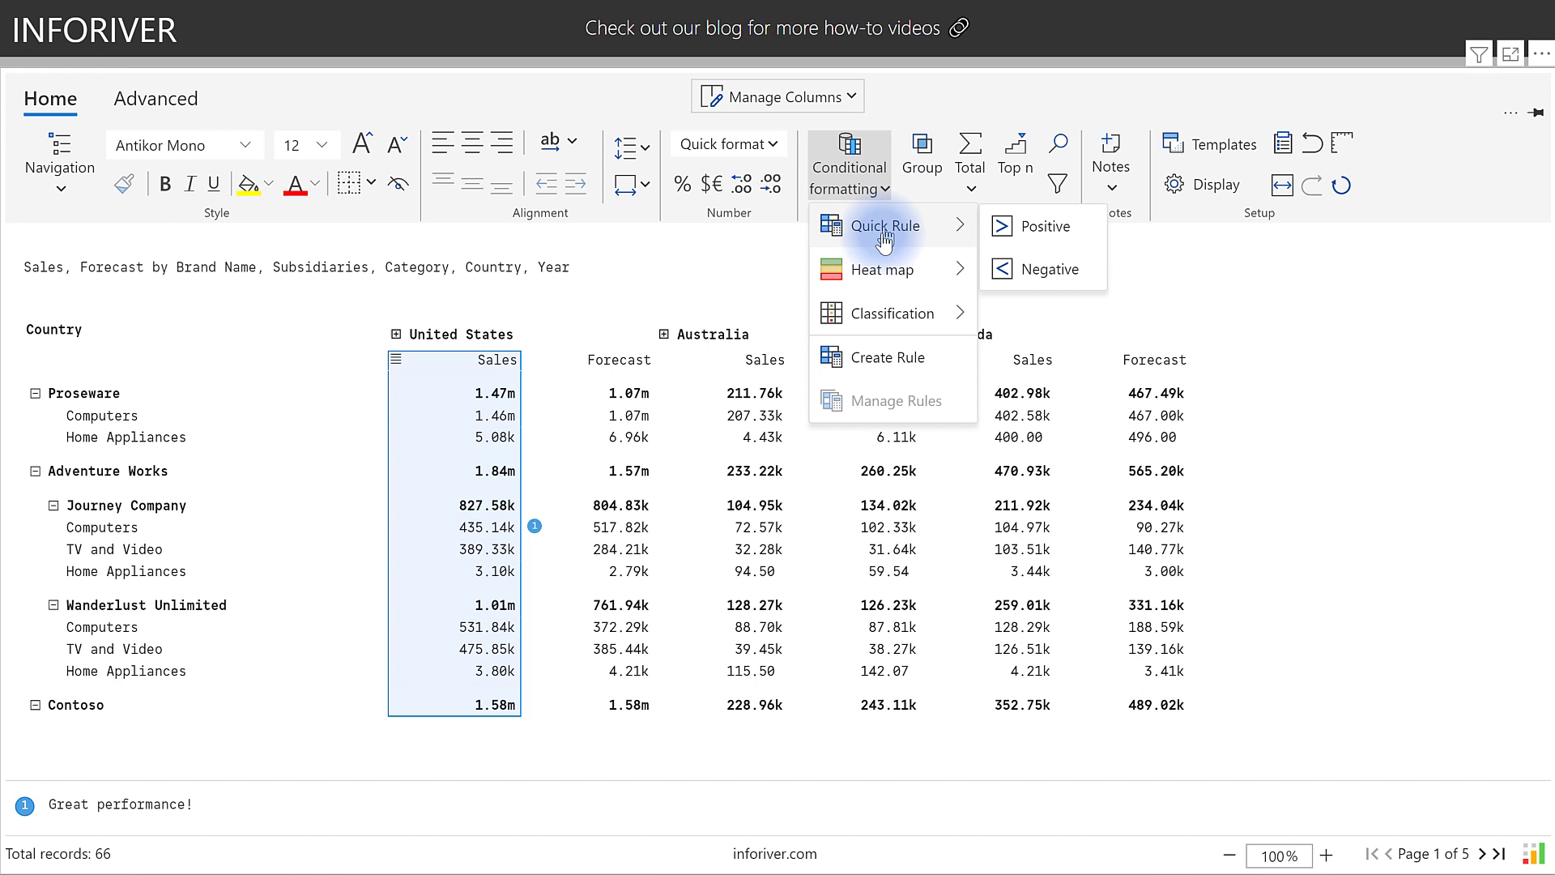
pyautogui.moveTo(877, 304)
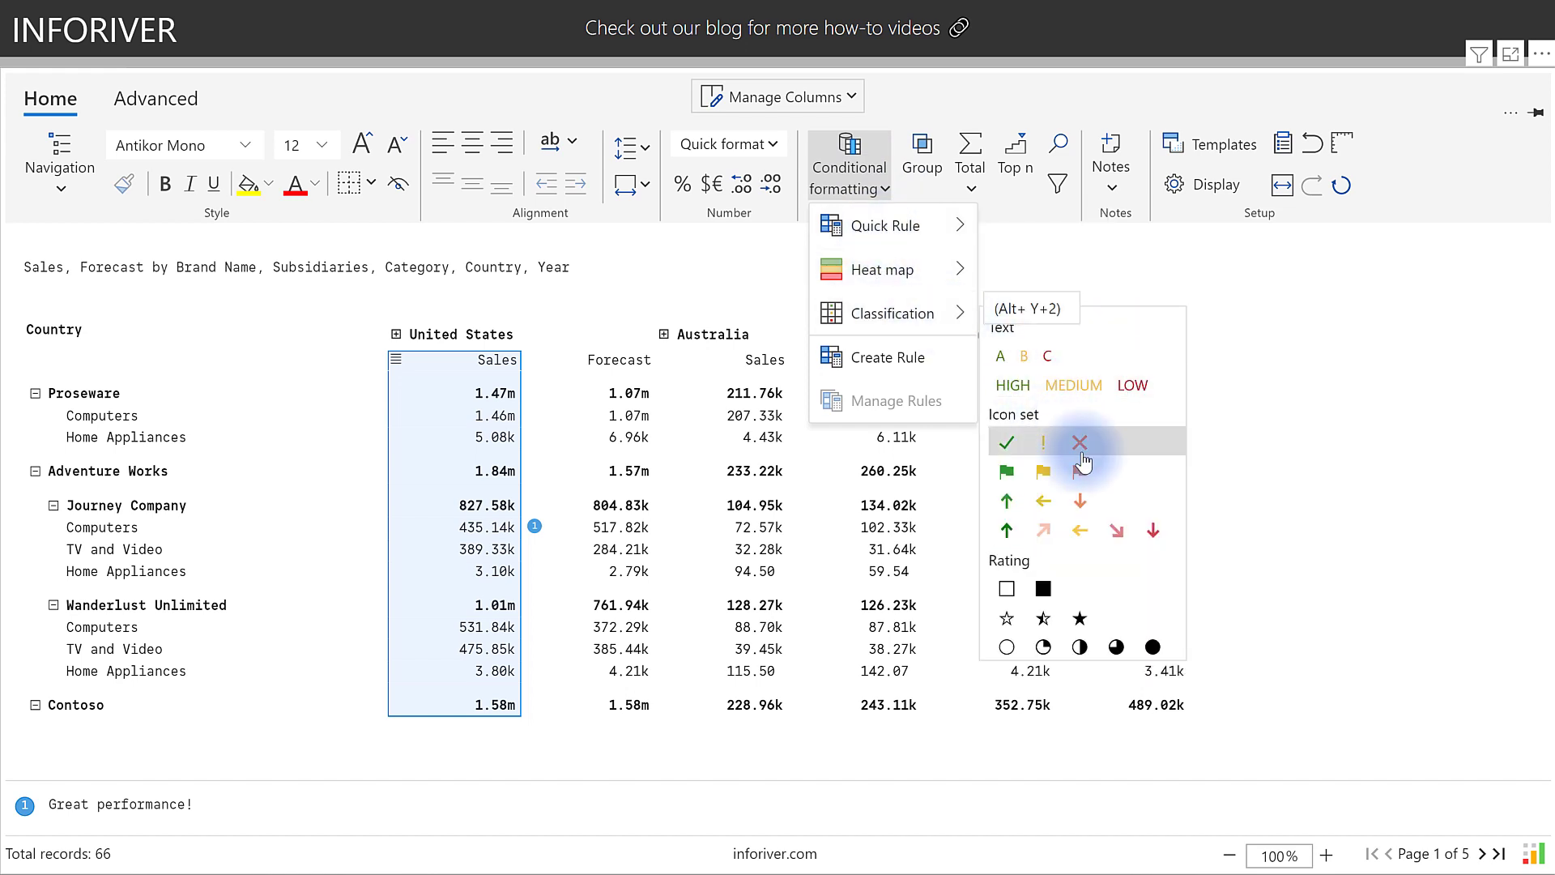
pyautogui.click(1081, 445)
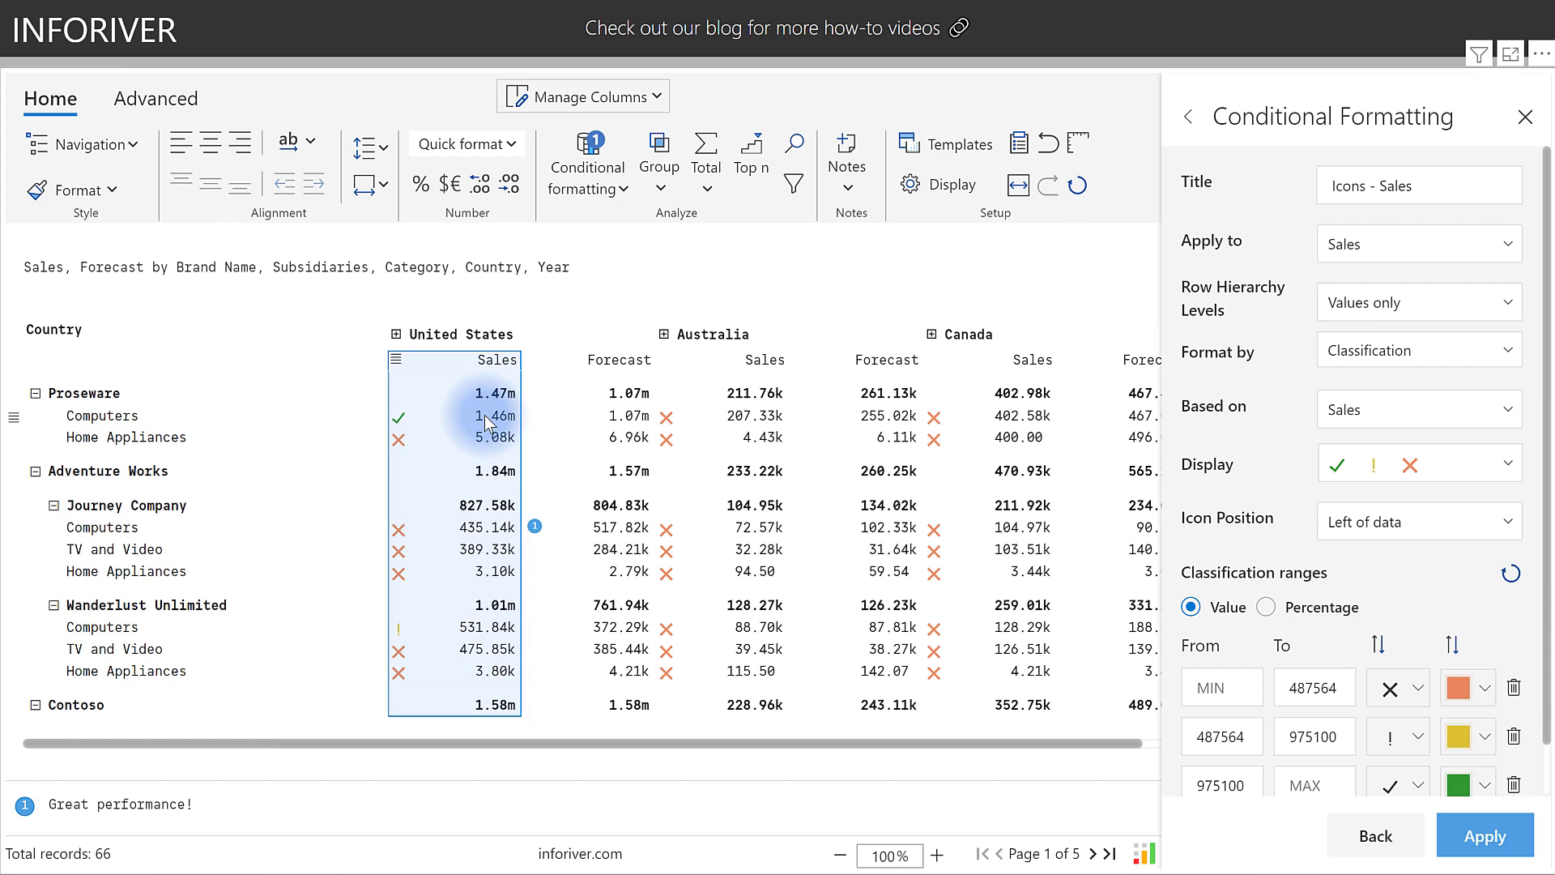
# Step: Set both the toolbar and the report theme to Dark in the display settings
pyautogui.click(950, 188)
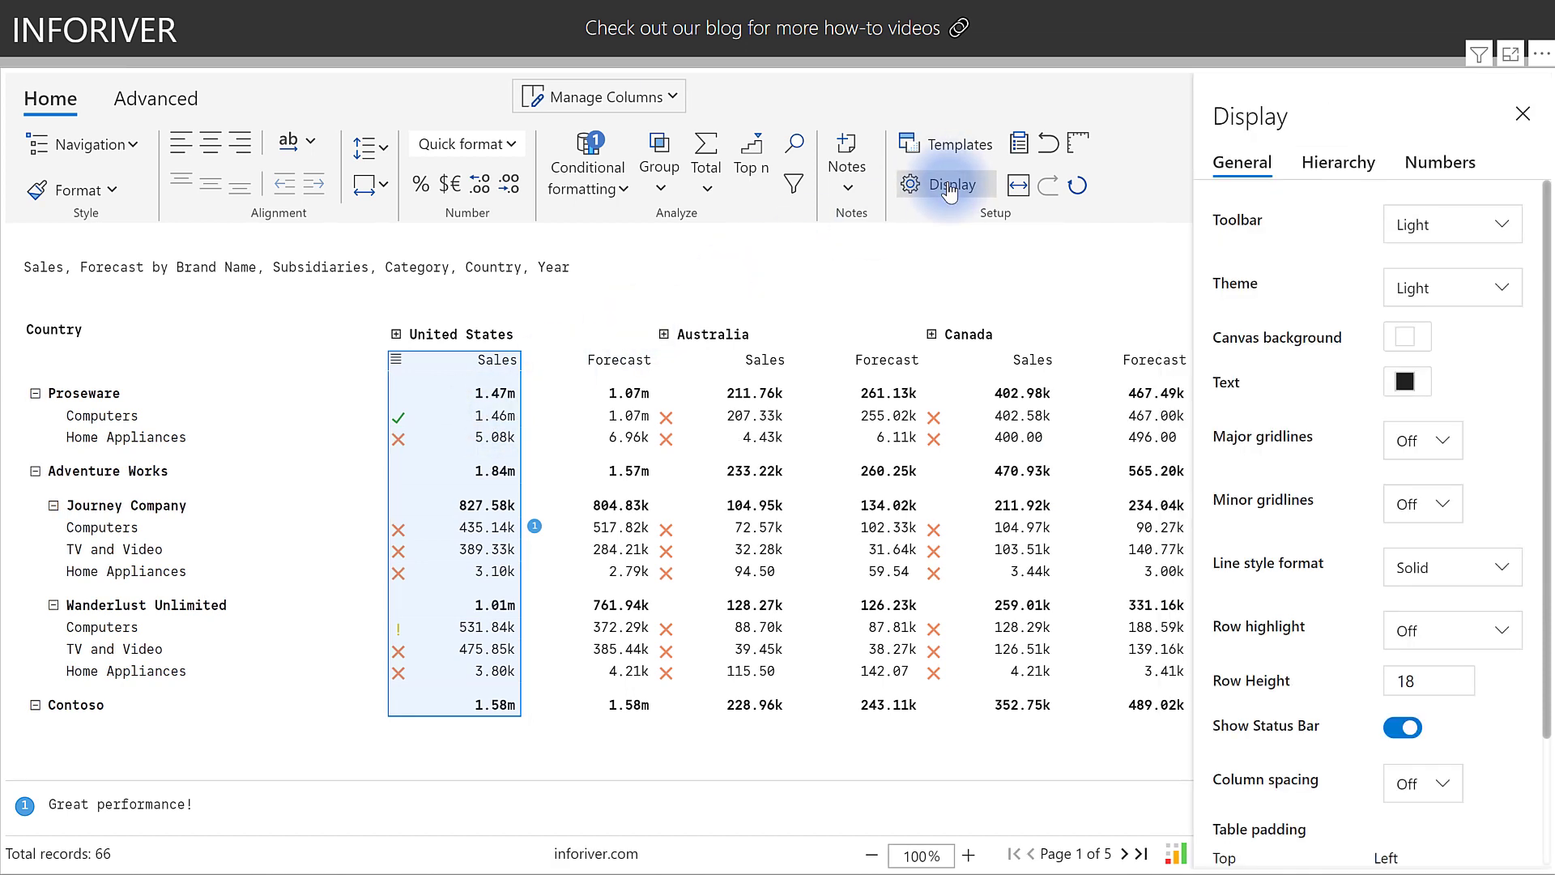
pyautogui.click(1410, 223)
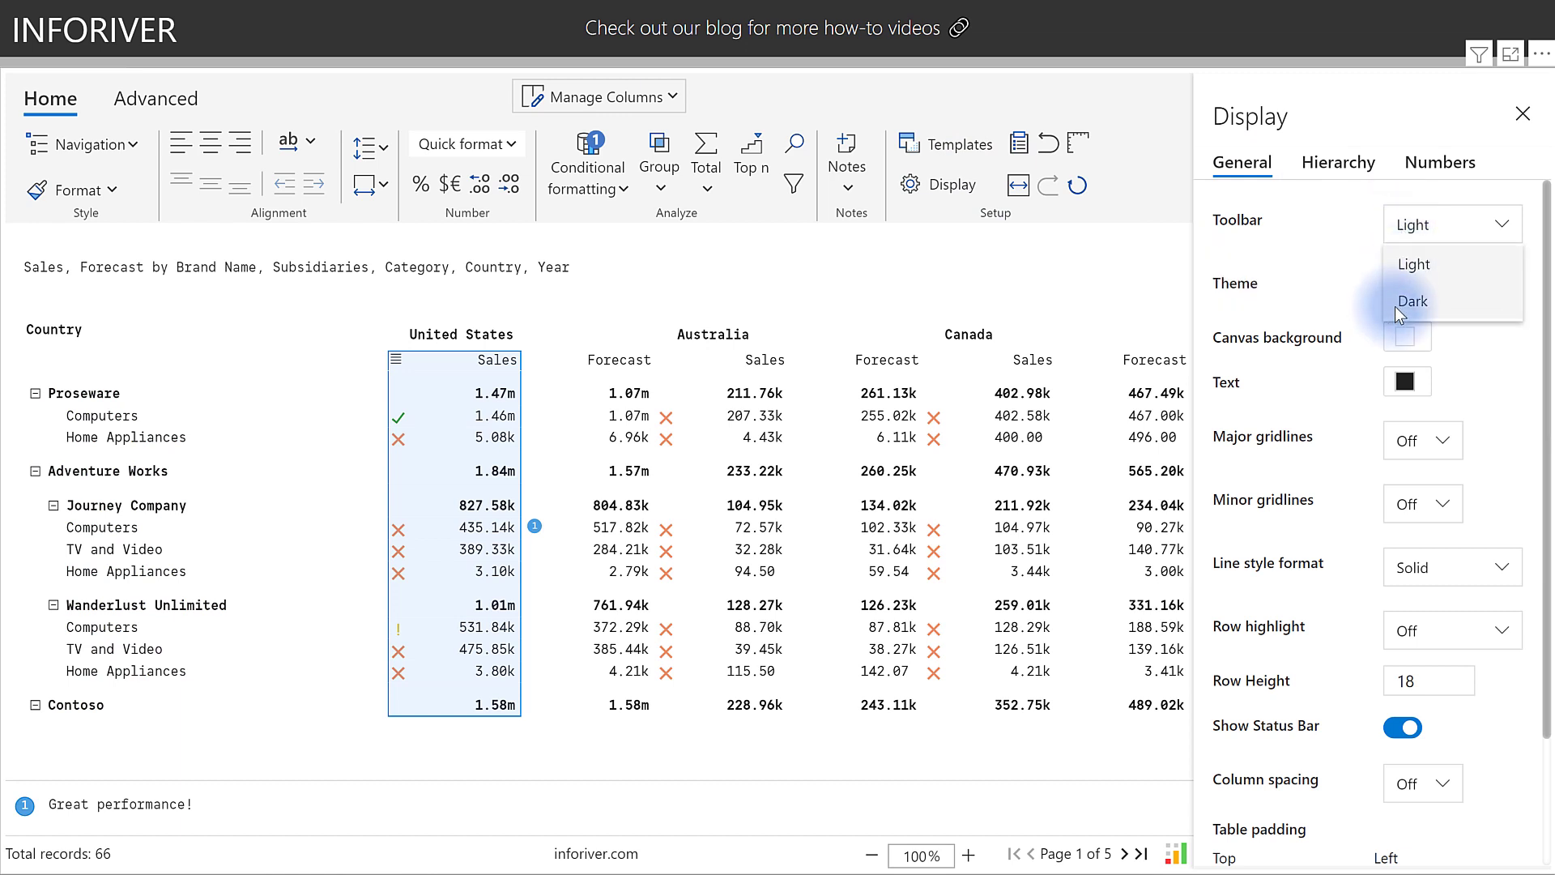
pyautogui.click(1399, 299)
pyautogui.click(1437, 283)
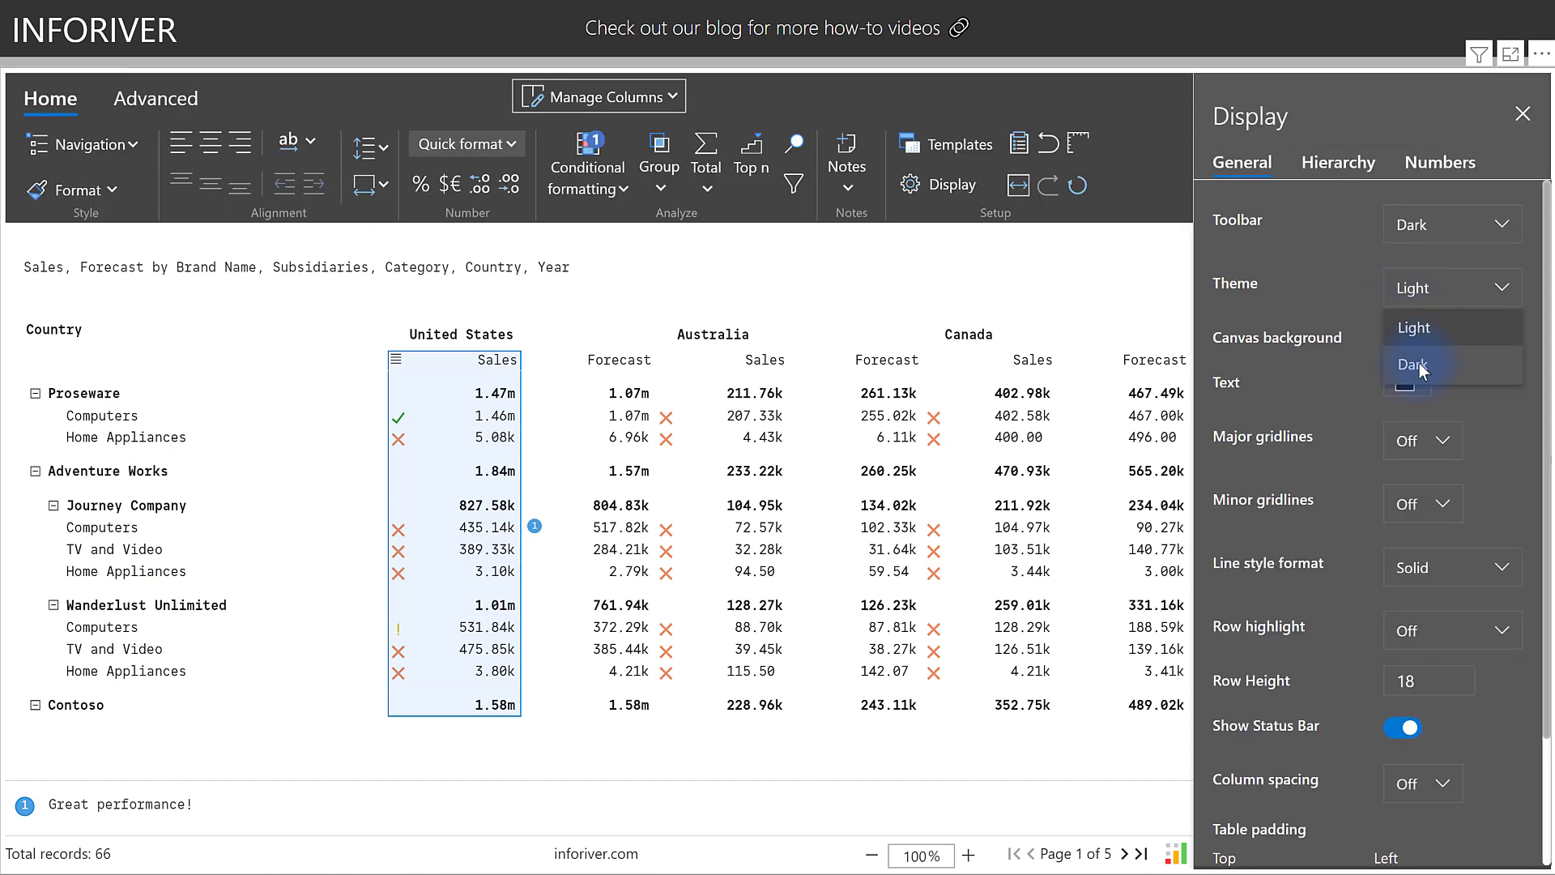
pyautogui.click(1419, 363)
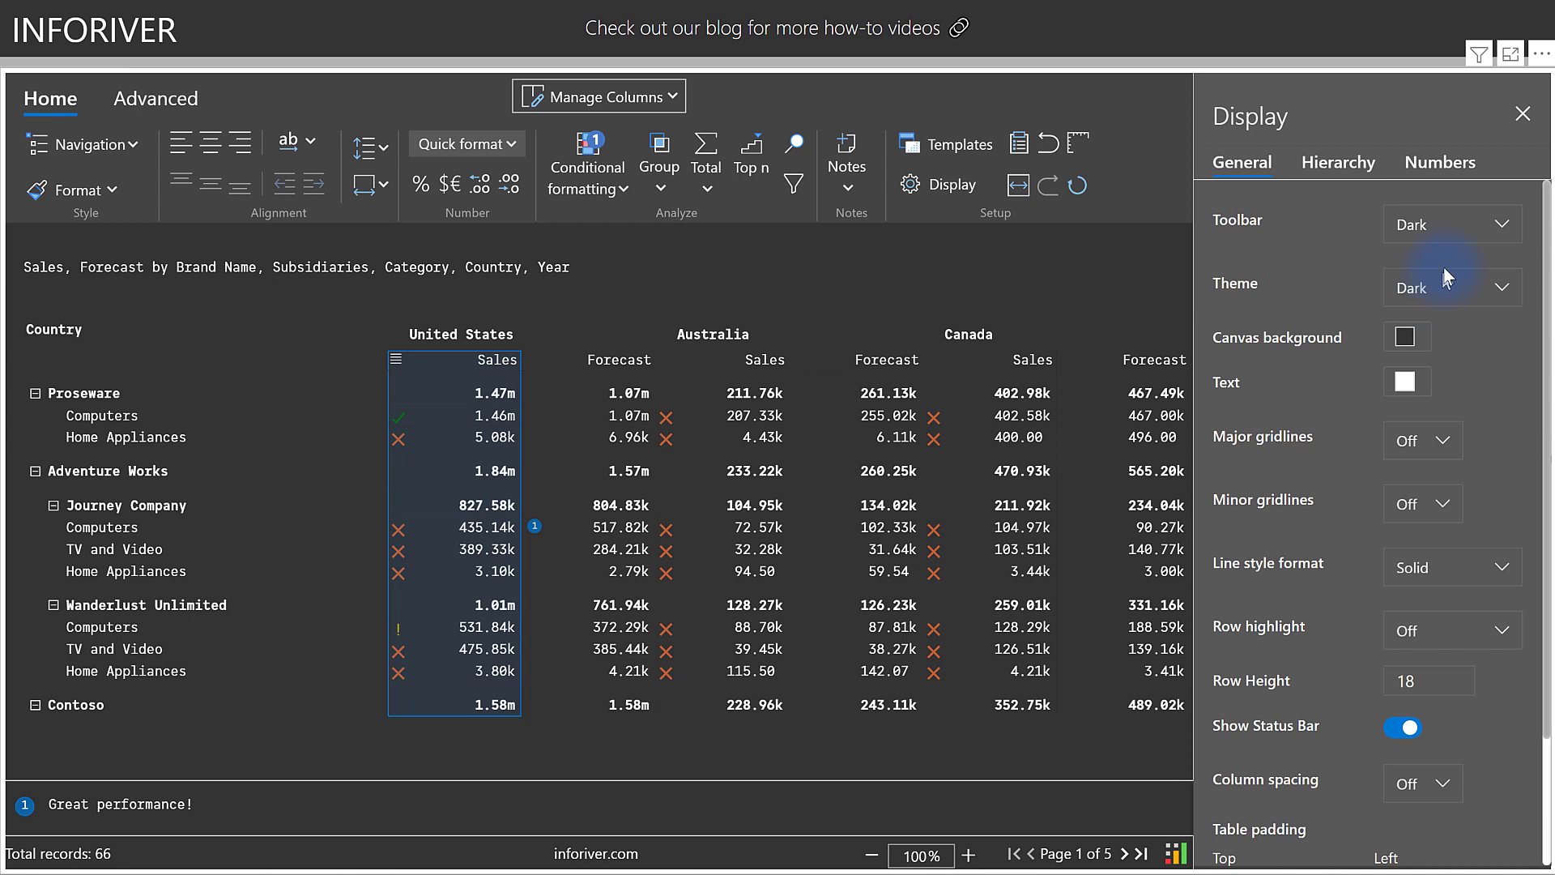
pyautogui.click(1523, 113)
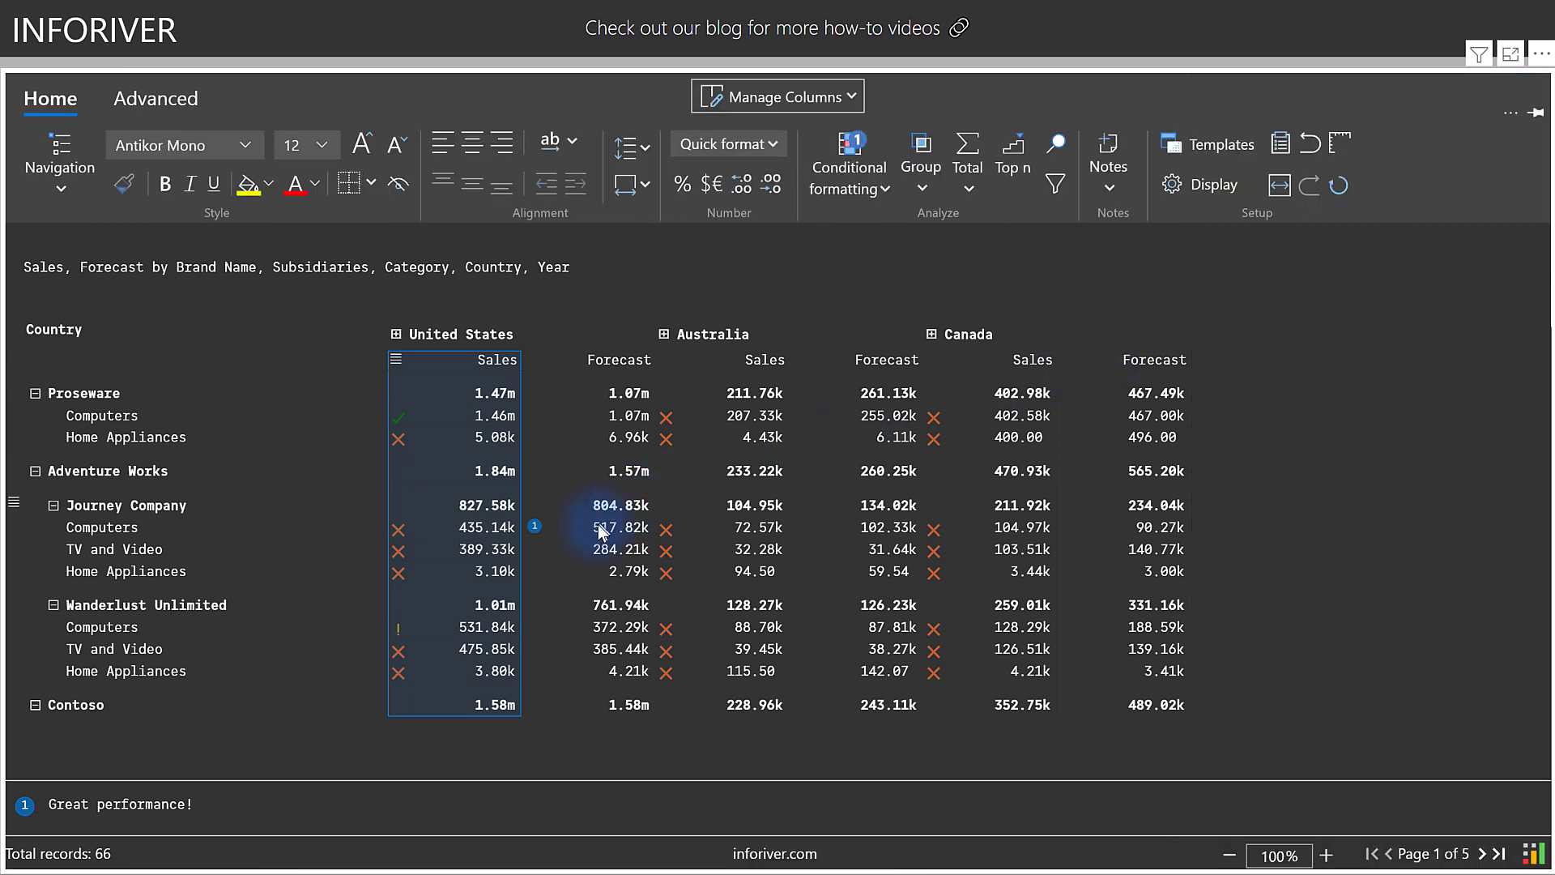
# Step: Show the notes column and paste the prepared remark into the Proseware row's Remarks cell
pyautogui.click(1109, 171)
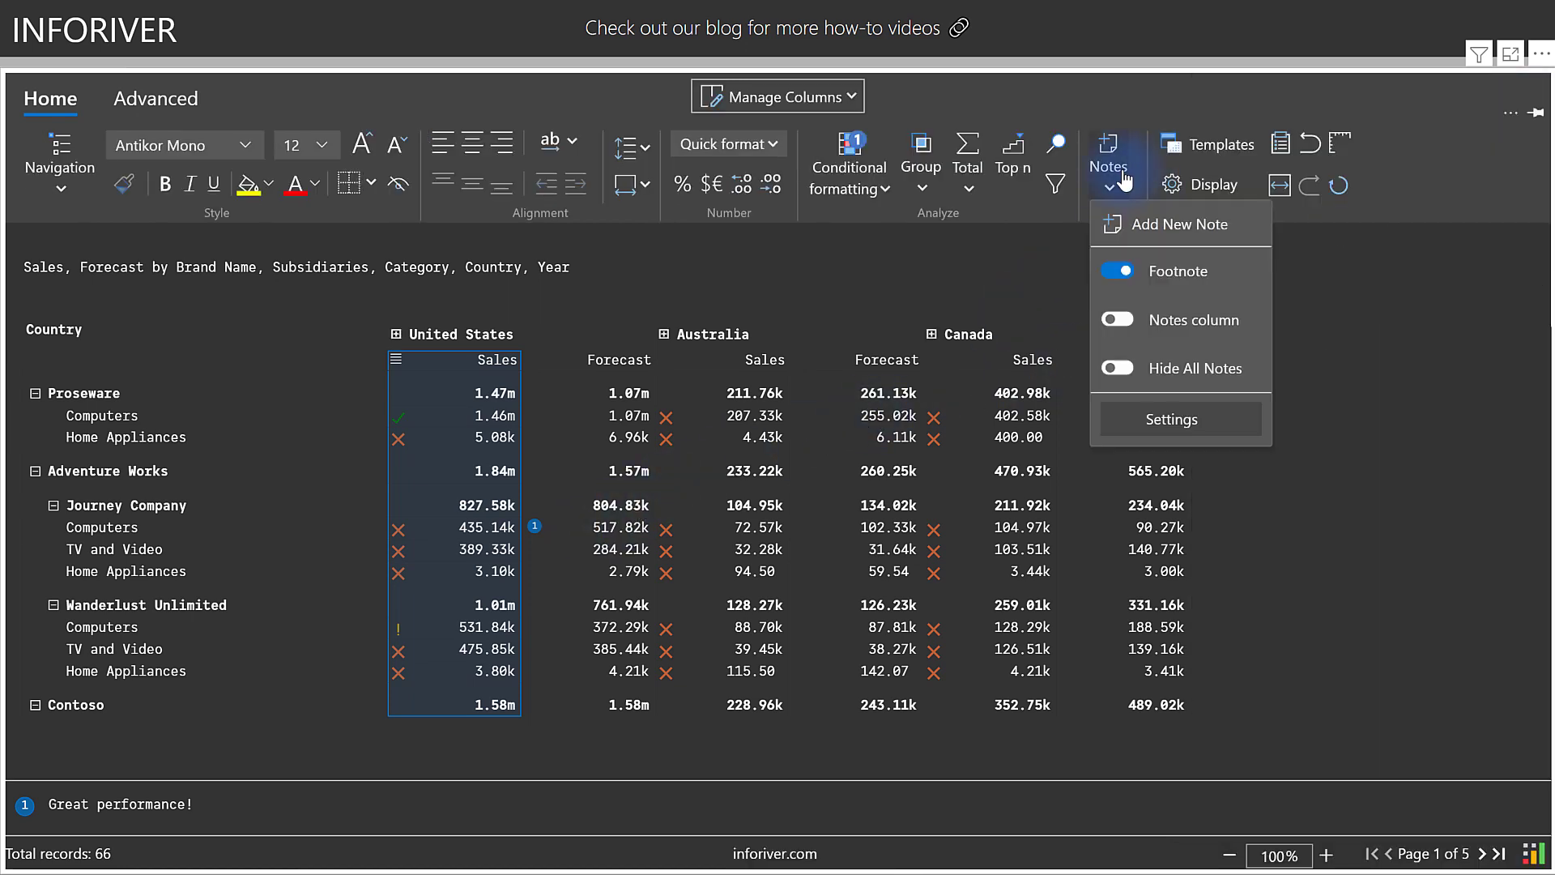
pyautogui.click(1113, 321)
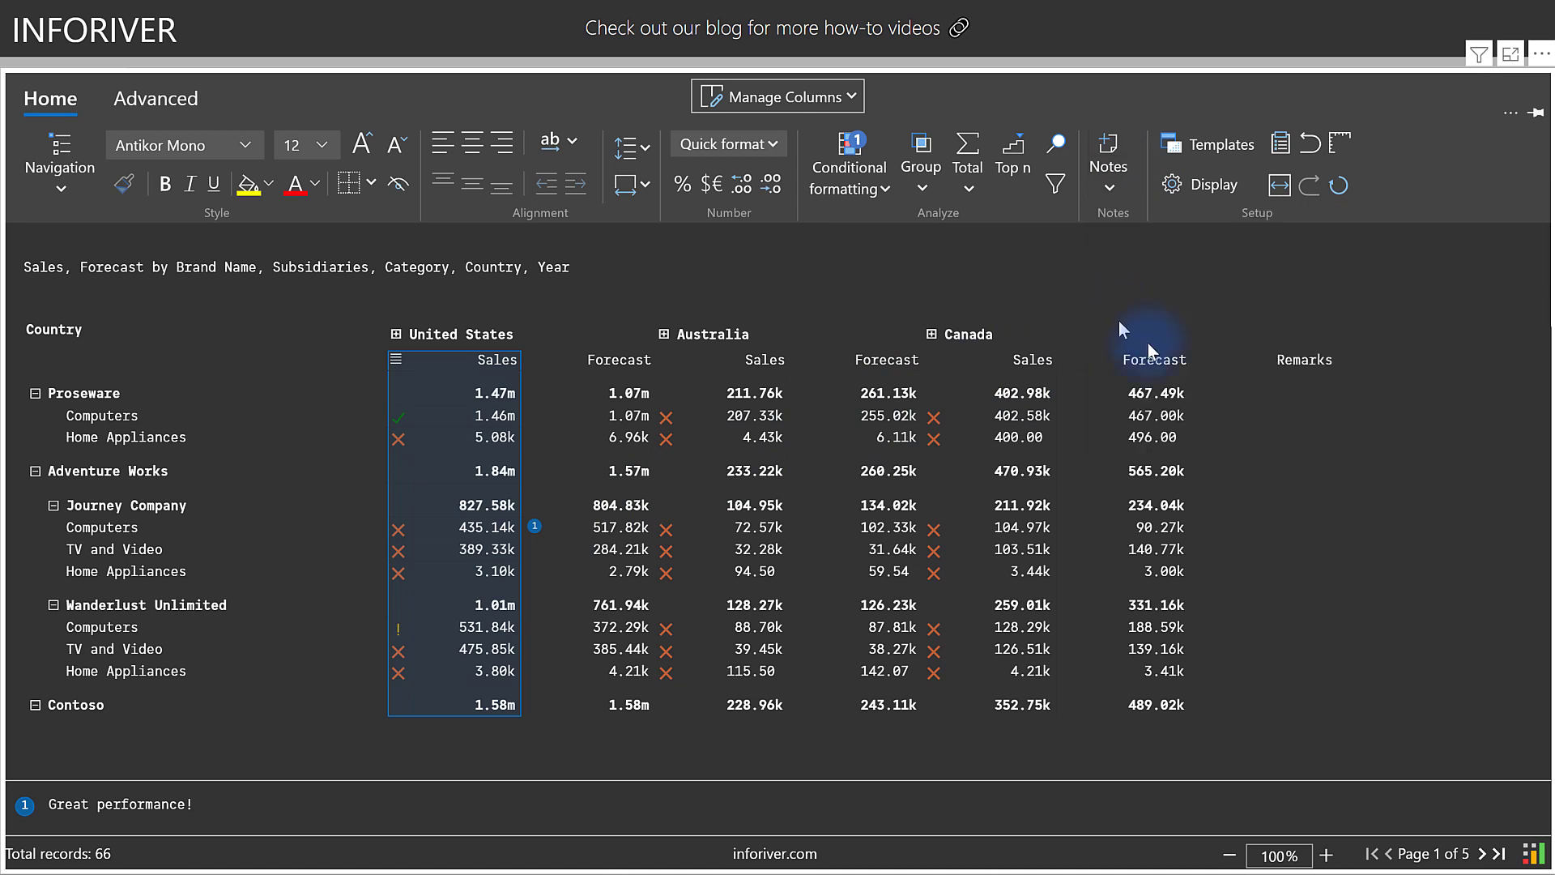
pyautogui.click(1294, 389)
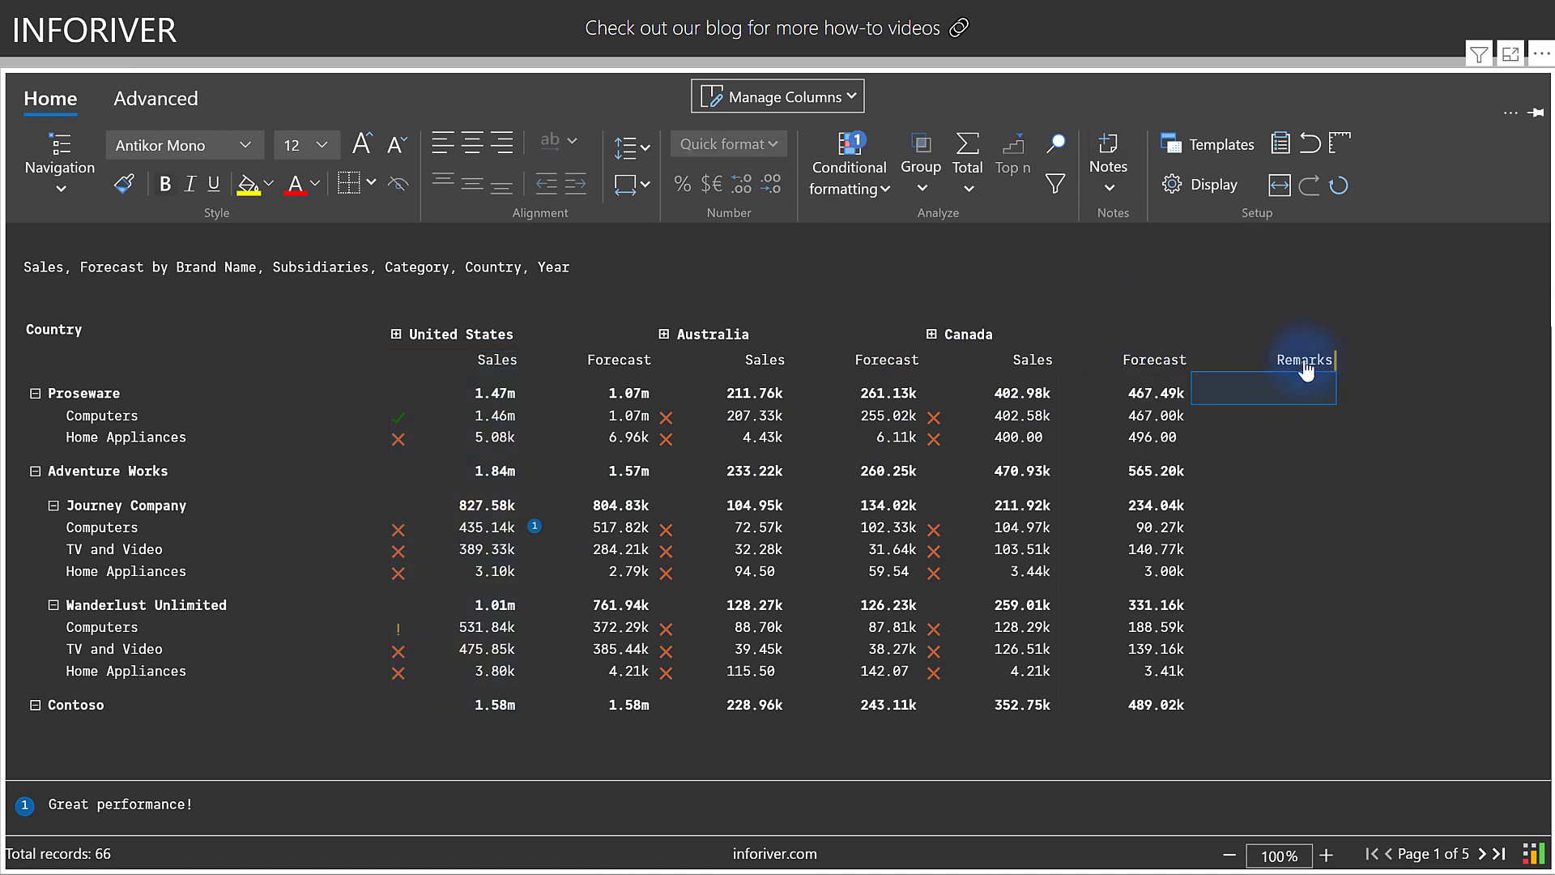
pyautogui.hotkey('ctrl', 'v')
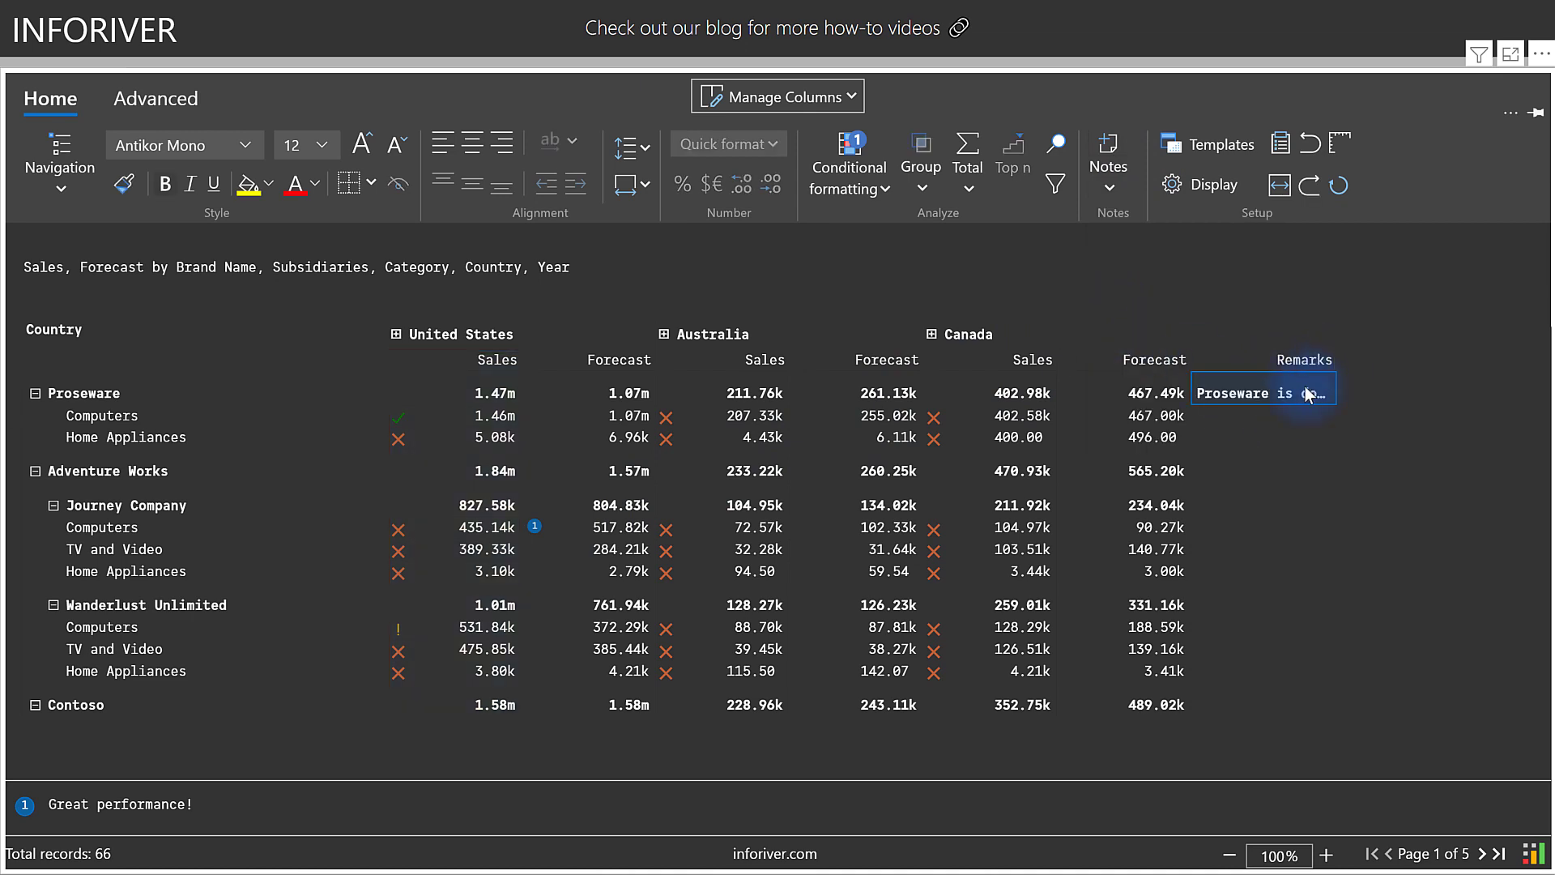
# Step: Insert a calculated row titled Electronics below the Home Appliances row of Journey Company
pyautogui.click(16, 577)
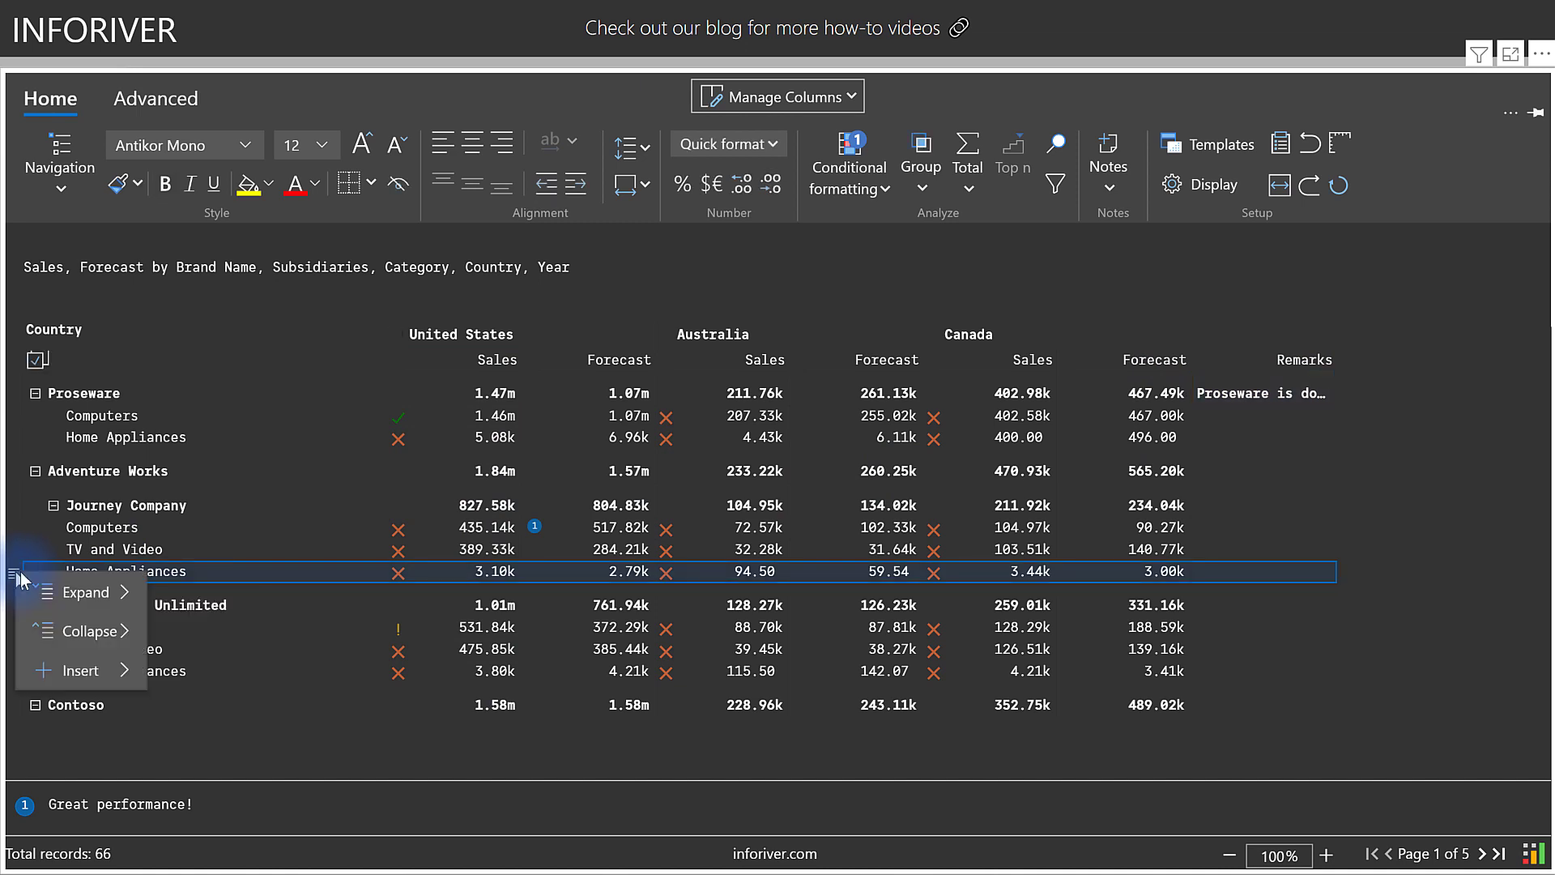
pyautogui.moveTo(83, 689)
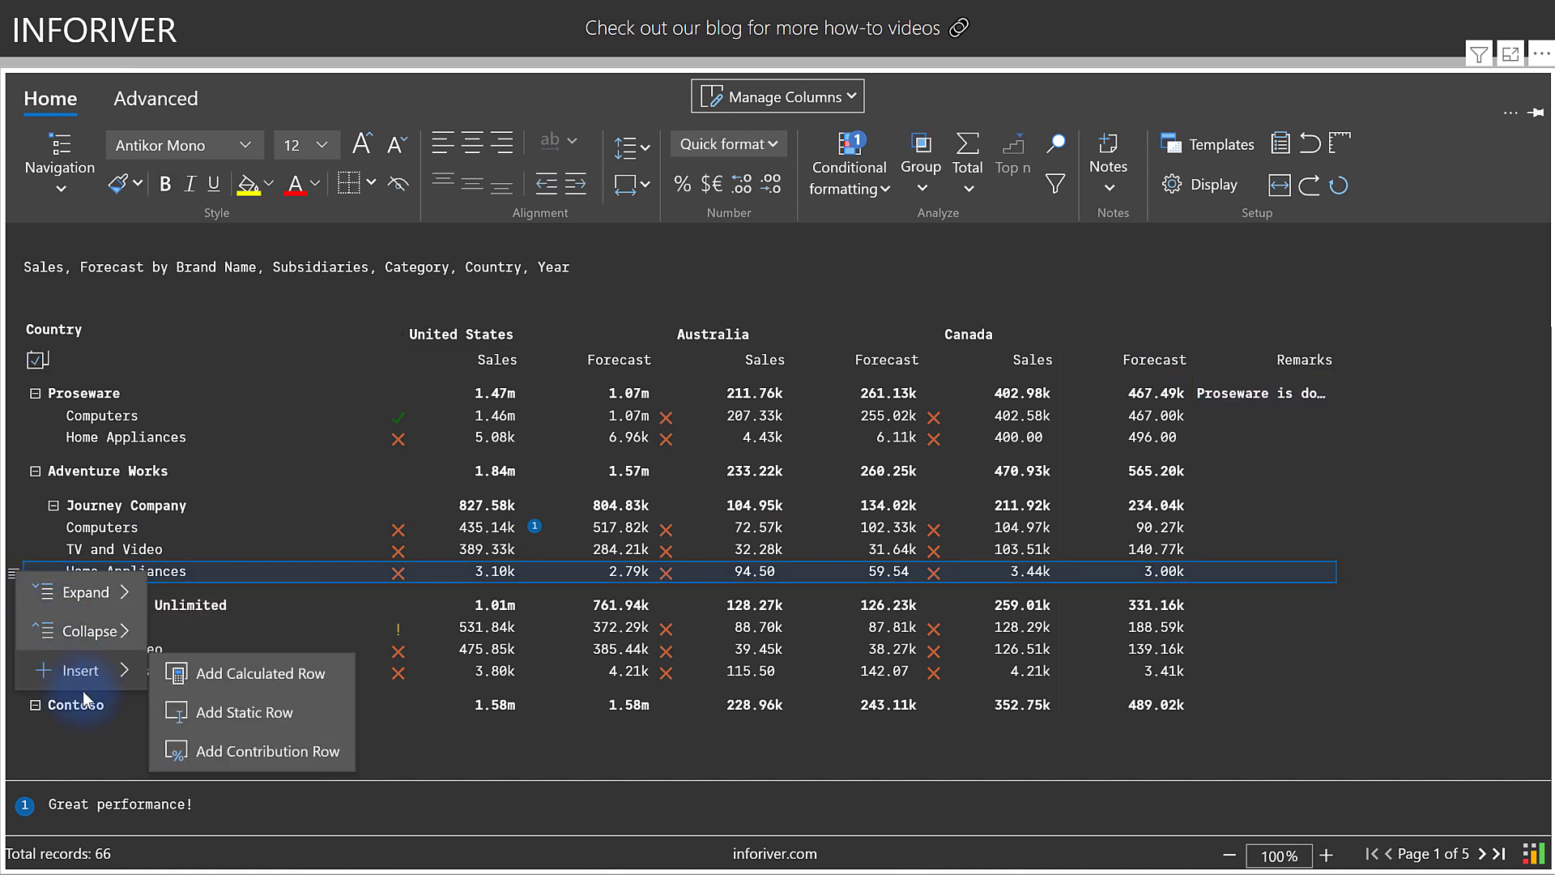
pyautogui.click(235, 673)
pyautogui.write('Electronics')
# Step: Create the row with the formula Adventure__Works.Journey__Company.Computers + Adventure__Works.Journey__Company.TV__and__Video and close its settings
pyautogui.click(1369, 281)
pyautogui.write('Adventure__Works.')
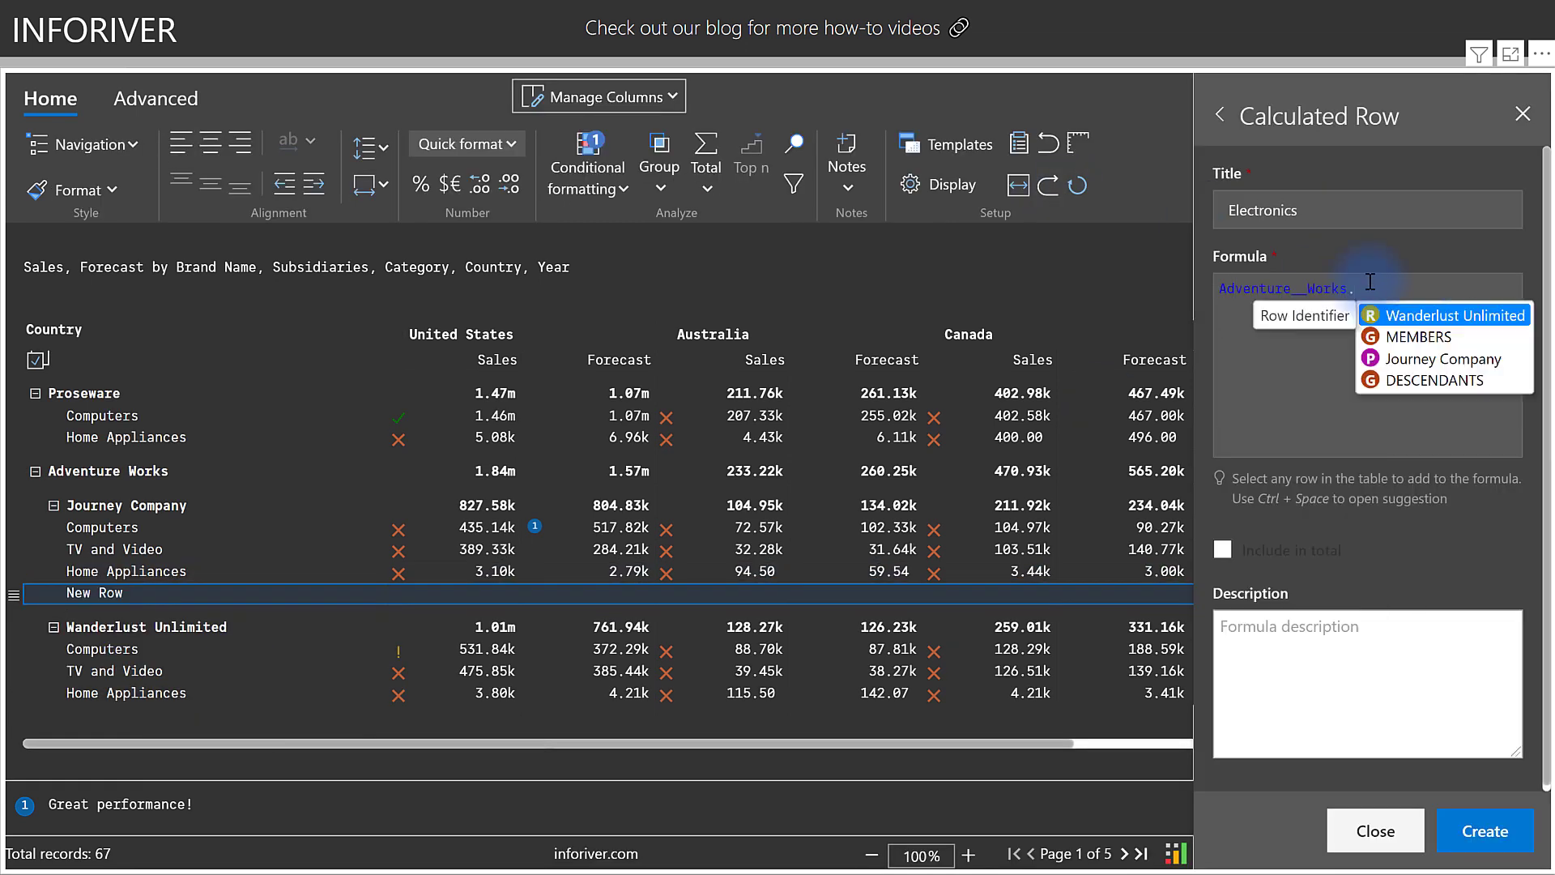
pyautogui.write('Journey__Company.Computers + Adventure__Works.Journey__Company.')
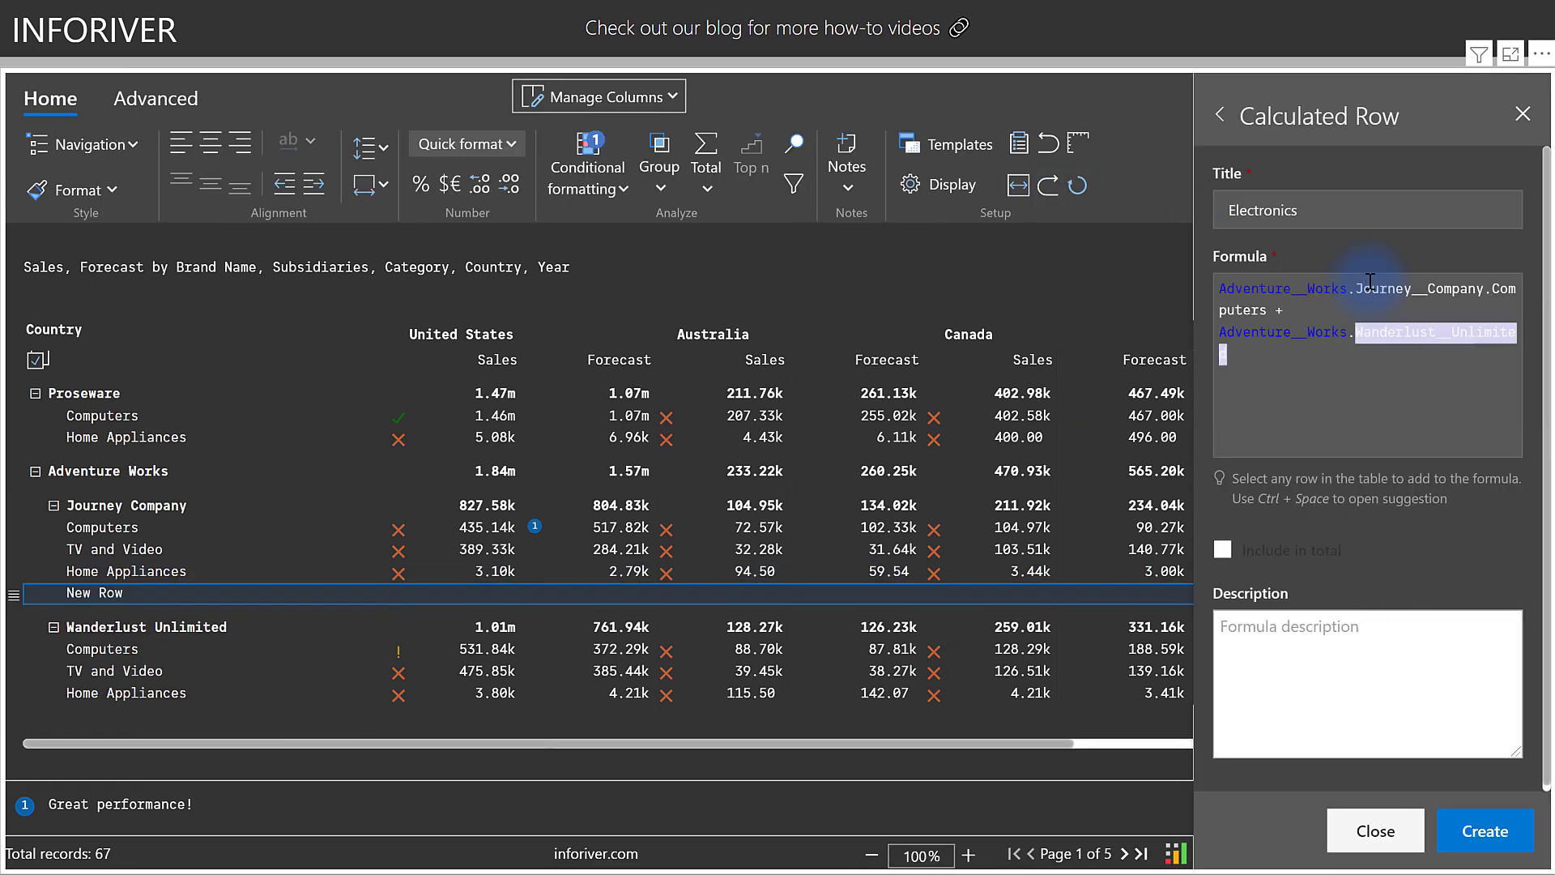
pyautogui.press('Return')
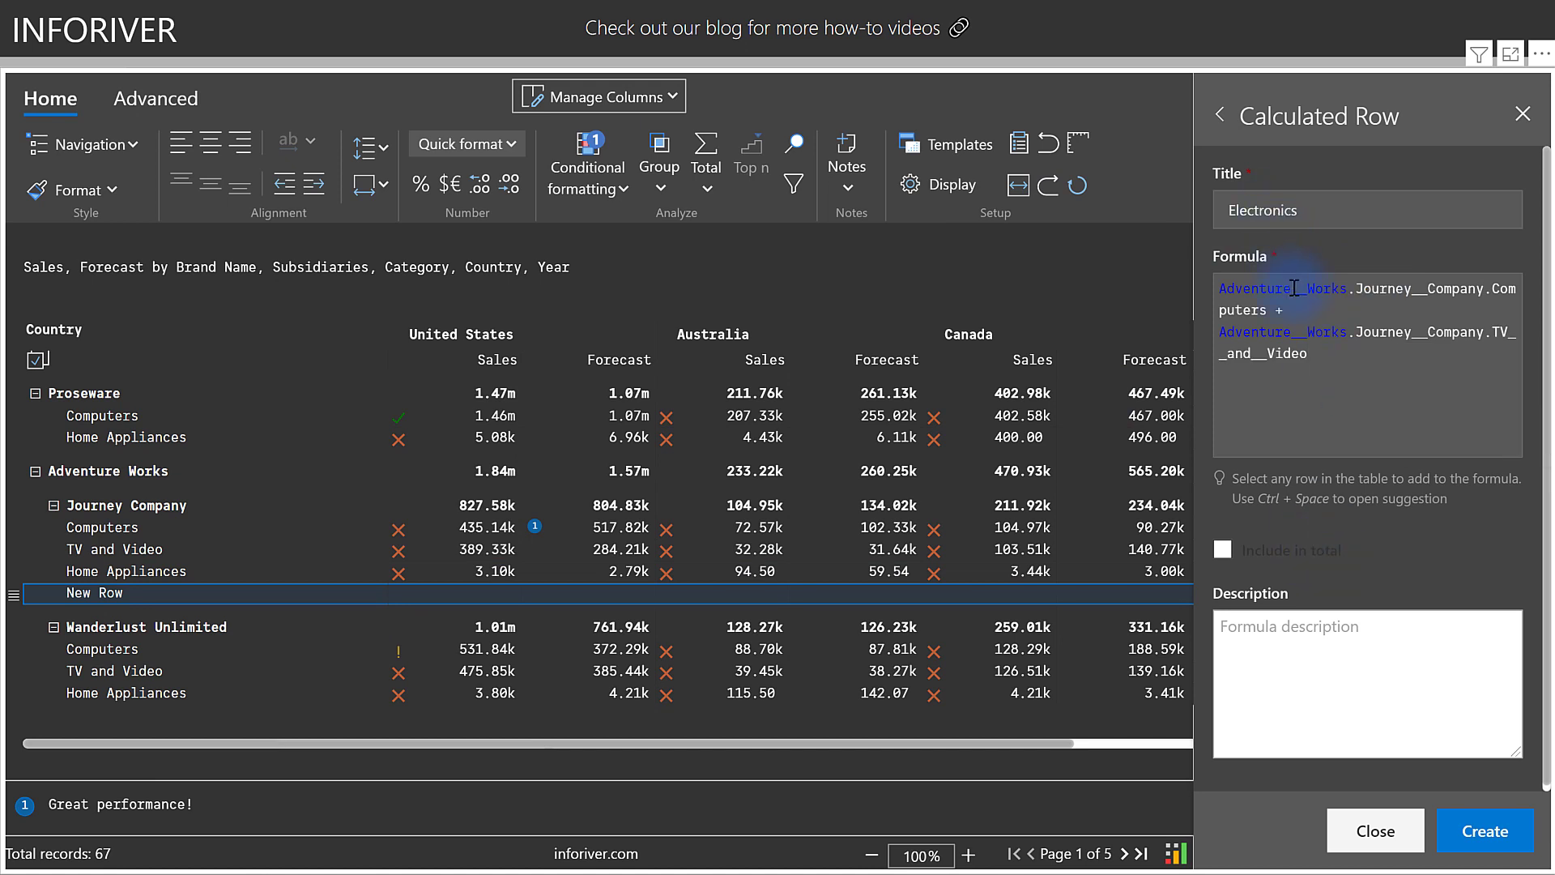
pyautogui.click(1439, 834)
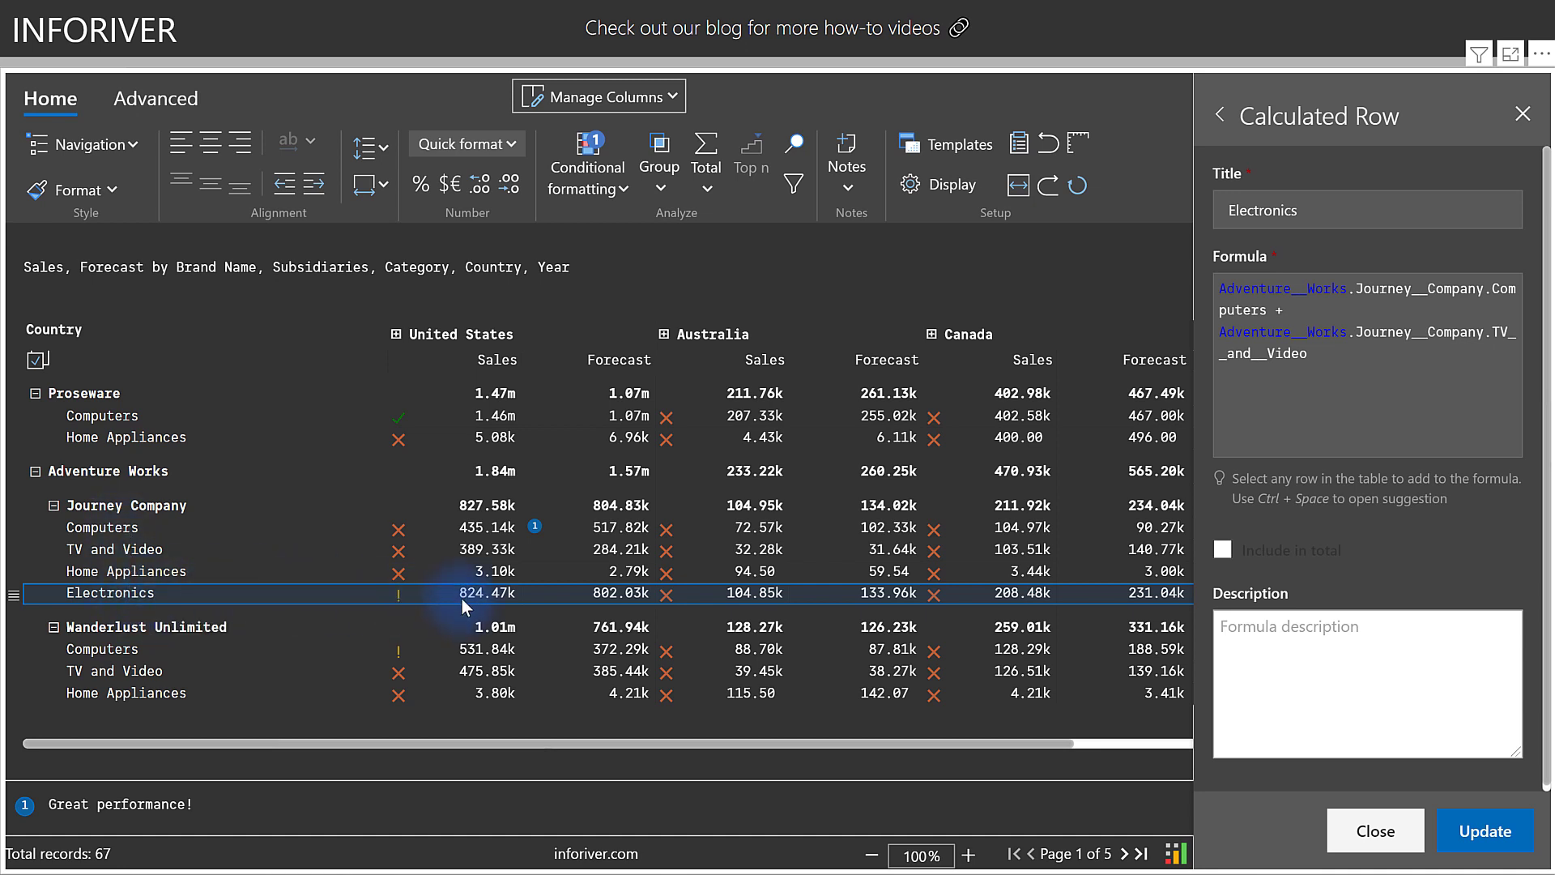
pyautogui.press('Escape')
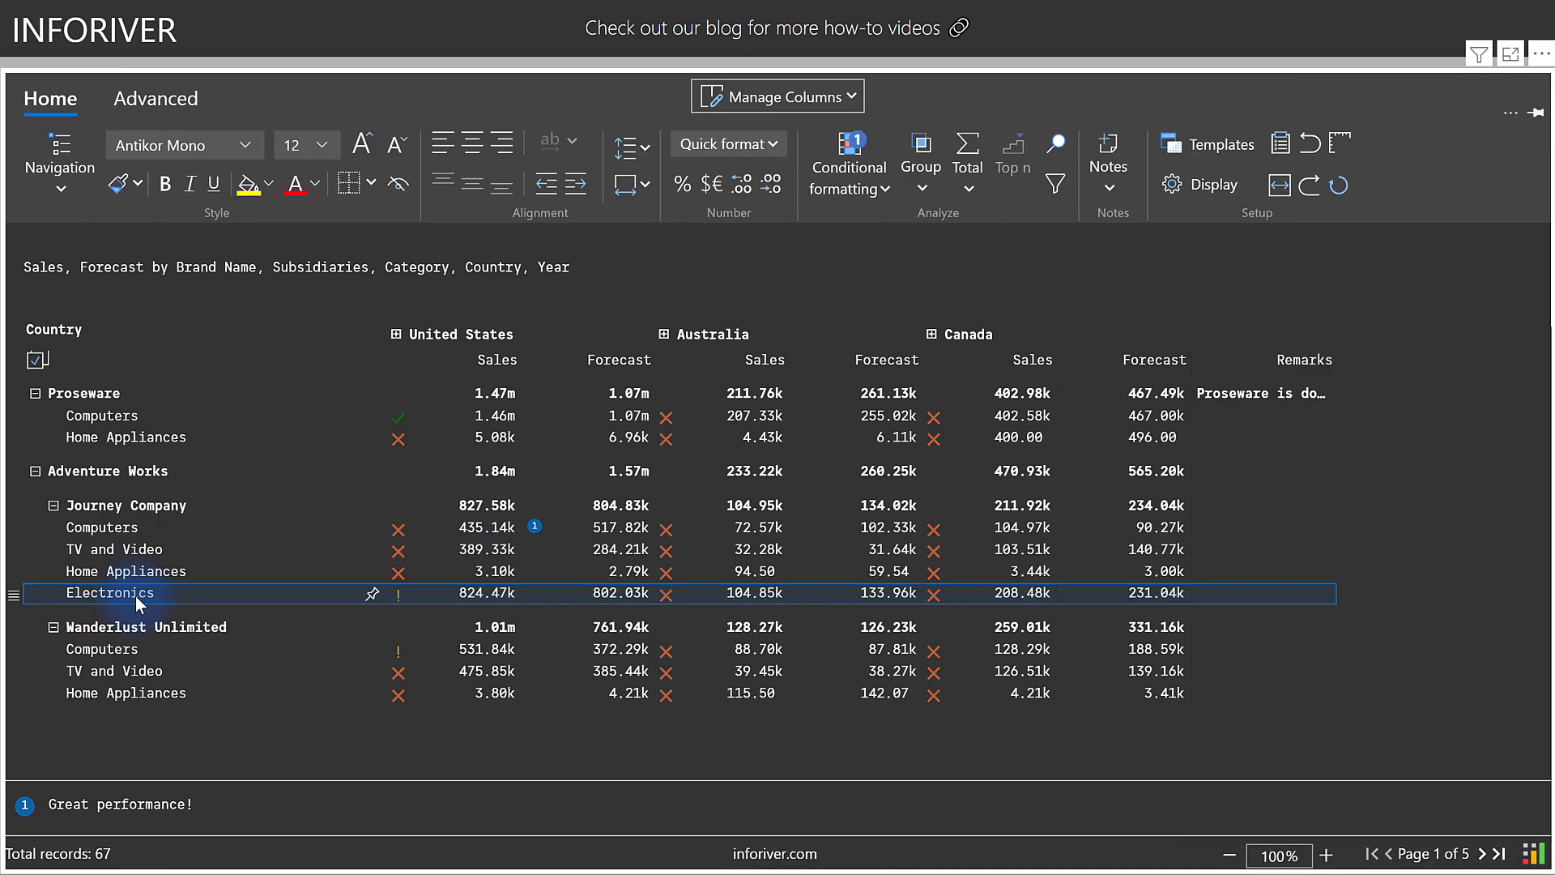
# Step: Insert a formula measure and title it "Sales - Fcst"
pyautogui.click(141, 111)
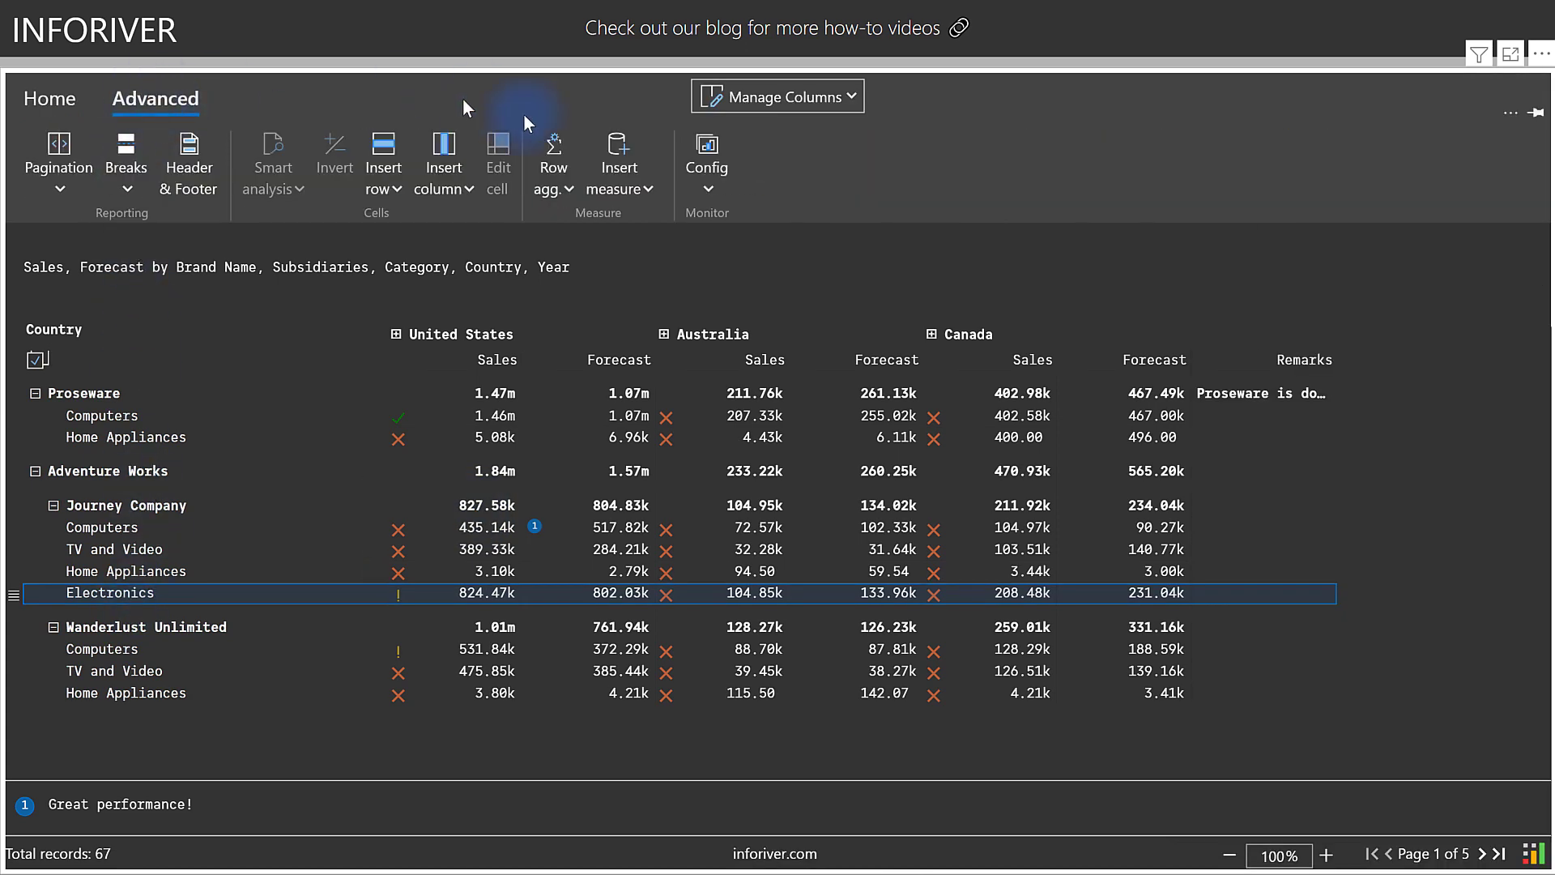
pyautogui.click(600, 180)
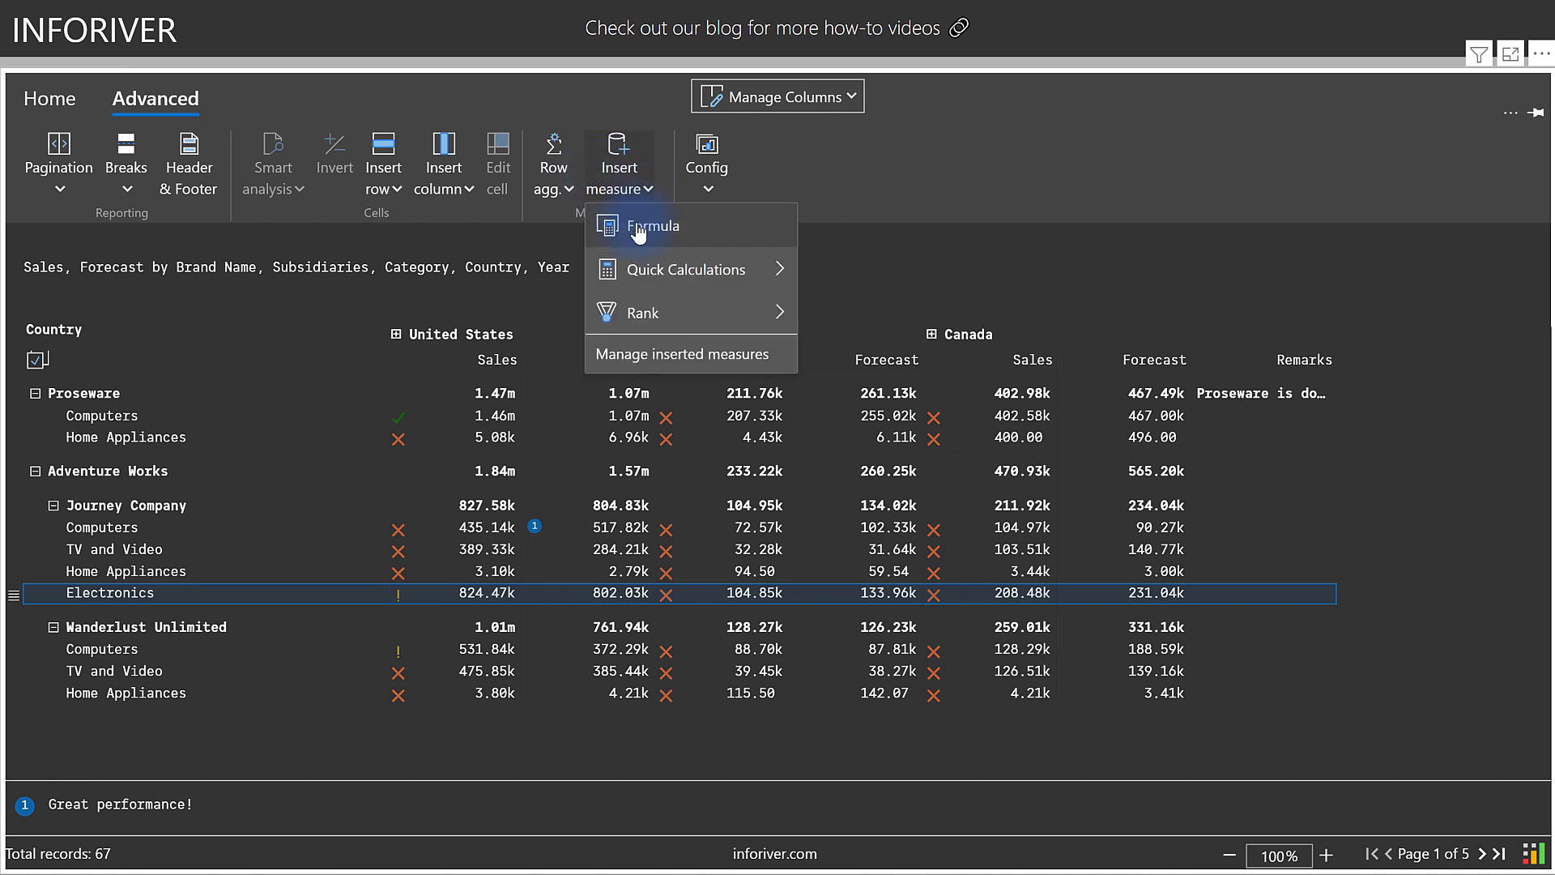
pyautogui.click(640, 218)
pyautogui.click(1325, 202)
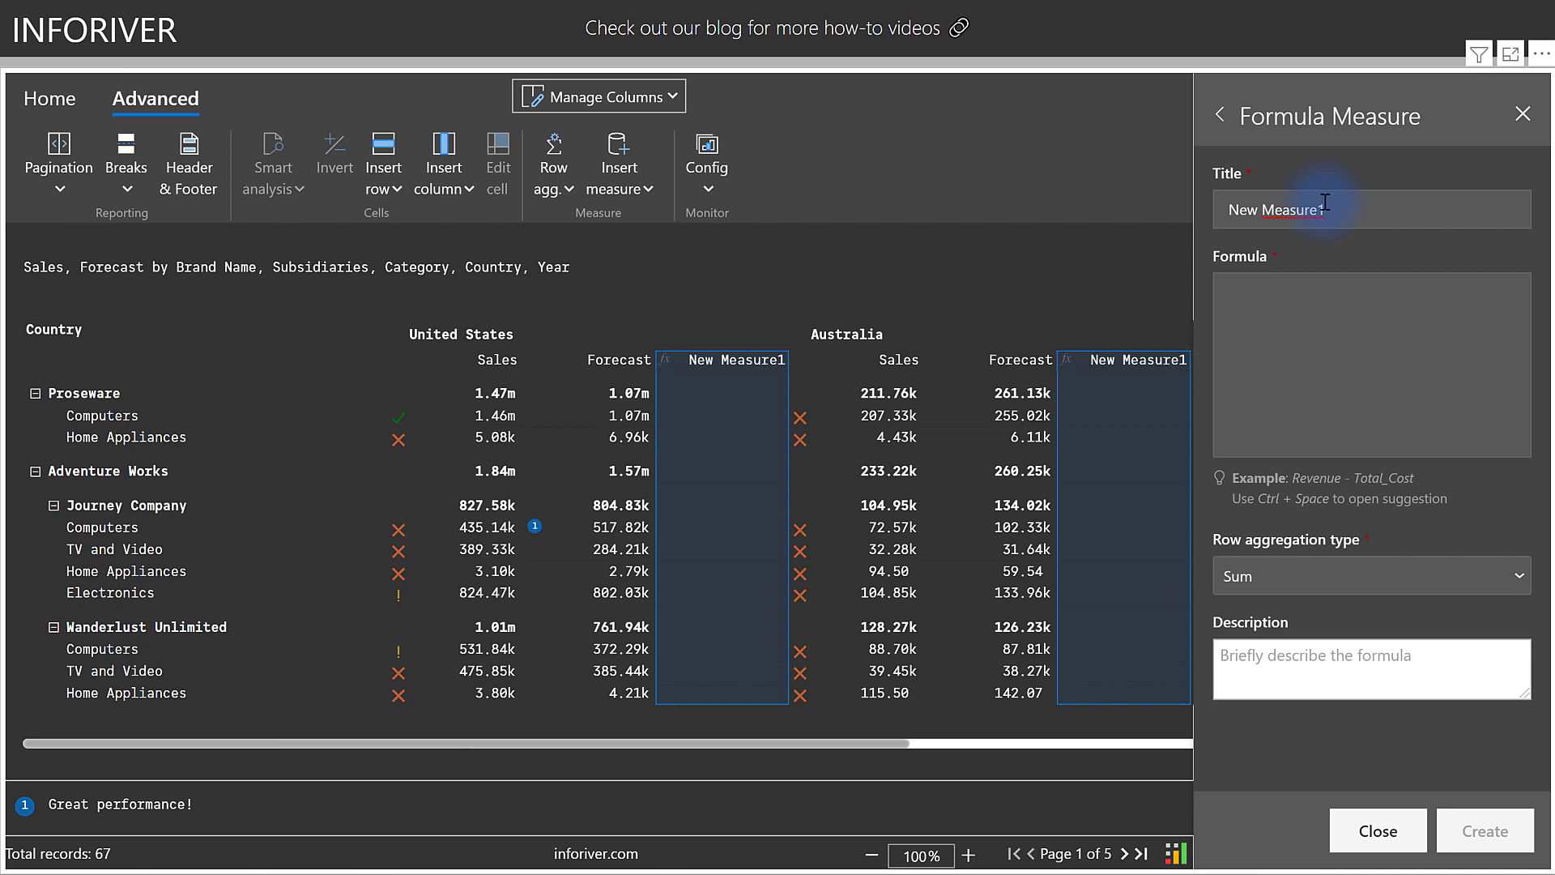
pyautogui.hotkey('ctrl', 'a')
pyautogui.write('Sales - Fcst')
# Step: Create the measure with the formula Sales - Forecast and close its settings
pyautogui.click(1274, 298)
pyautogui.write('Sales')
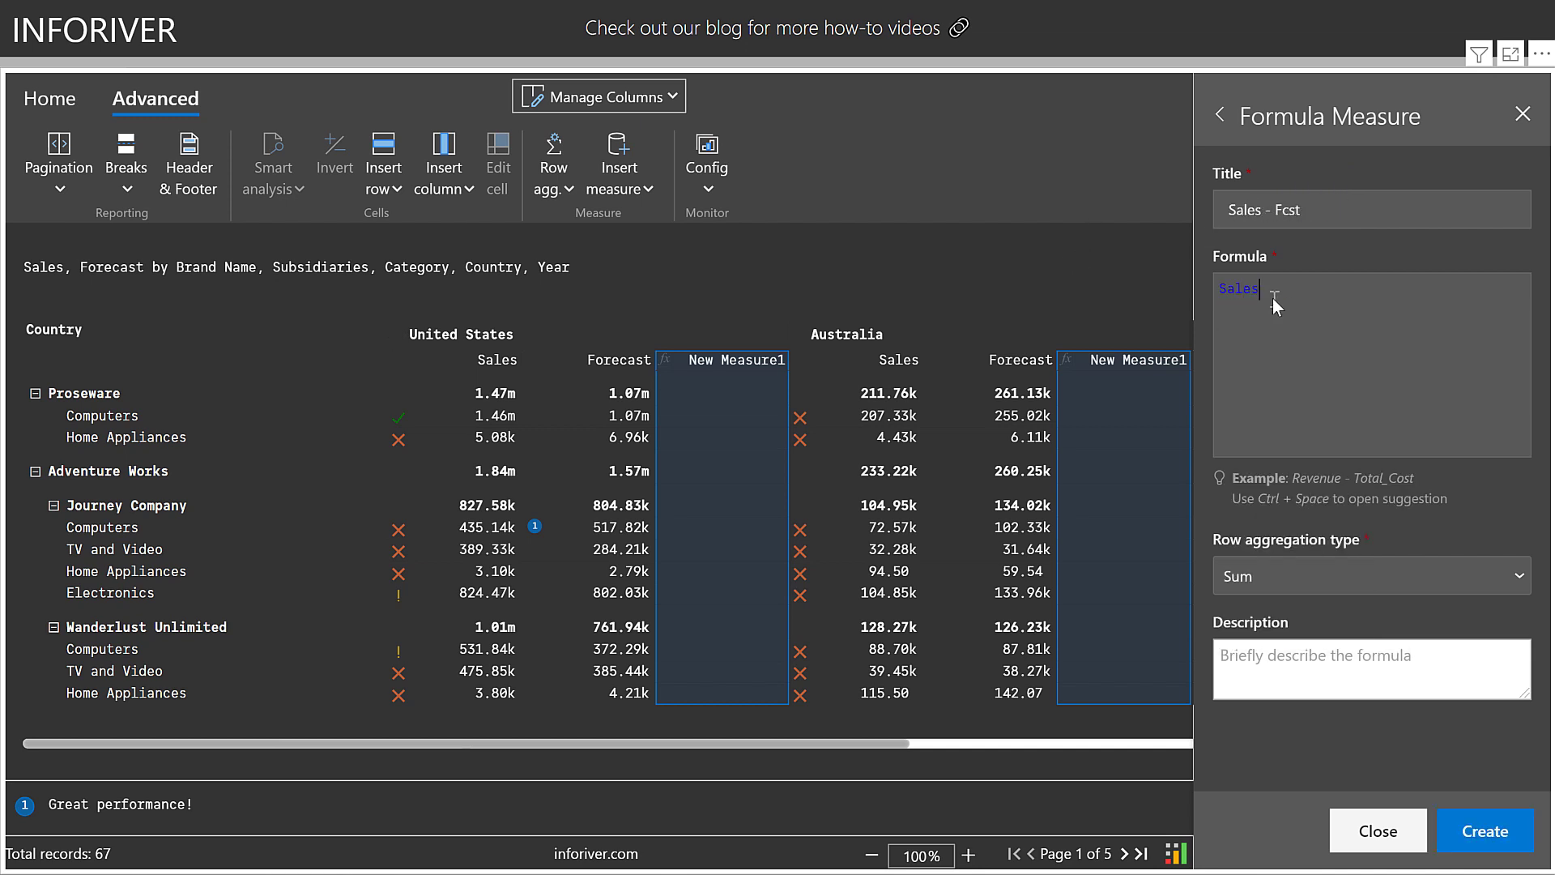
pyautogui.write(' - Forecast')
pyautogui.click(1484, 830)
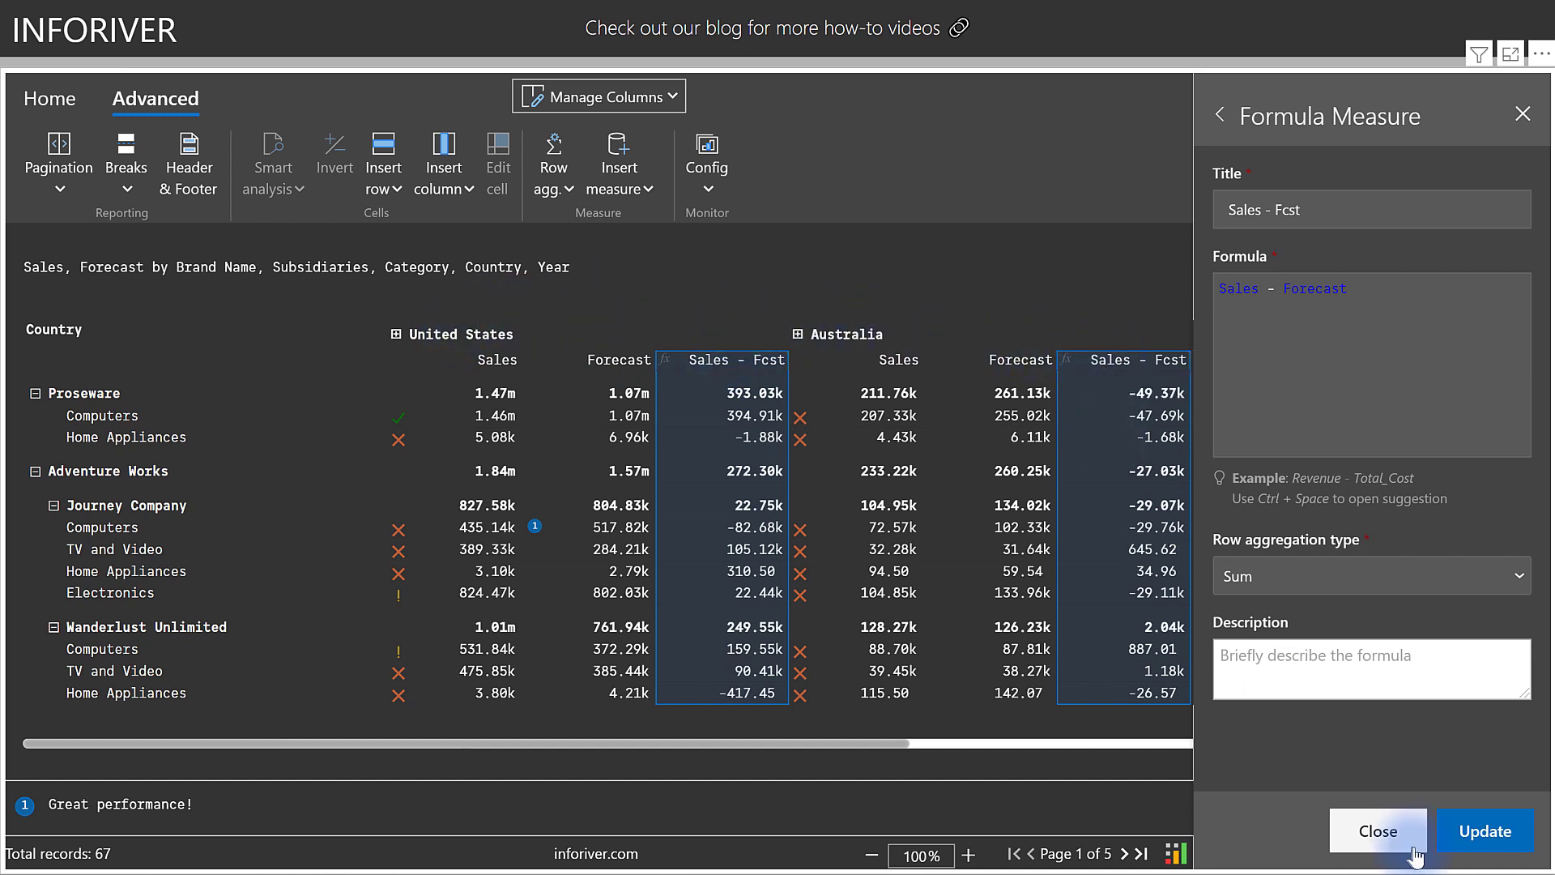
pyautogui.click(1383, 831)
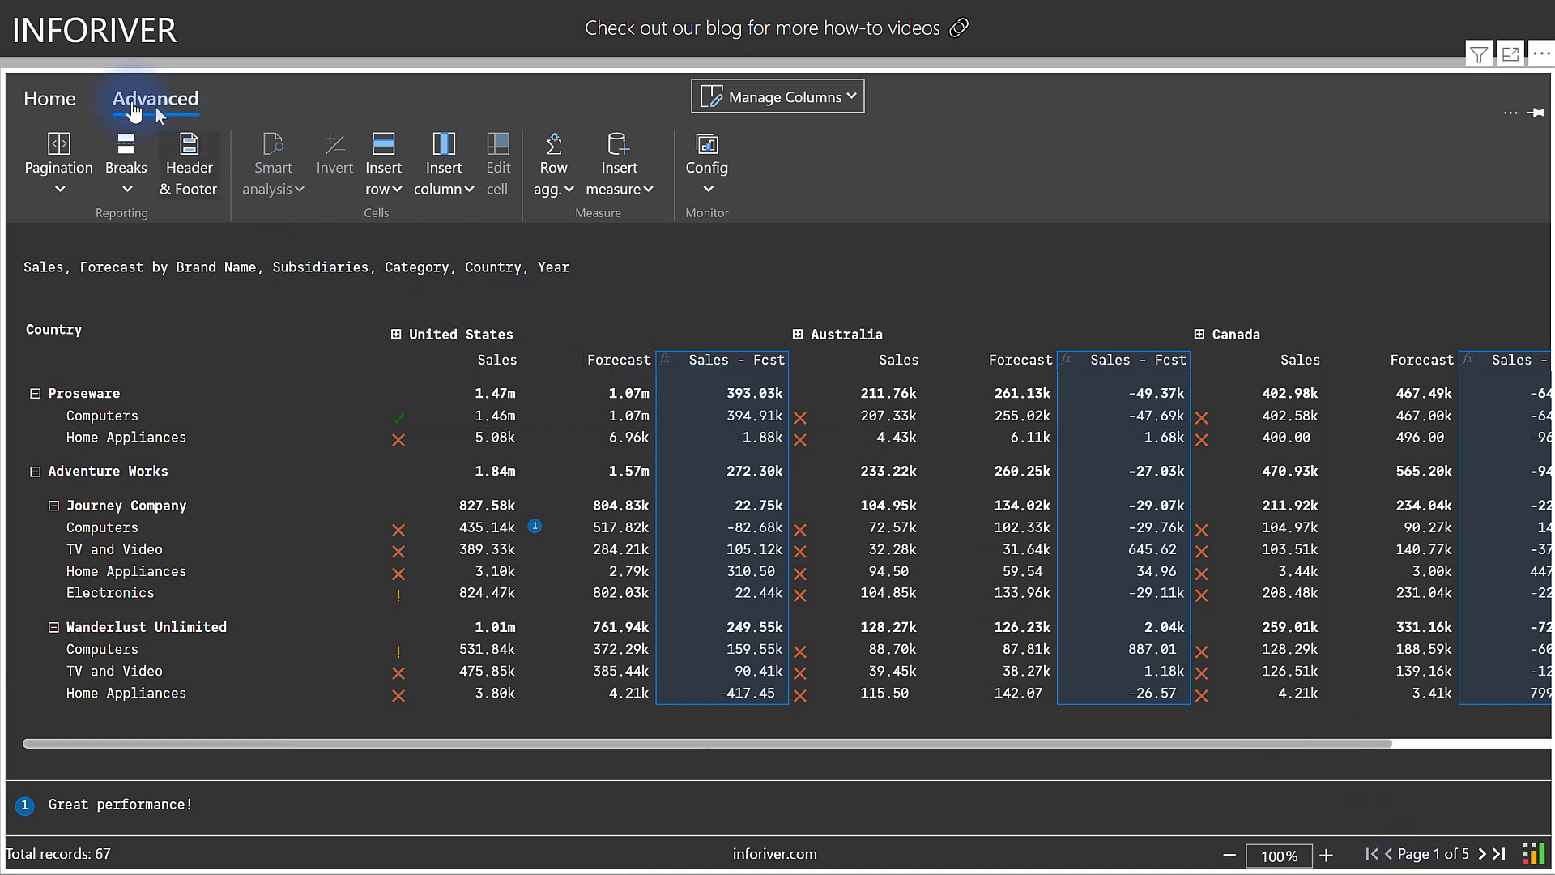
# Step: Add the Negative quick rule as conditional formatting on the Sales - Fcst measure
pyautogui.click(63, 102)
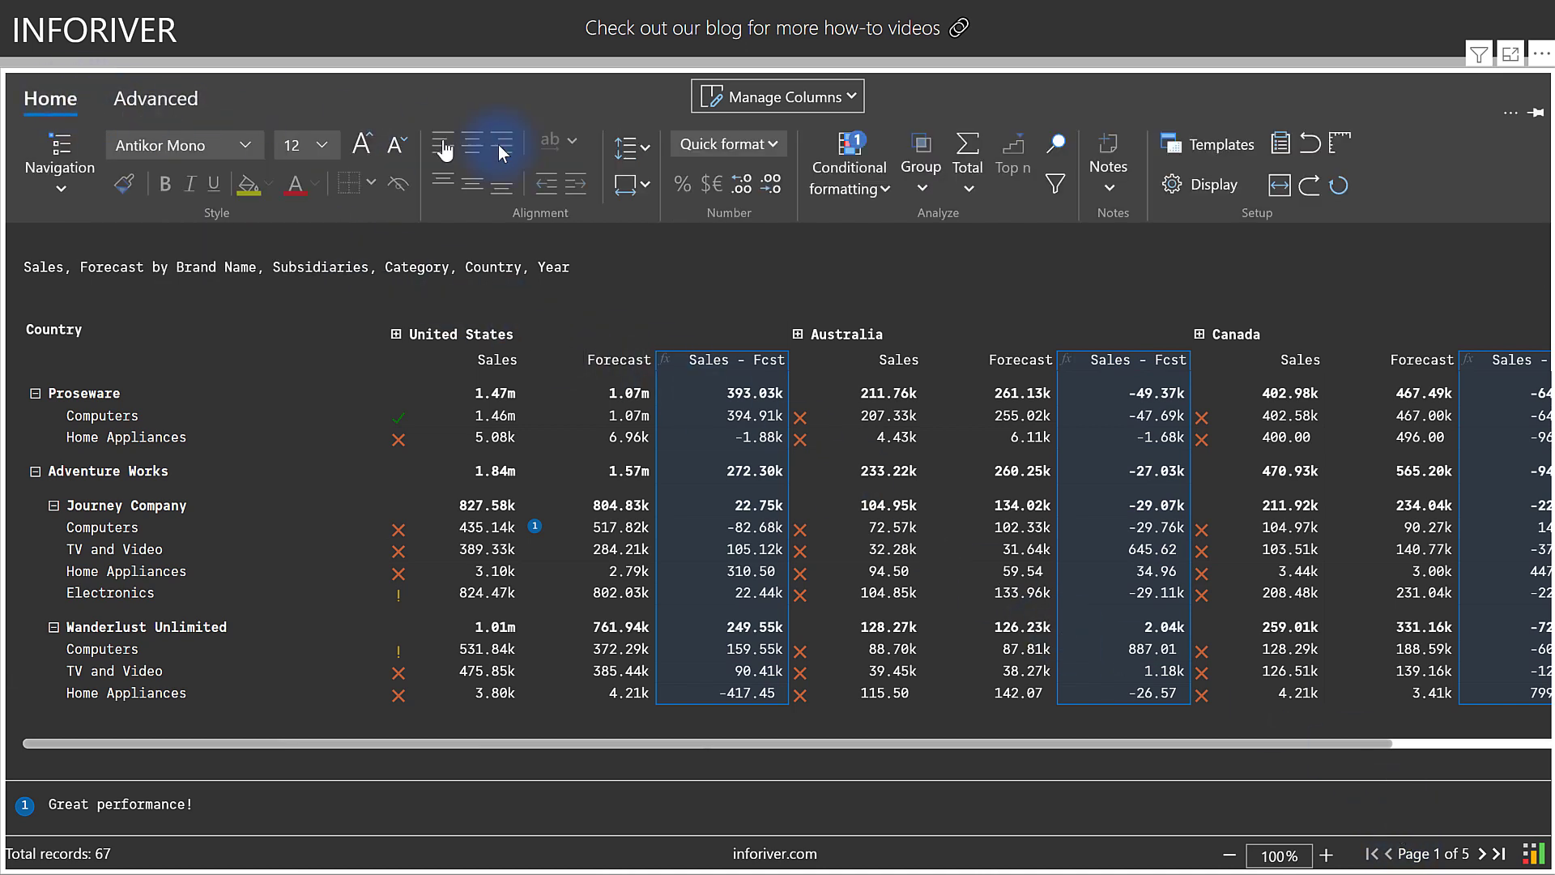
pyautogui.click(865, 179)
pyautogui.moveTo(877, 232)
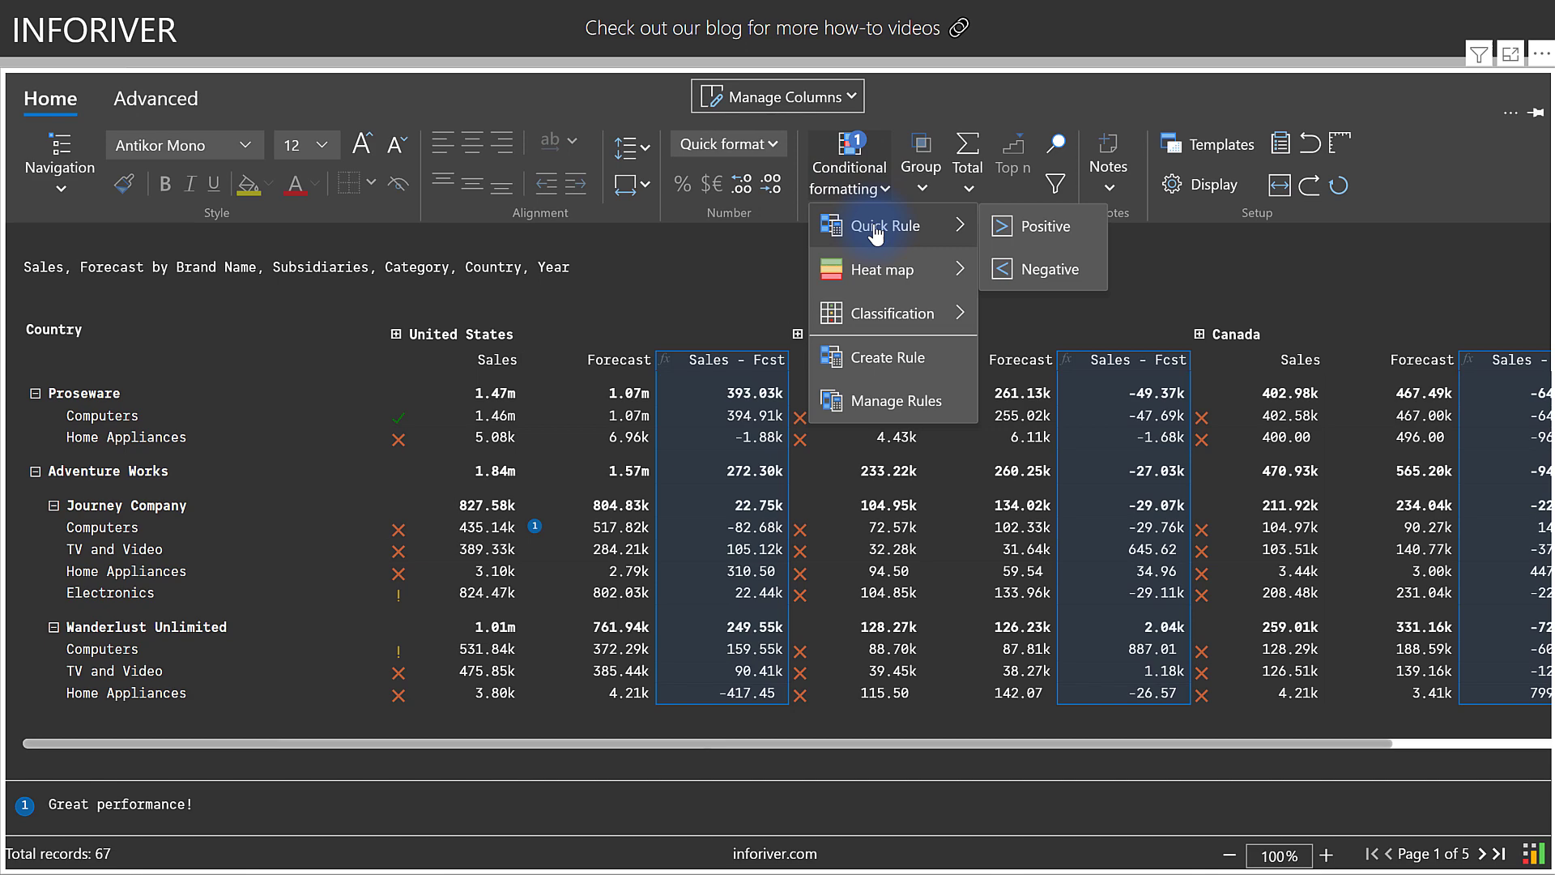
pyautogui.click(1023, 275)
# Step: Set the negative rule's row hierarchy levels to Values and Totals, apply it and close the conditional formatting settings
pyautogui.click(1409, 303)
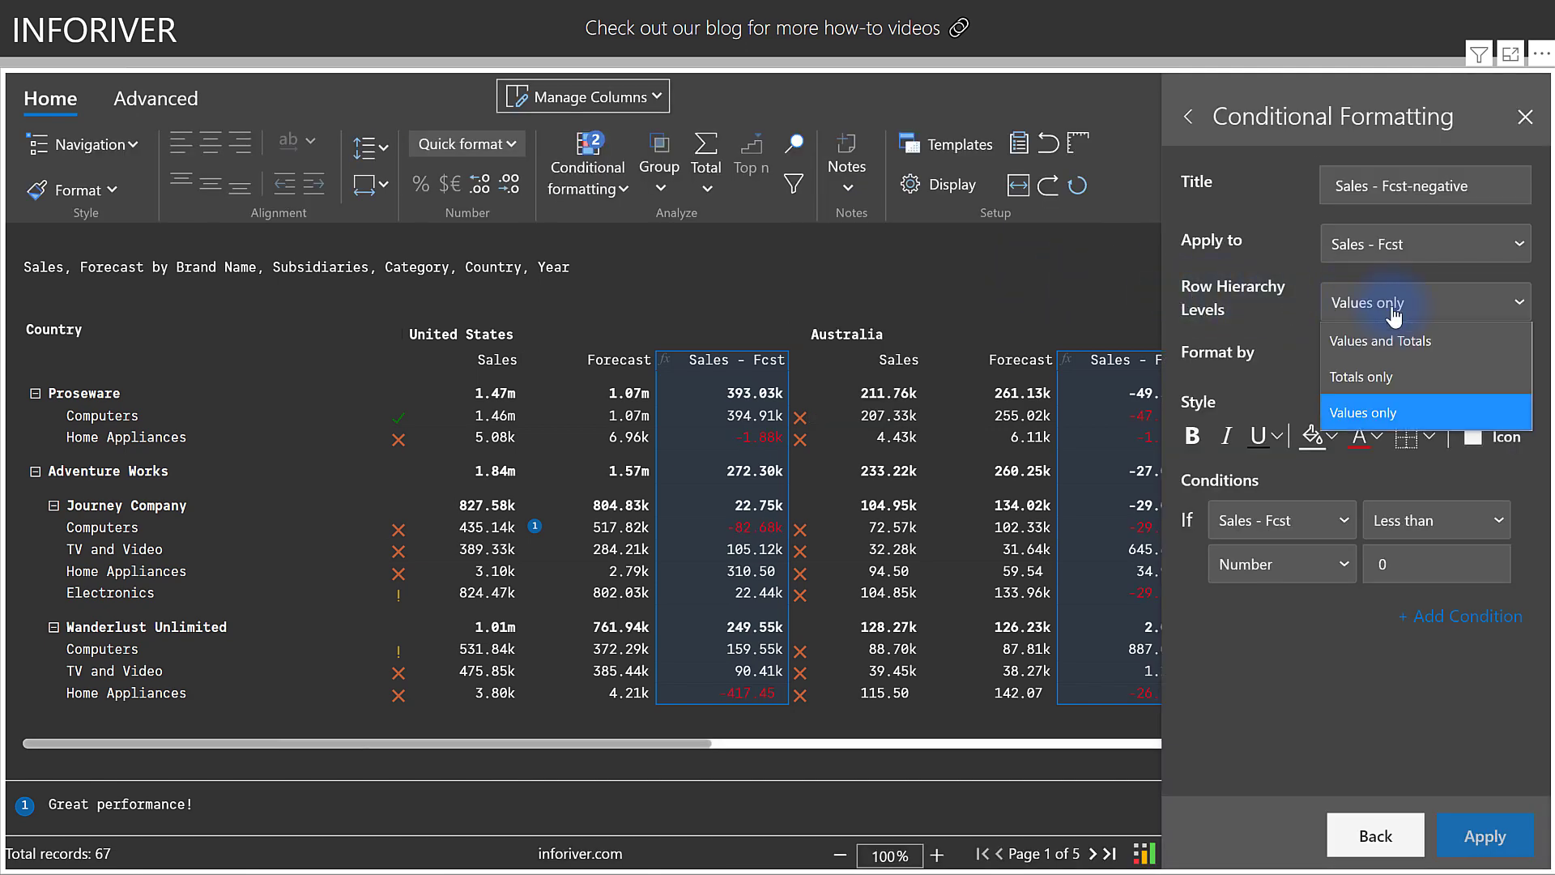
pyautogui.press('Escape')
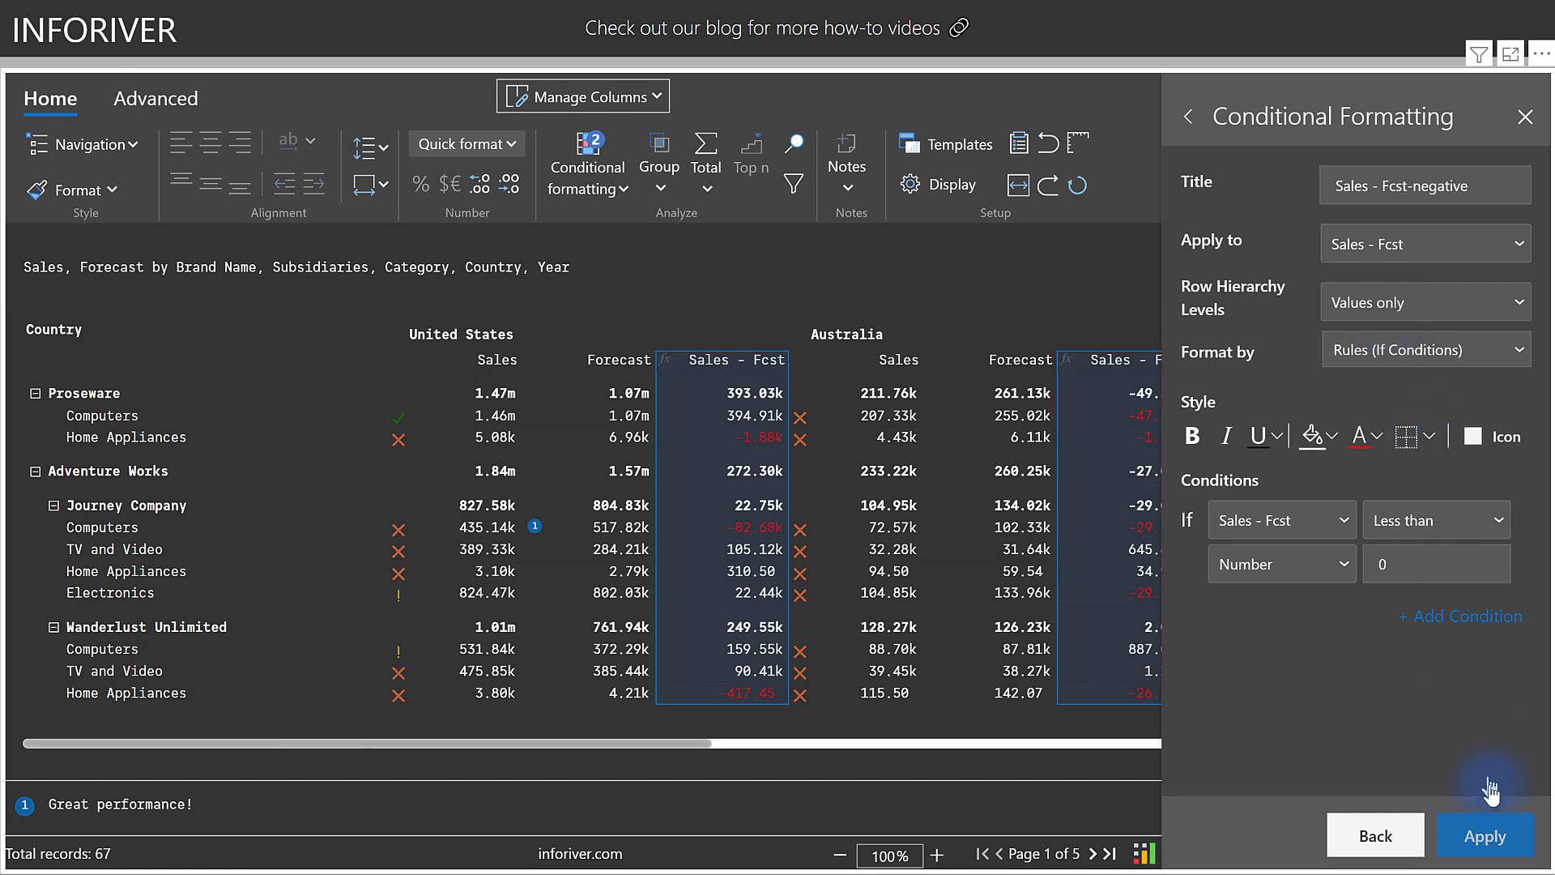
pyautogui.click(1500, 840)
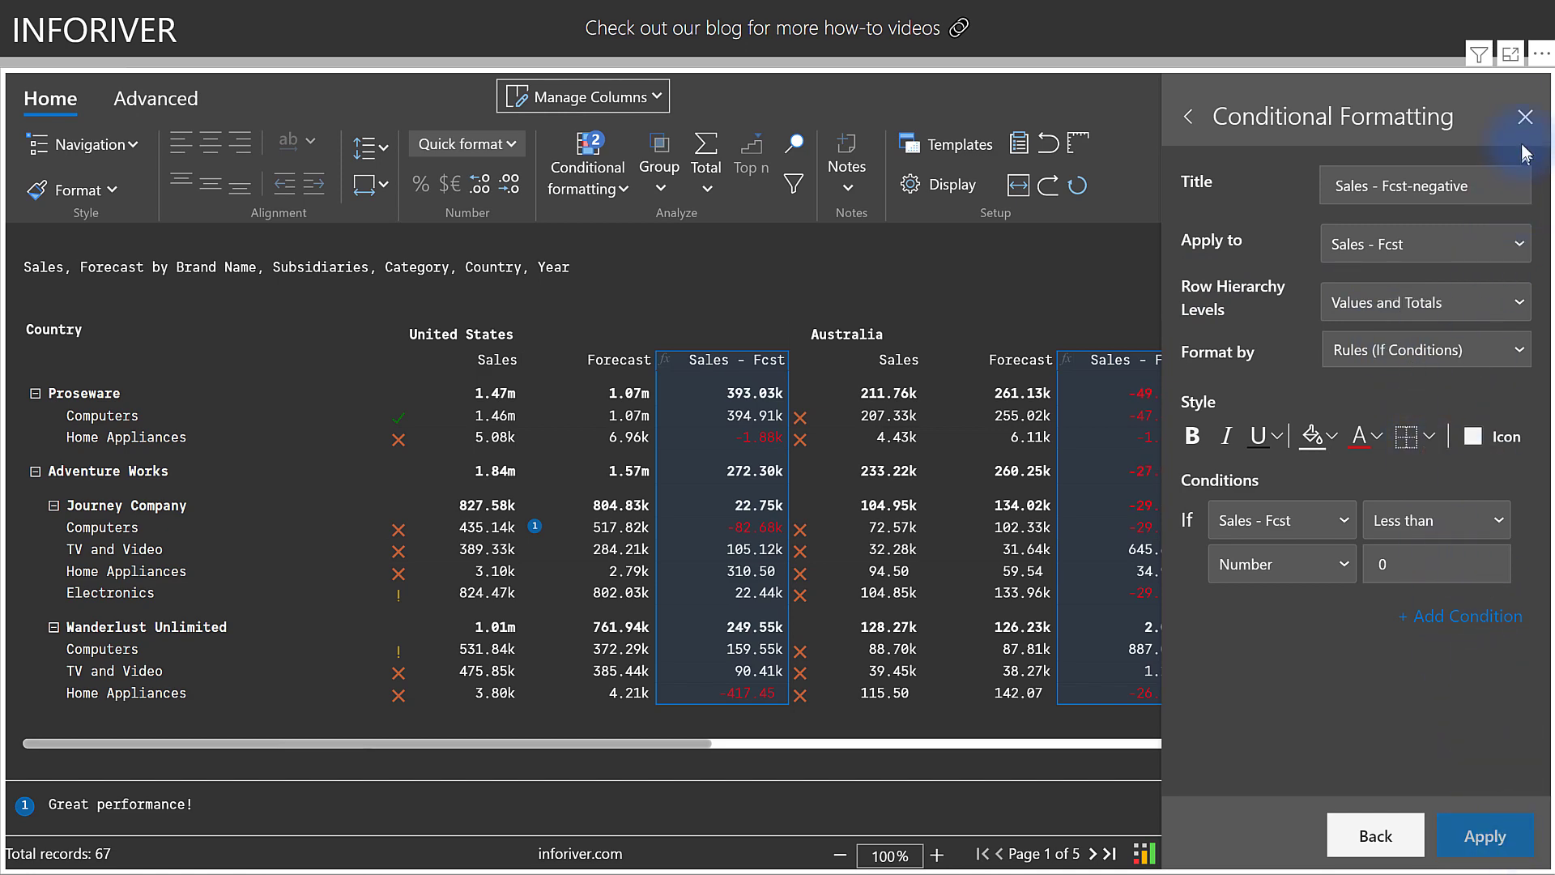
pyautogui.click(1525, 119)
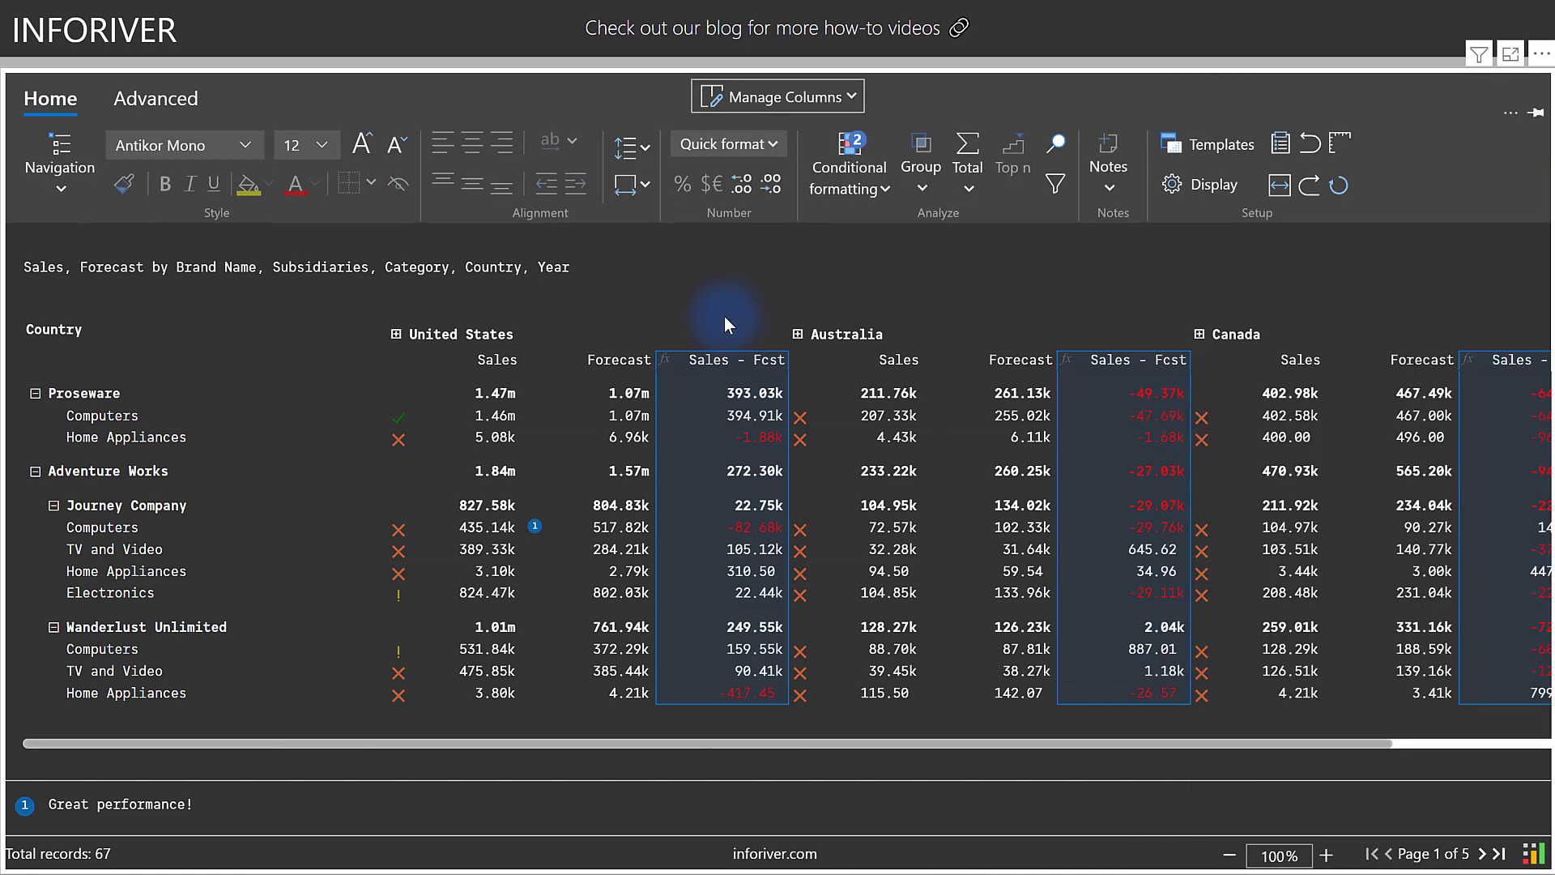
# Step: Multiply the United States Forecast value in the Journey Company row by 1.2 through its cell formula
pyautogui.click(622, 507)
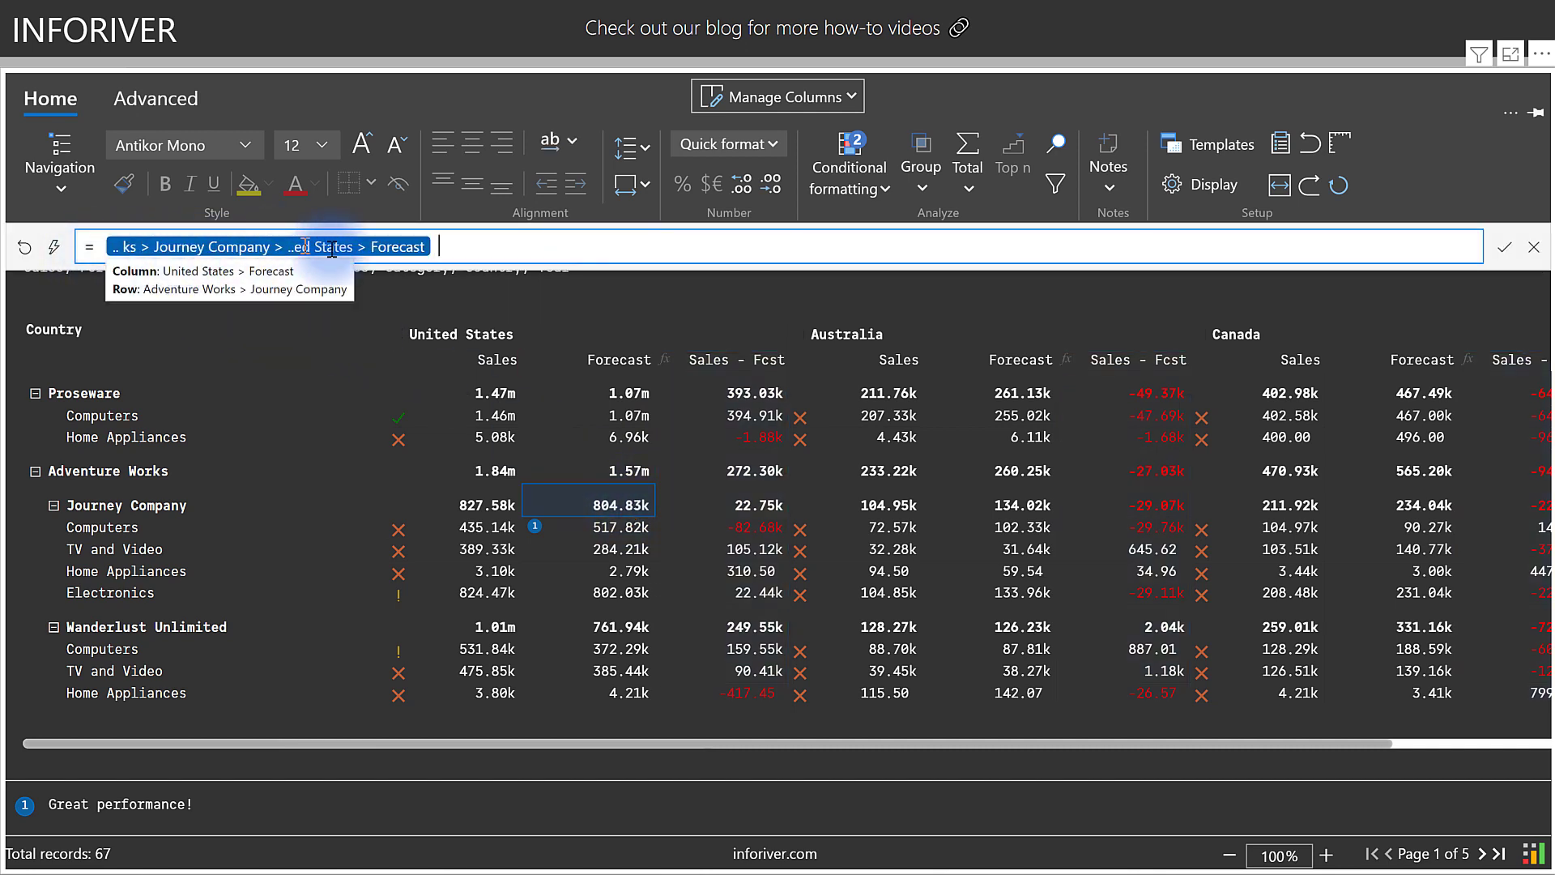
pyautogui.click(508, 249)
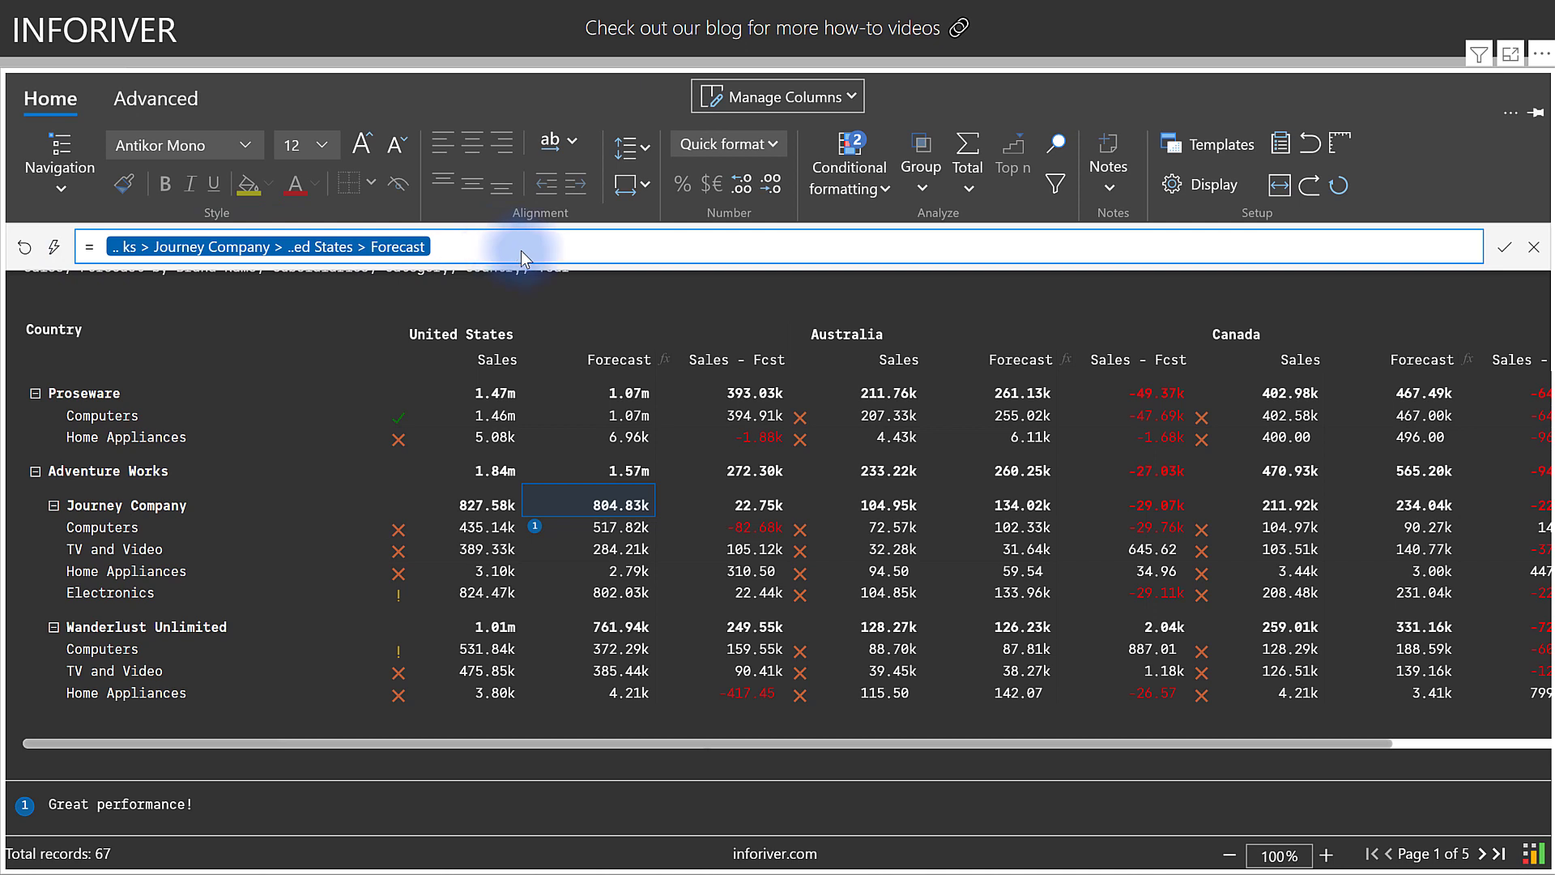
pyautogui.write('* 1.2')
pyautogui.press('Return')
pyautogui.moveTo(551, 508)
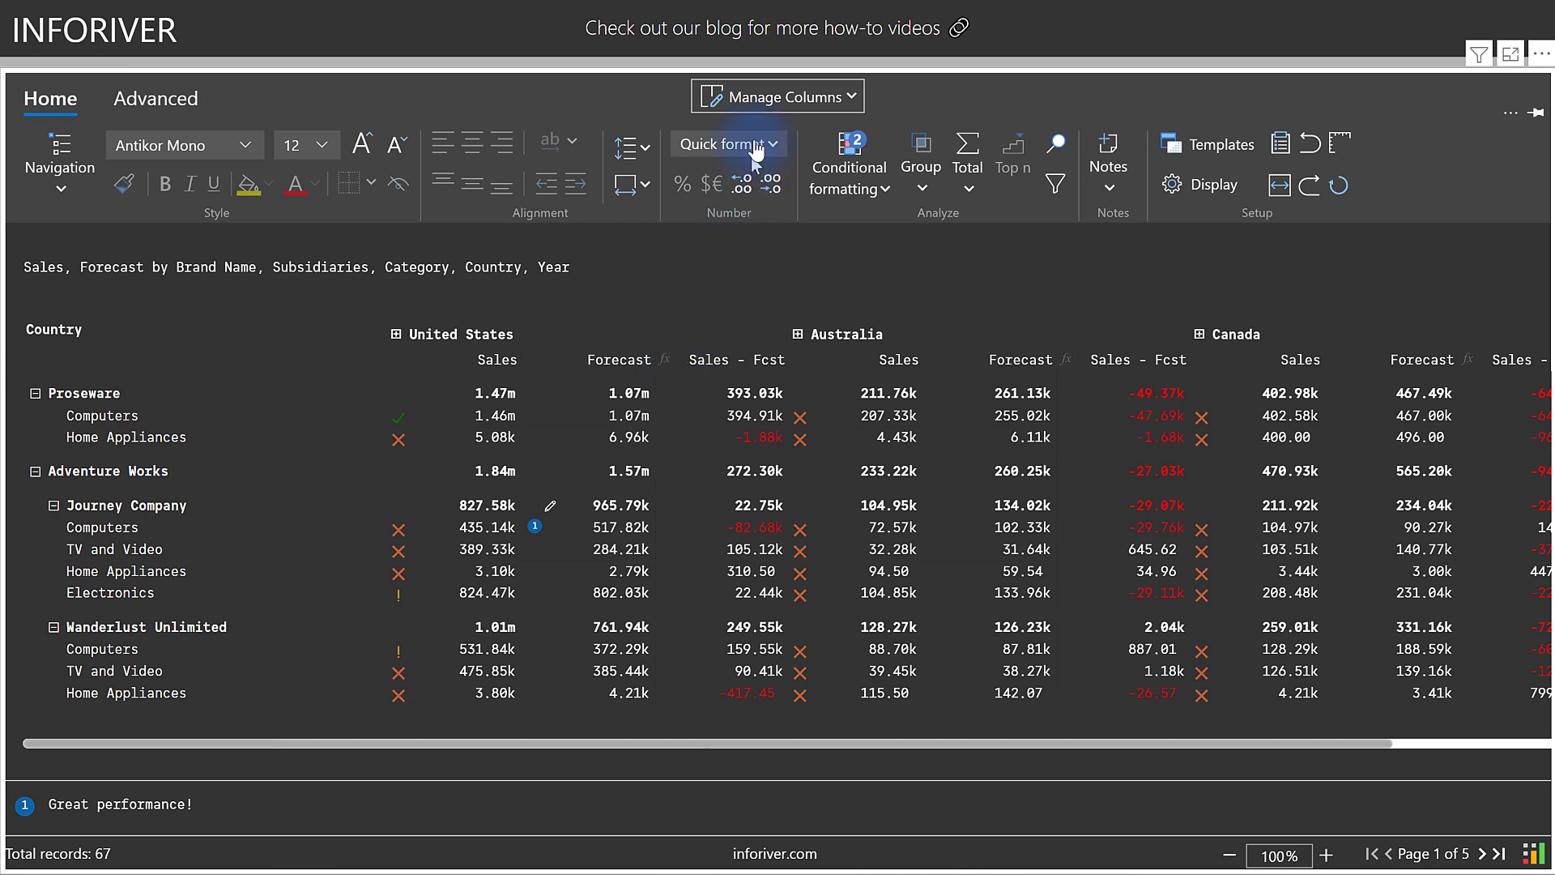
# Step: Hide the Sales - Fcst column and show it again
pyautogui.click(766, 100)
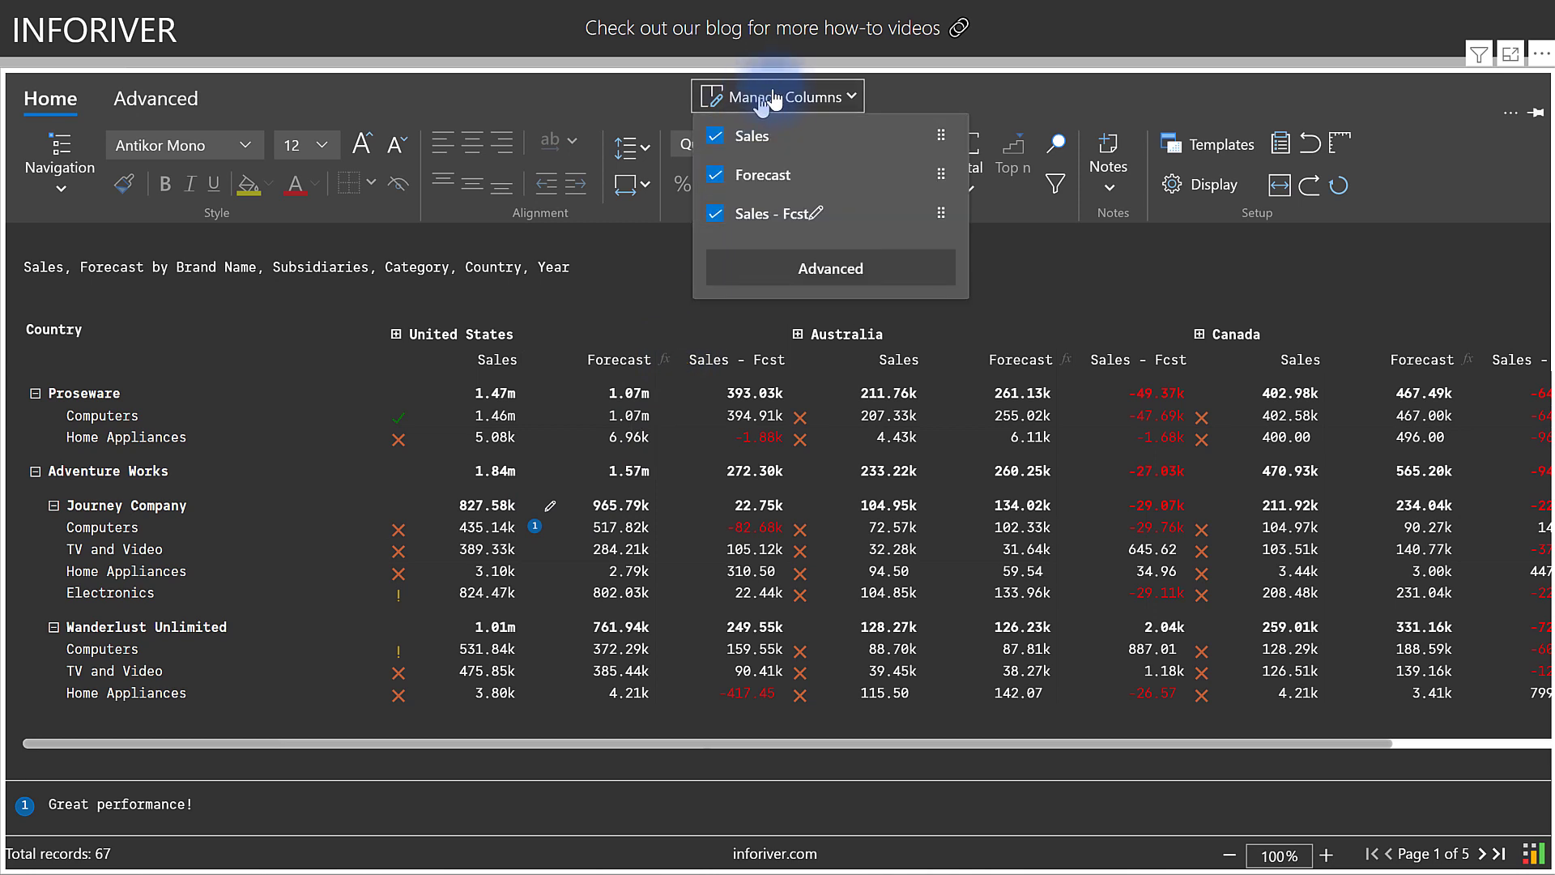
pyautogui.click(717, 216)
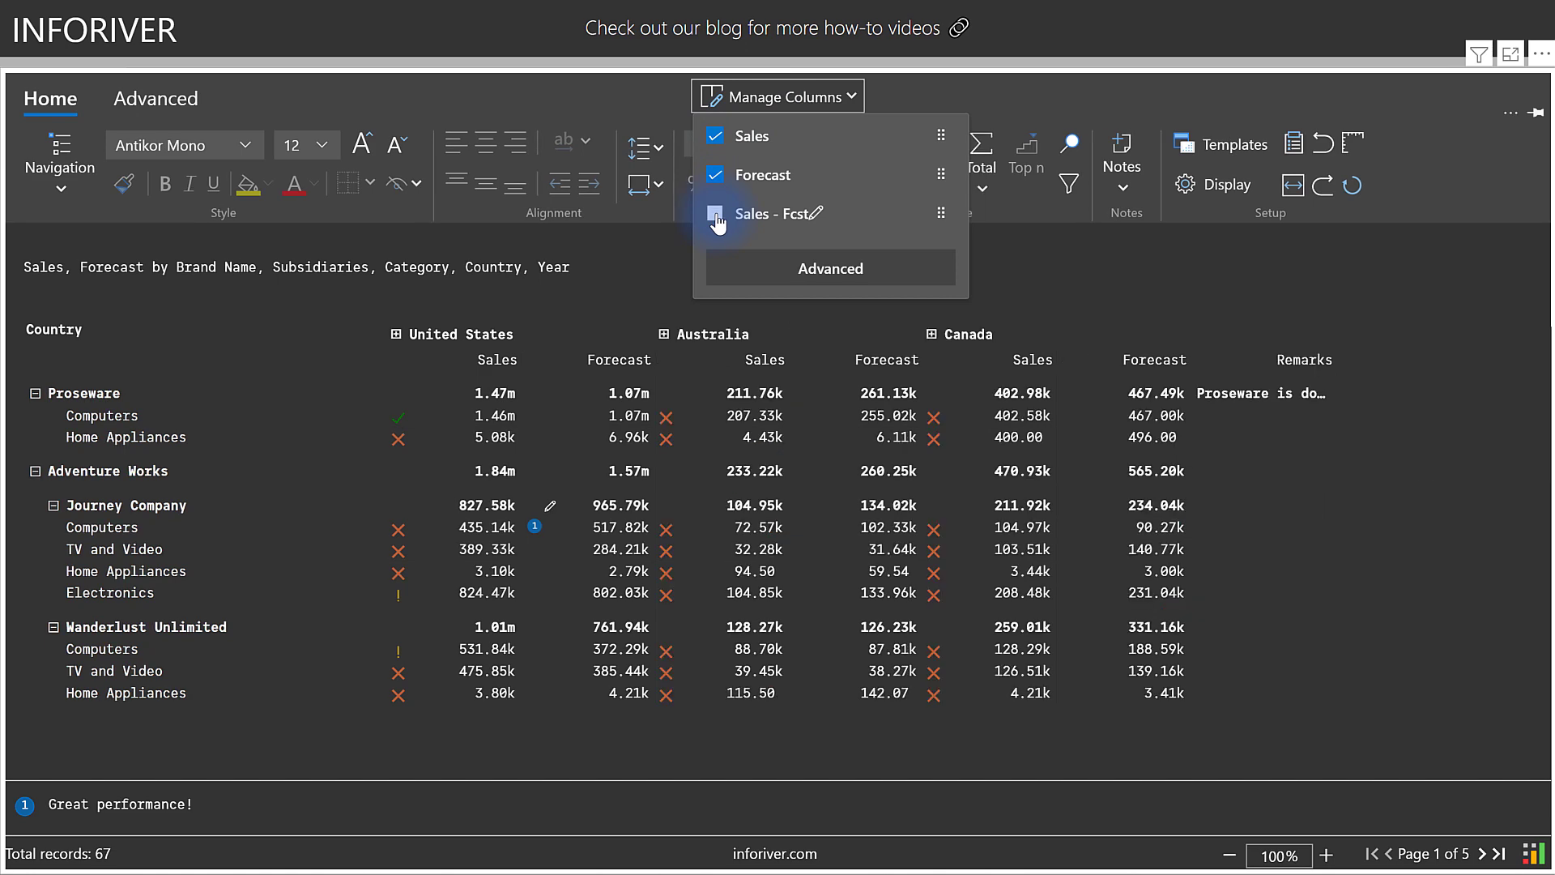
pyautogui.click(716, 216)
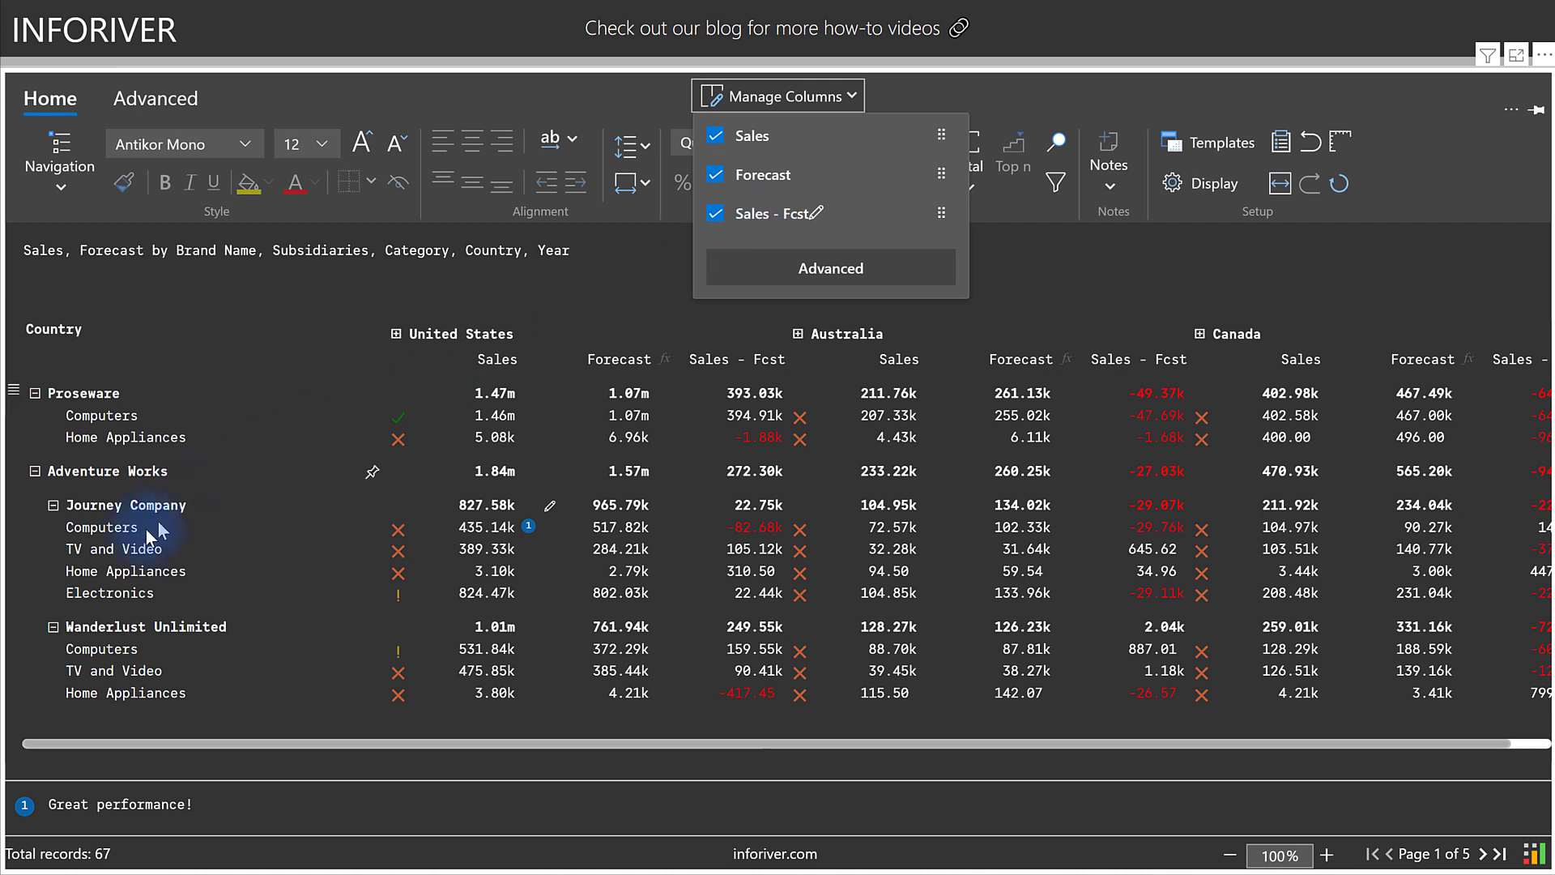
# Step: Group the Home Appliances and Electronics rows of Journey Company as "Outdoor Active", and delete that group again
pyautogui.click(128, 571)
pyautogui.keyDown('shift'); pyautogui.click(136, 594); pyautogui.keyUp('shift')
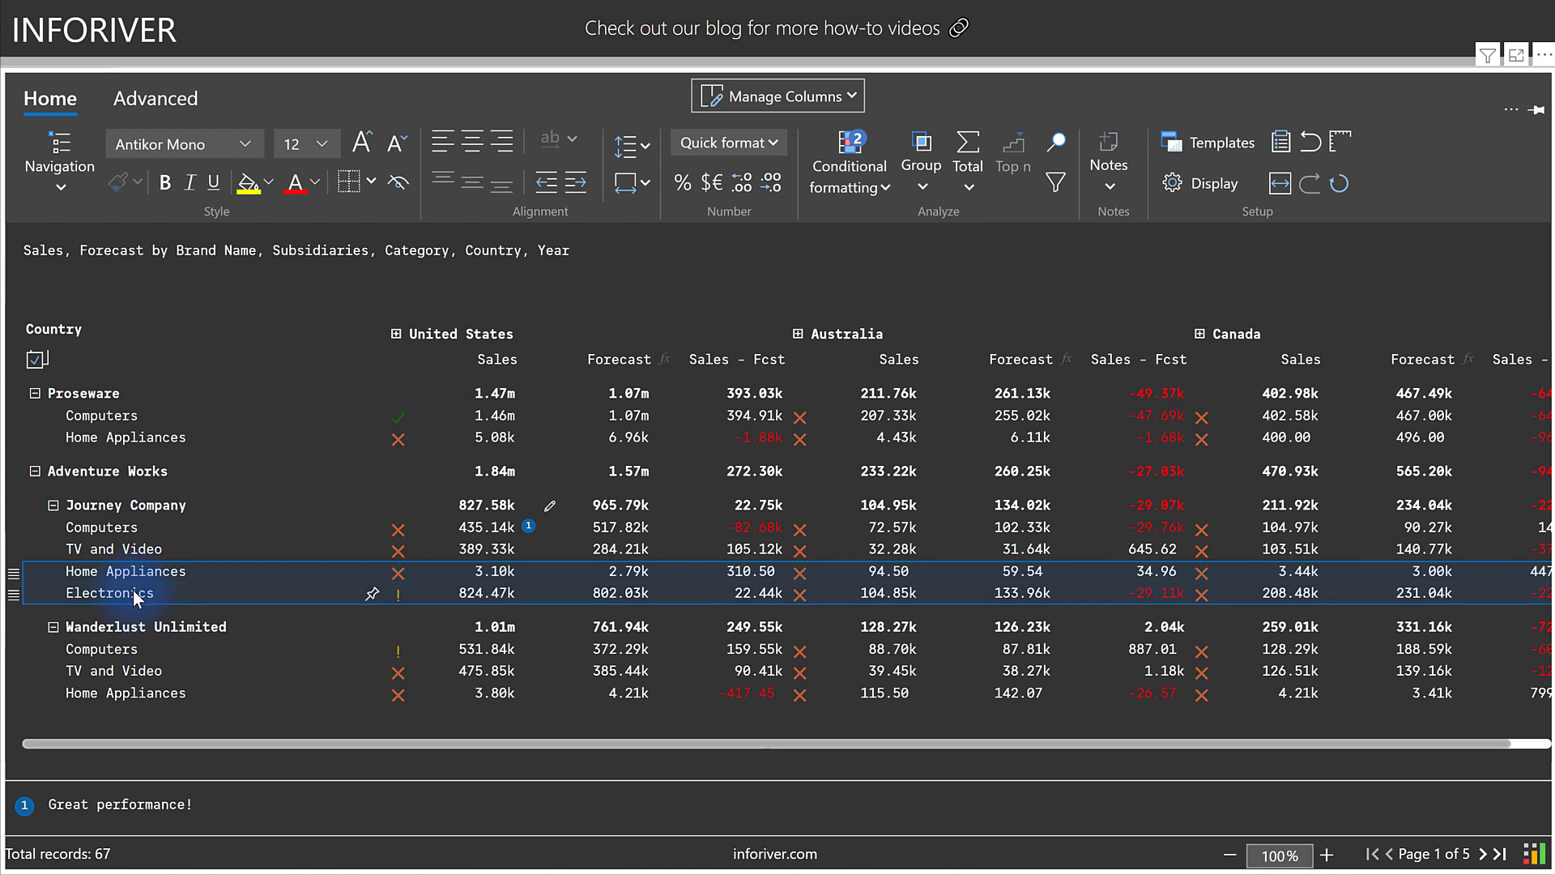
pyautogui.click(922, 186)
pyautogui.click(936, 226)
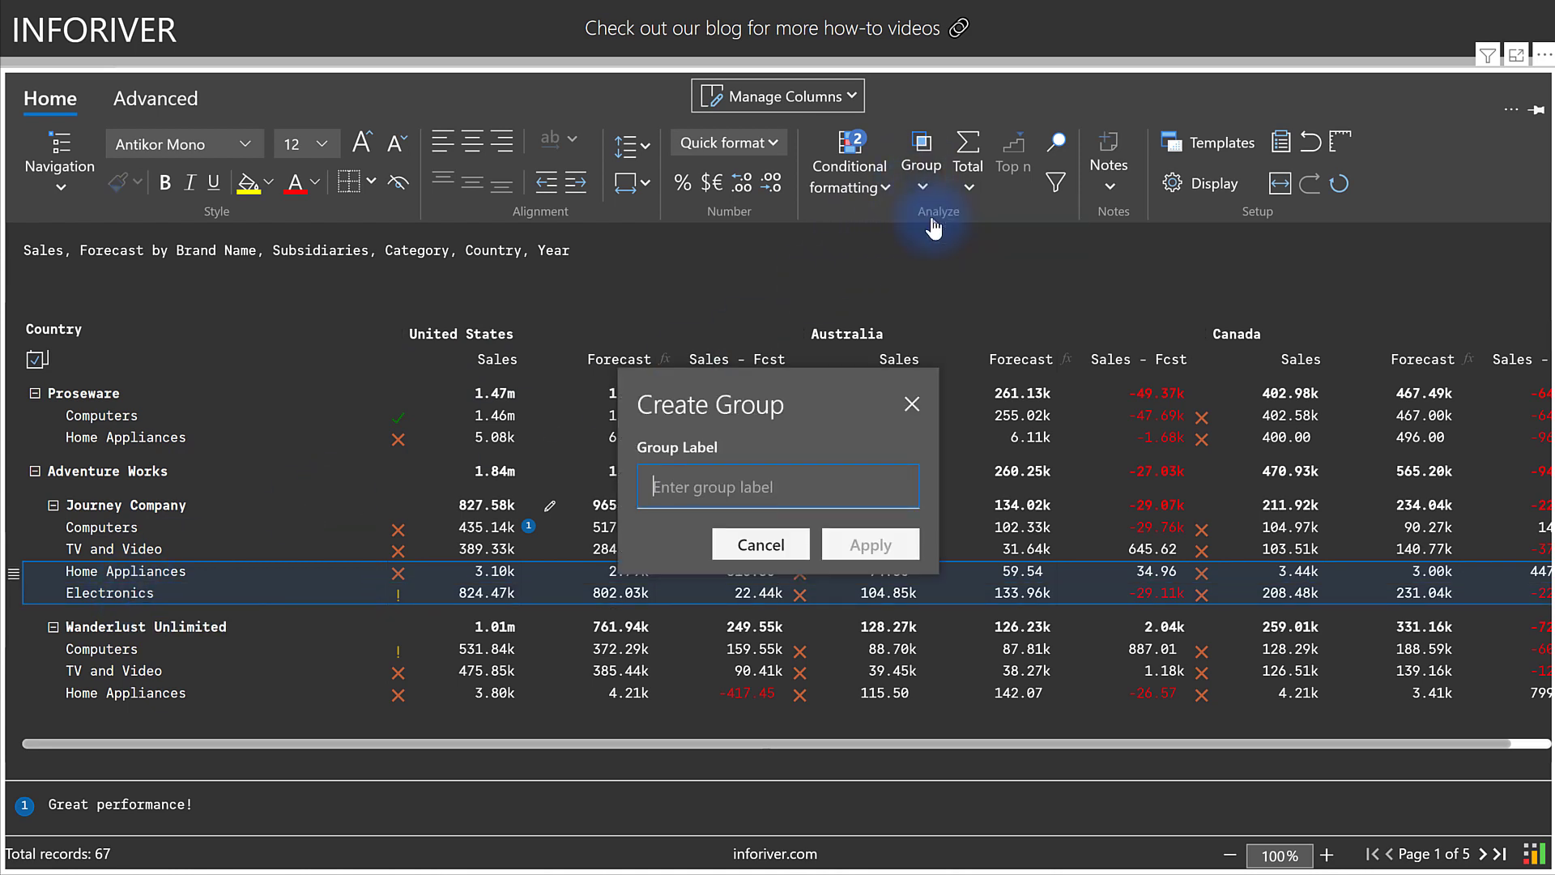
pyautogui.write('Outdoor Active')
pyautogui.click(876, 555)
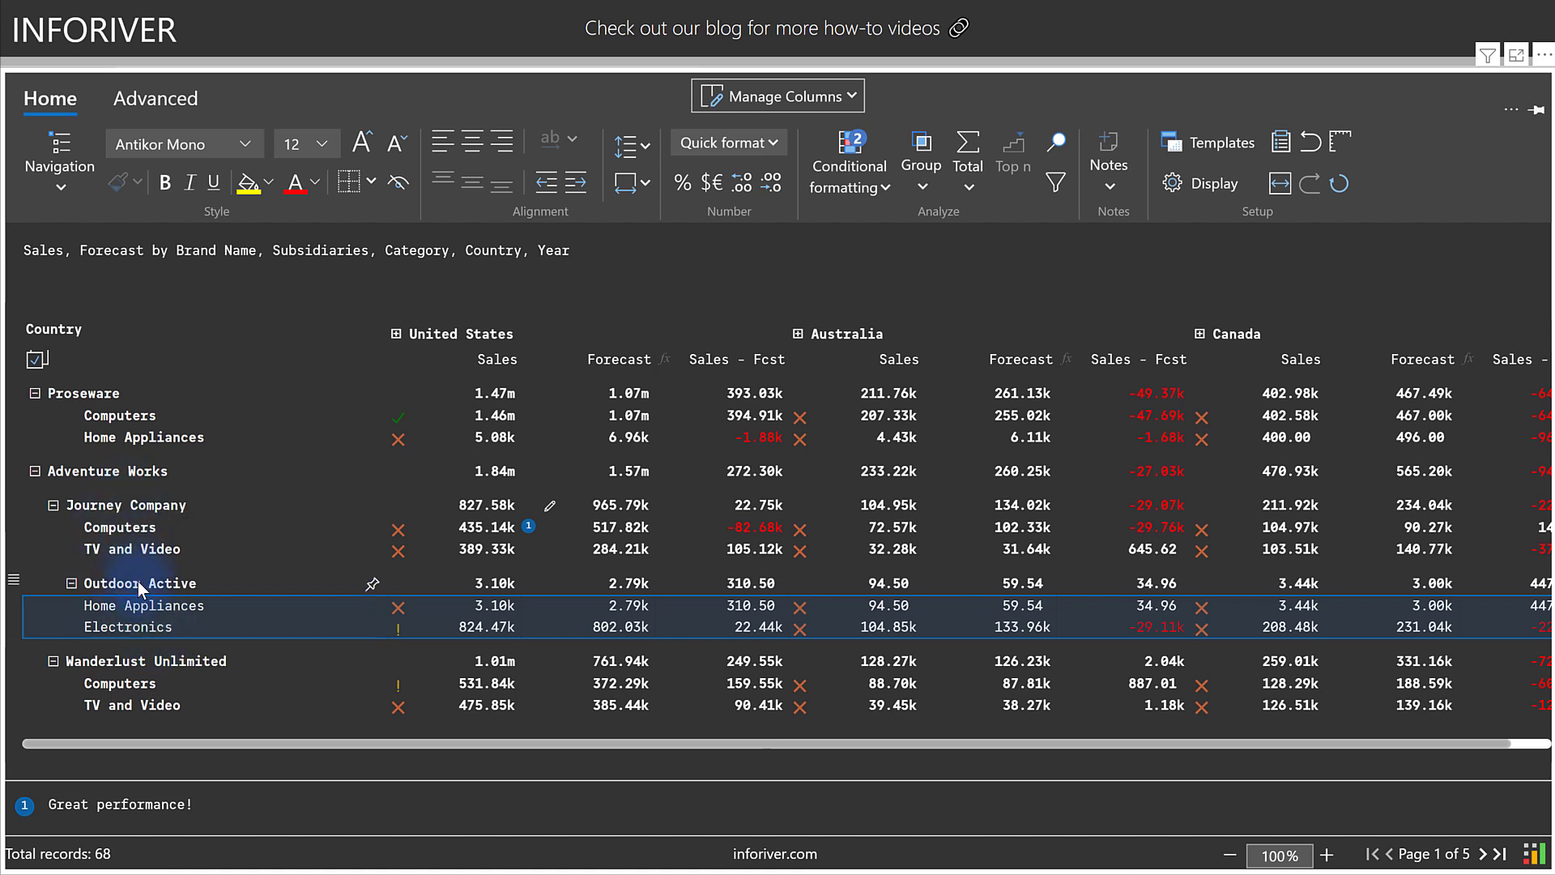
pyautogui.press('Delete')
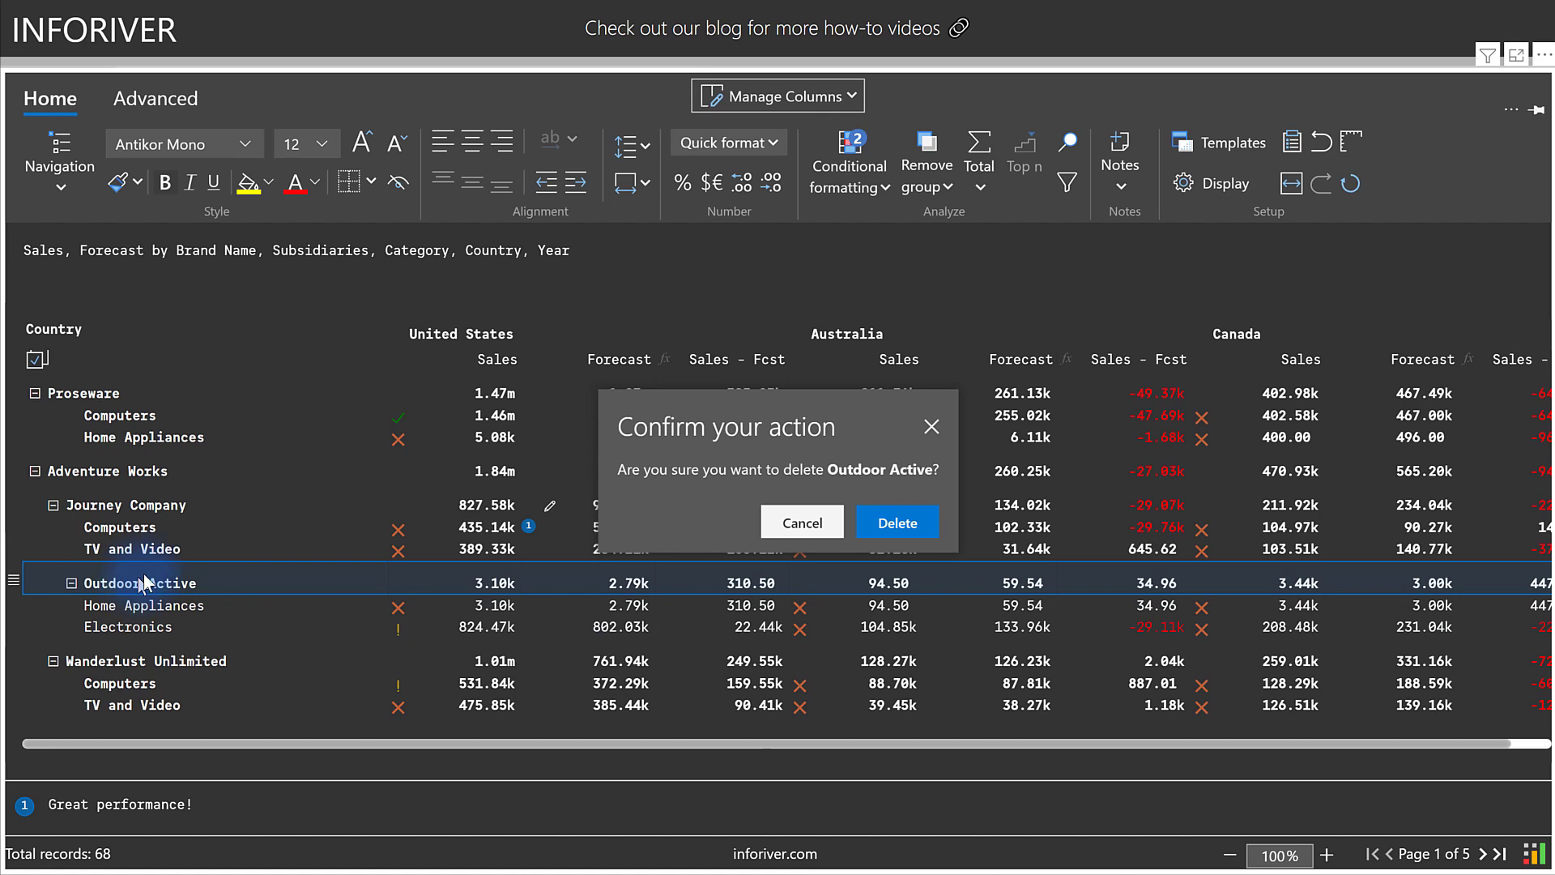
pyautogui.click(898, 523)
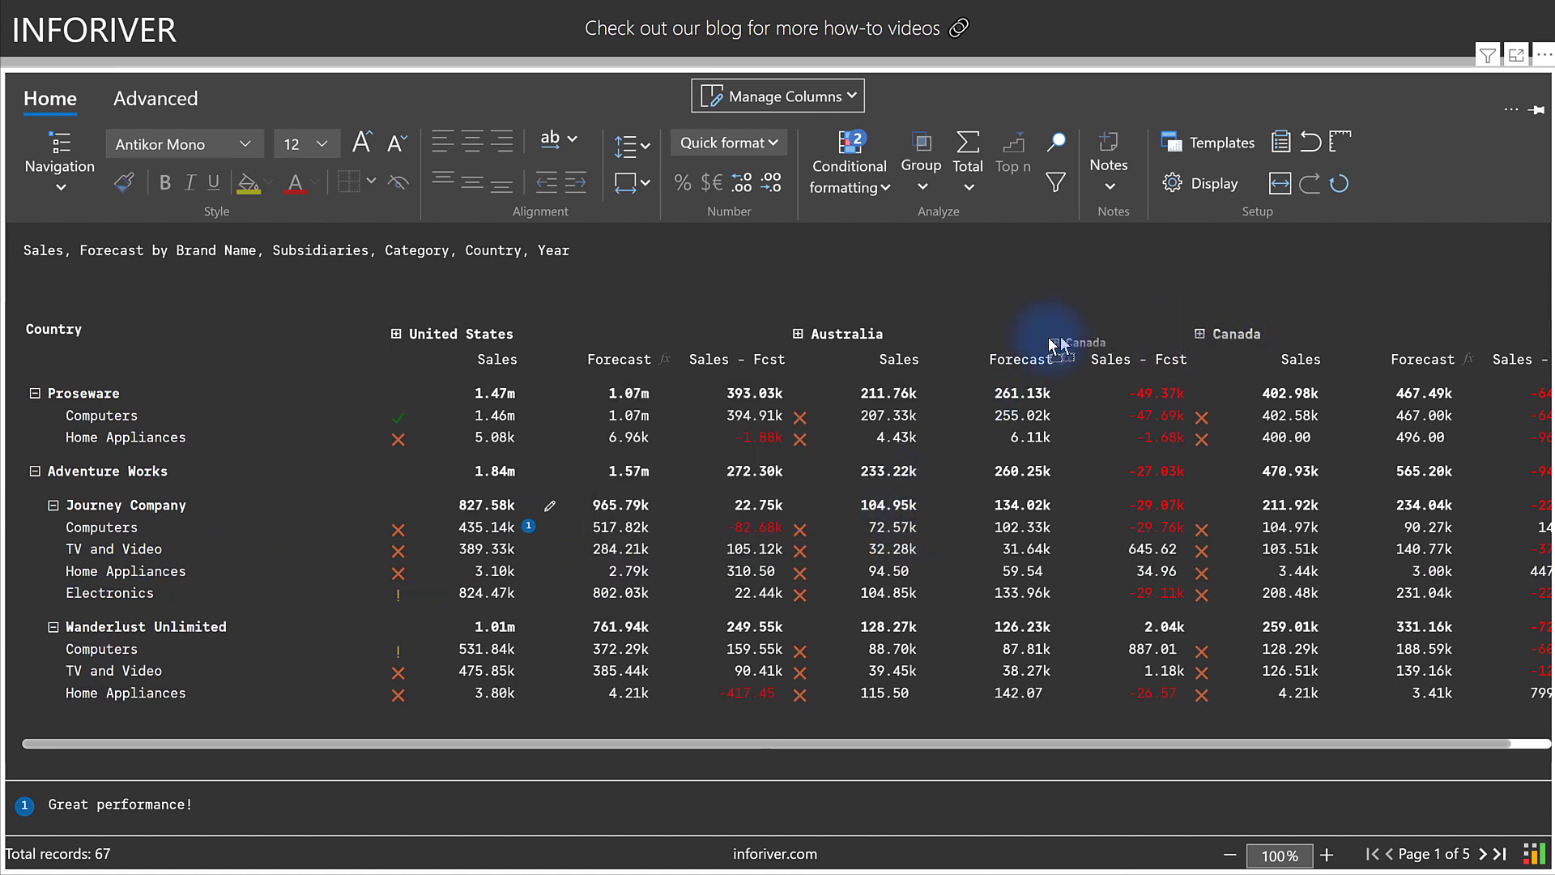
# Step: Move the Canada column ahead of Australia and group United States and Canada under the label "North America"
pyautogui.moveTo(902, 341); pyautogui.dragTo(898, 328)
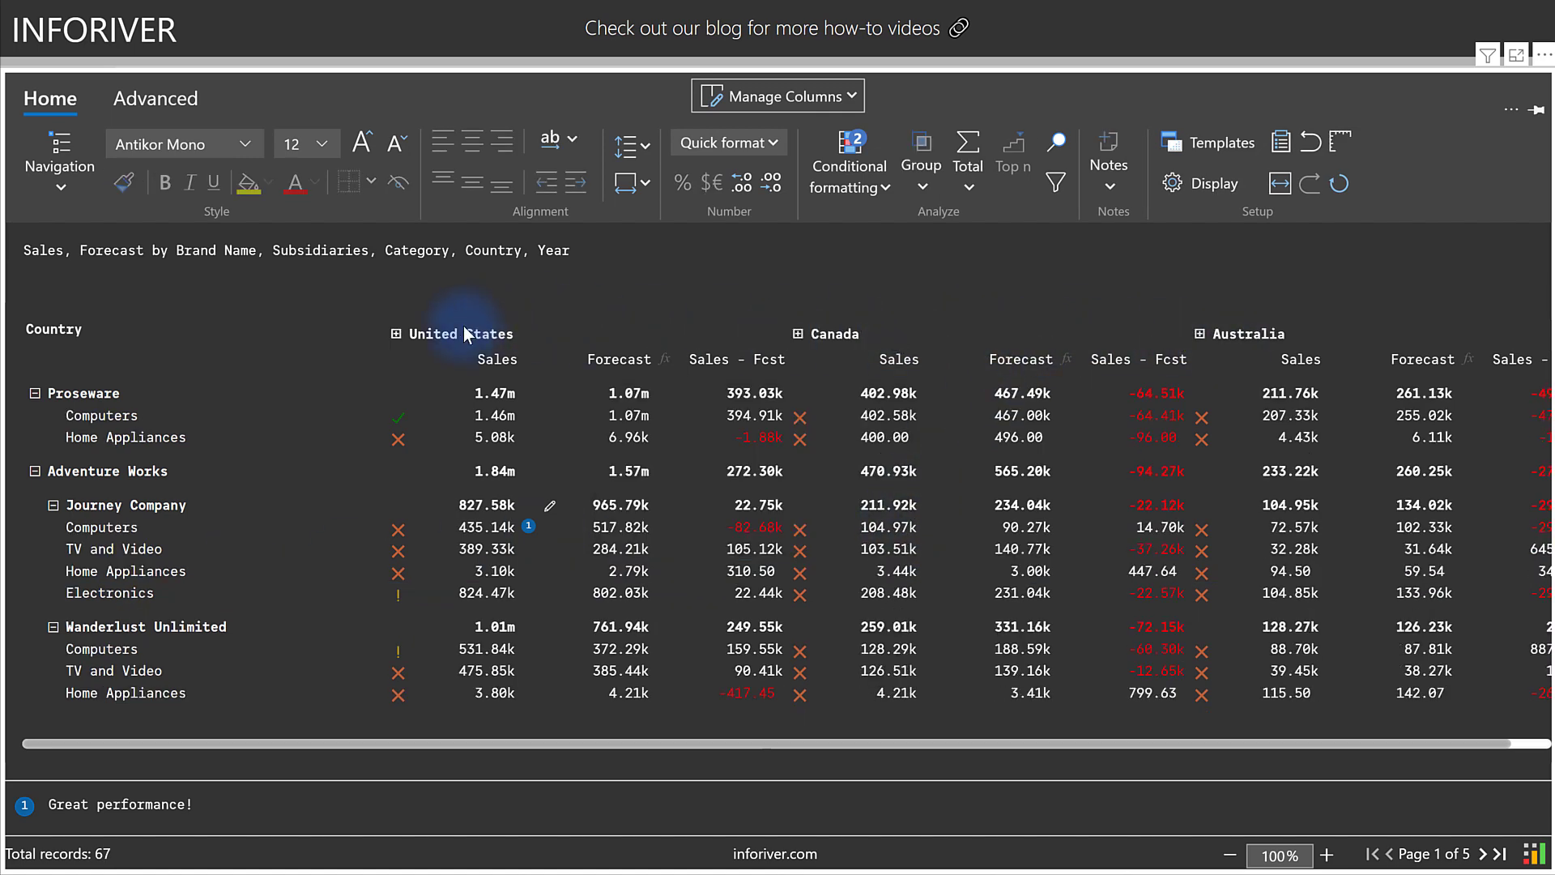
pyautogui.click(463, 325)
pyautogui.keyDown('ctrl'); pyautogui.click(898, 336); pyautogui.keyUp('ctrl')
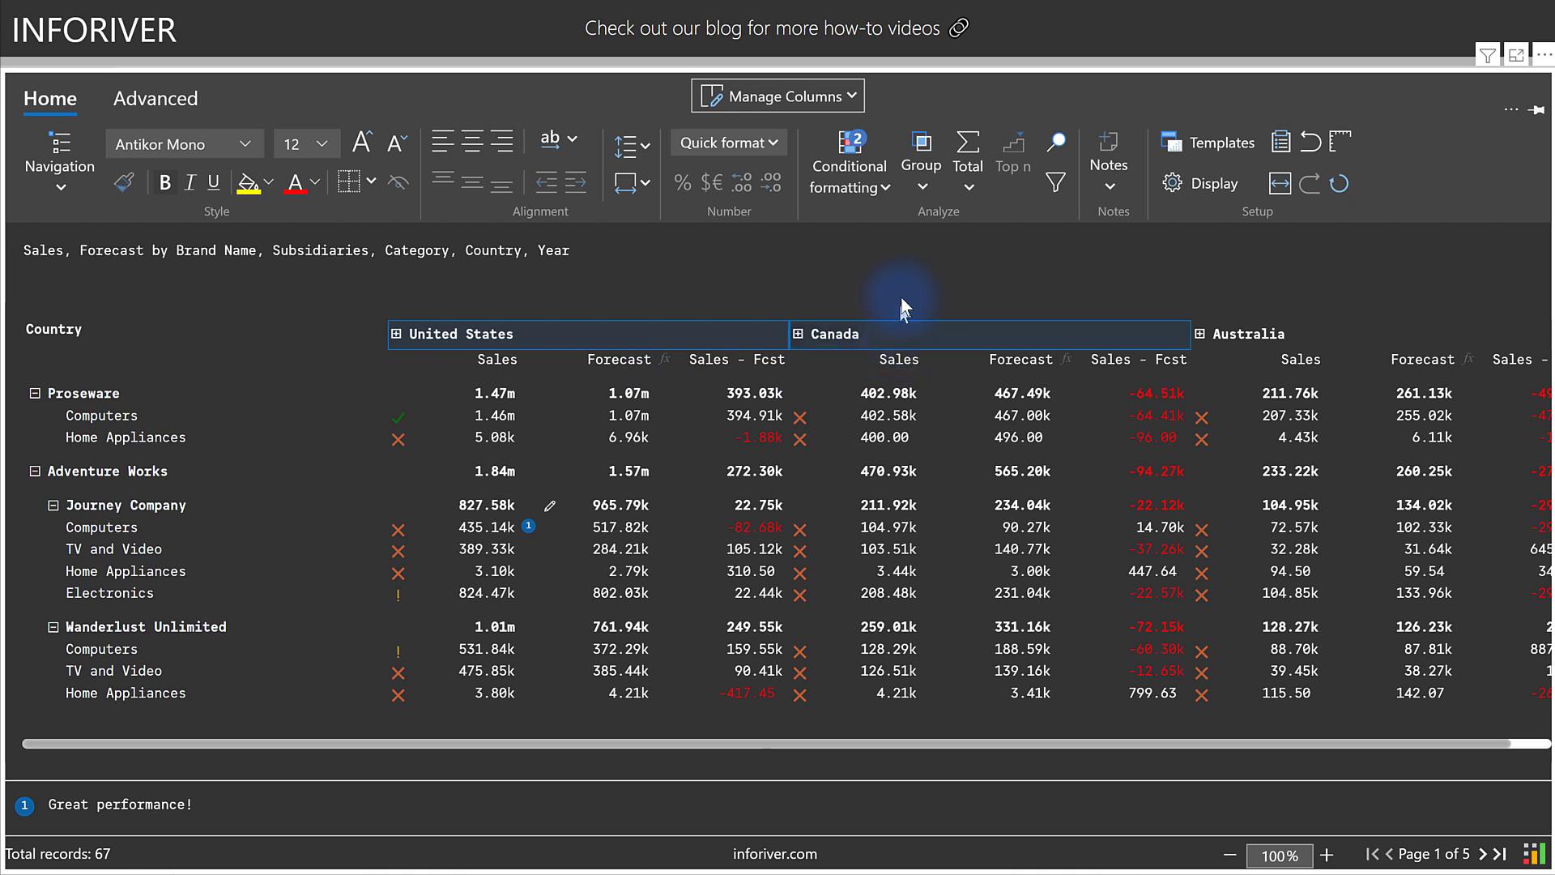
pyautogui.click(922, 175)
pyautogui.click(942, 229)
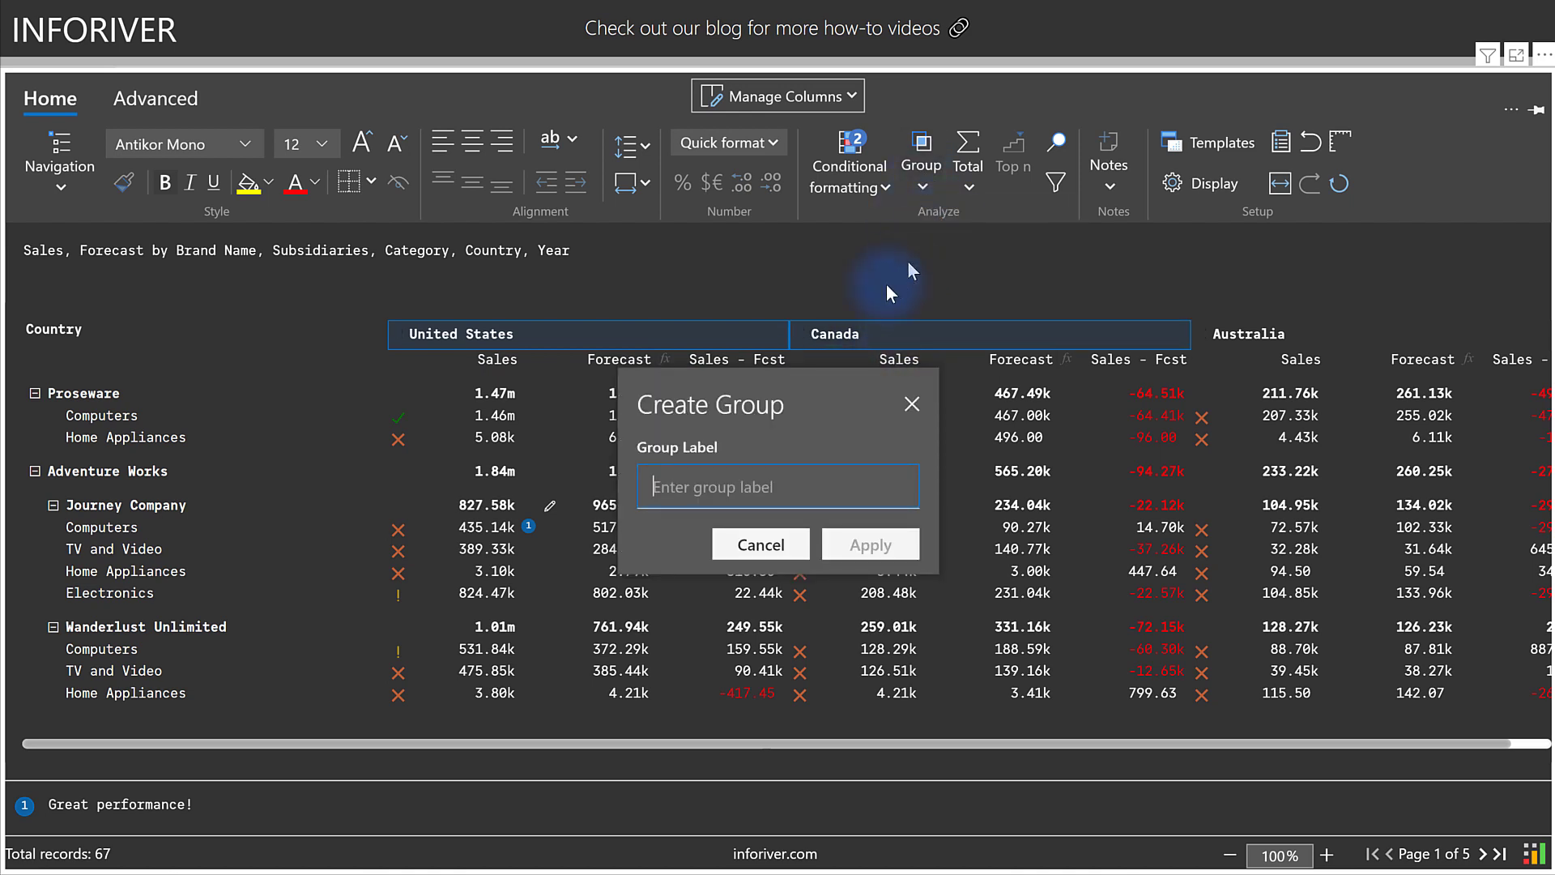
pyautogui.click(718, 486)
pyautogui.write('North America')
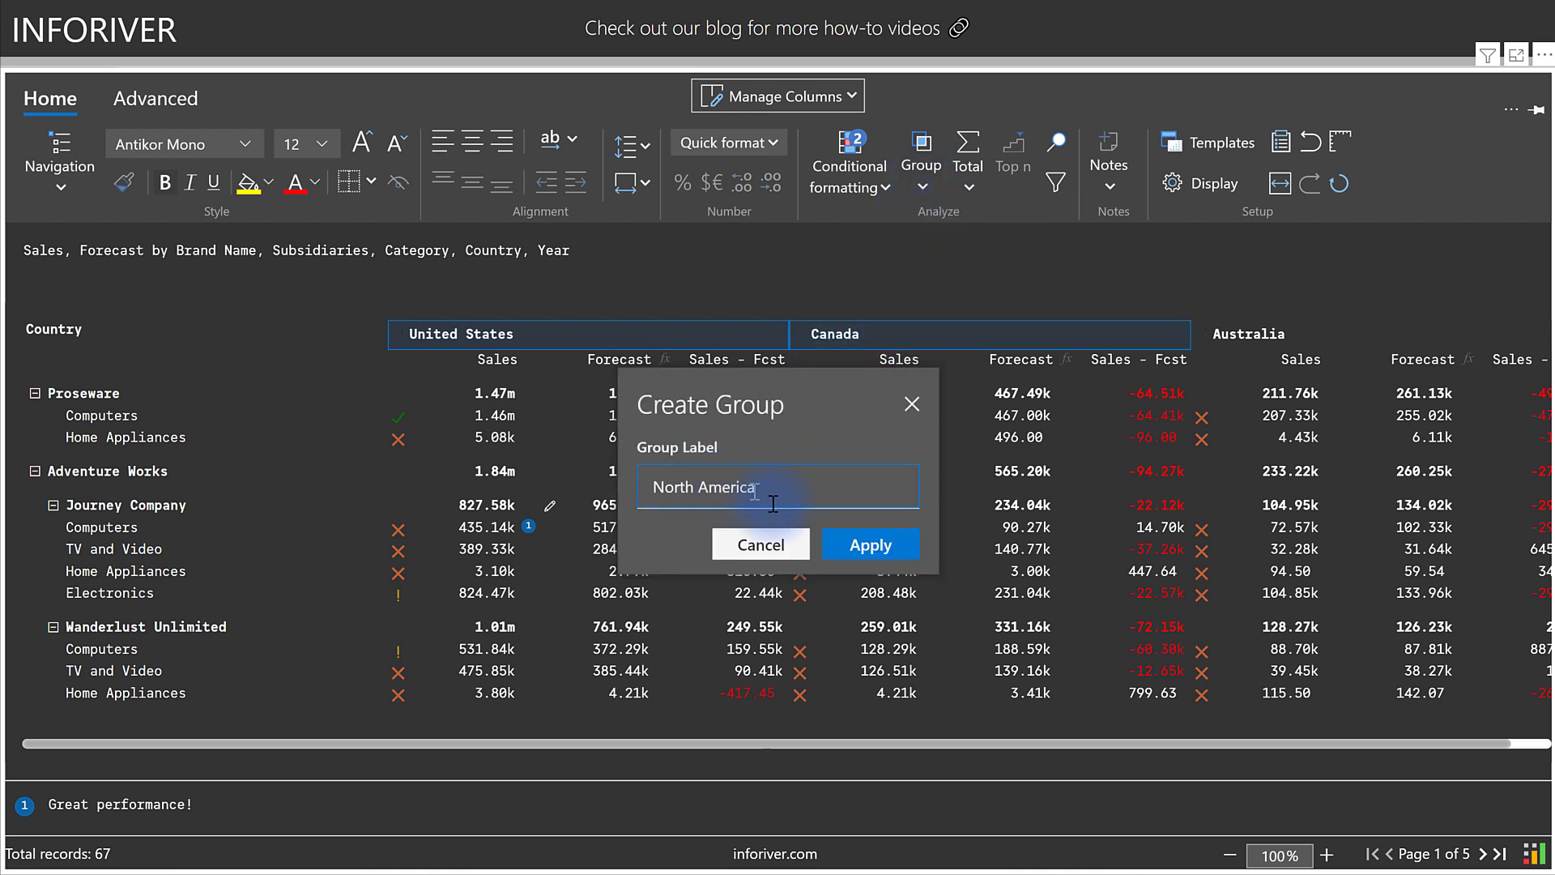
pyautogui.click(843, 544)
# Step: Center the North America column group heading and remove the group
pyautogui.click(615, 343)
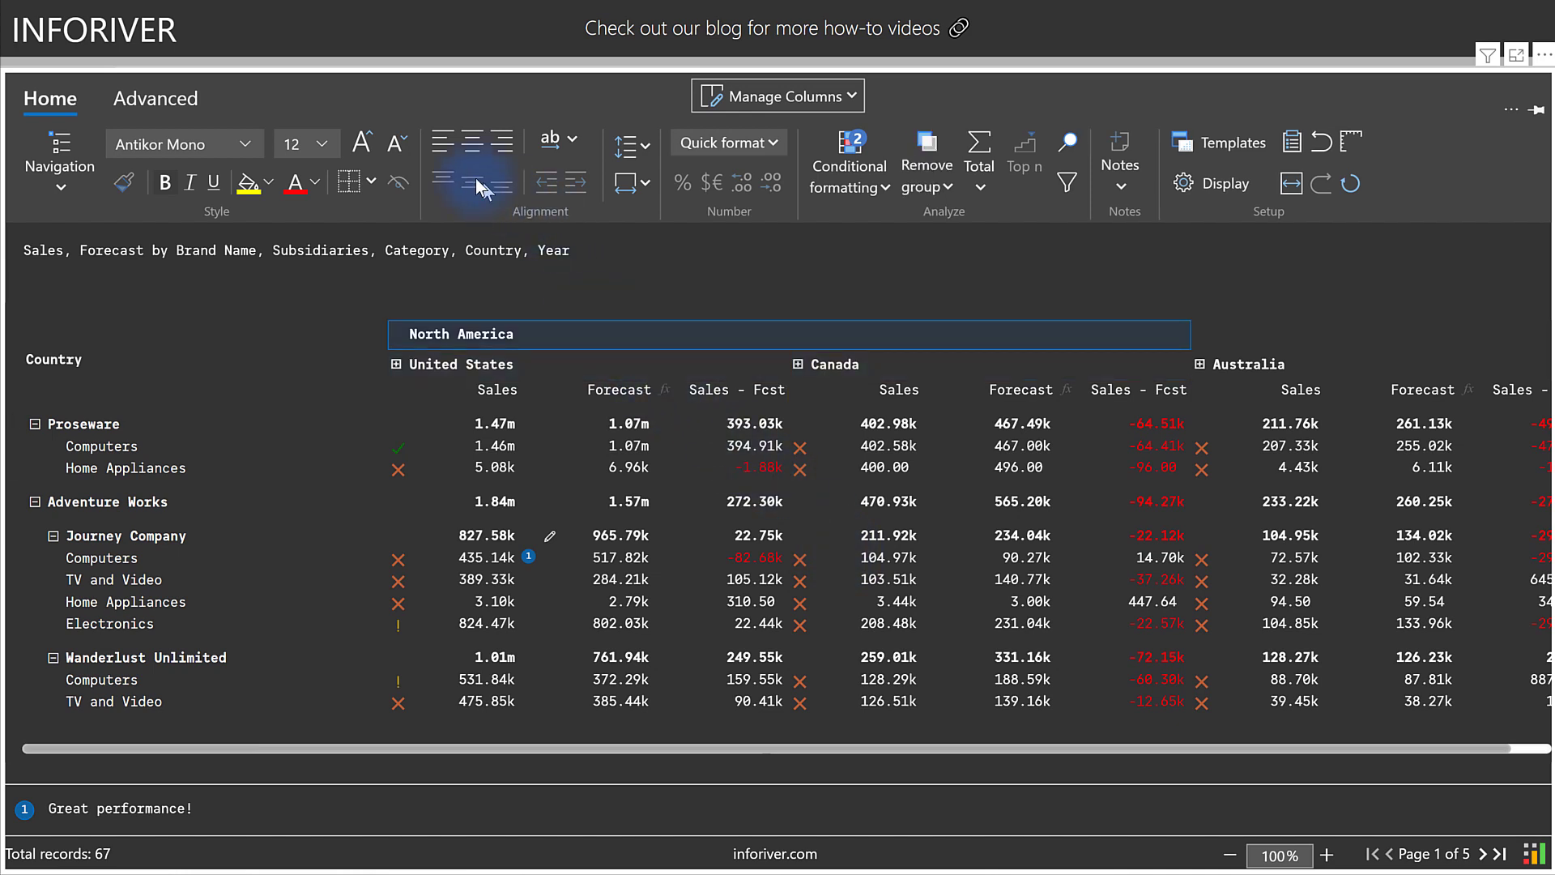
pyautogui.click(474, 152)
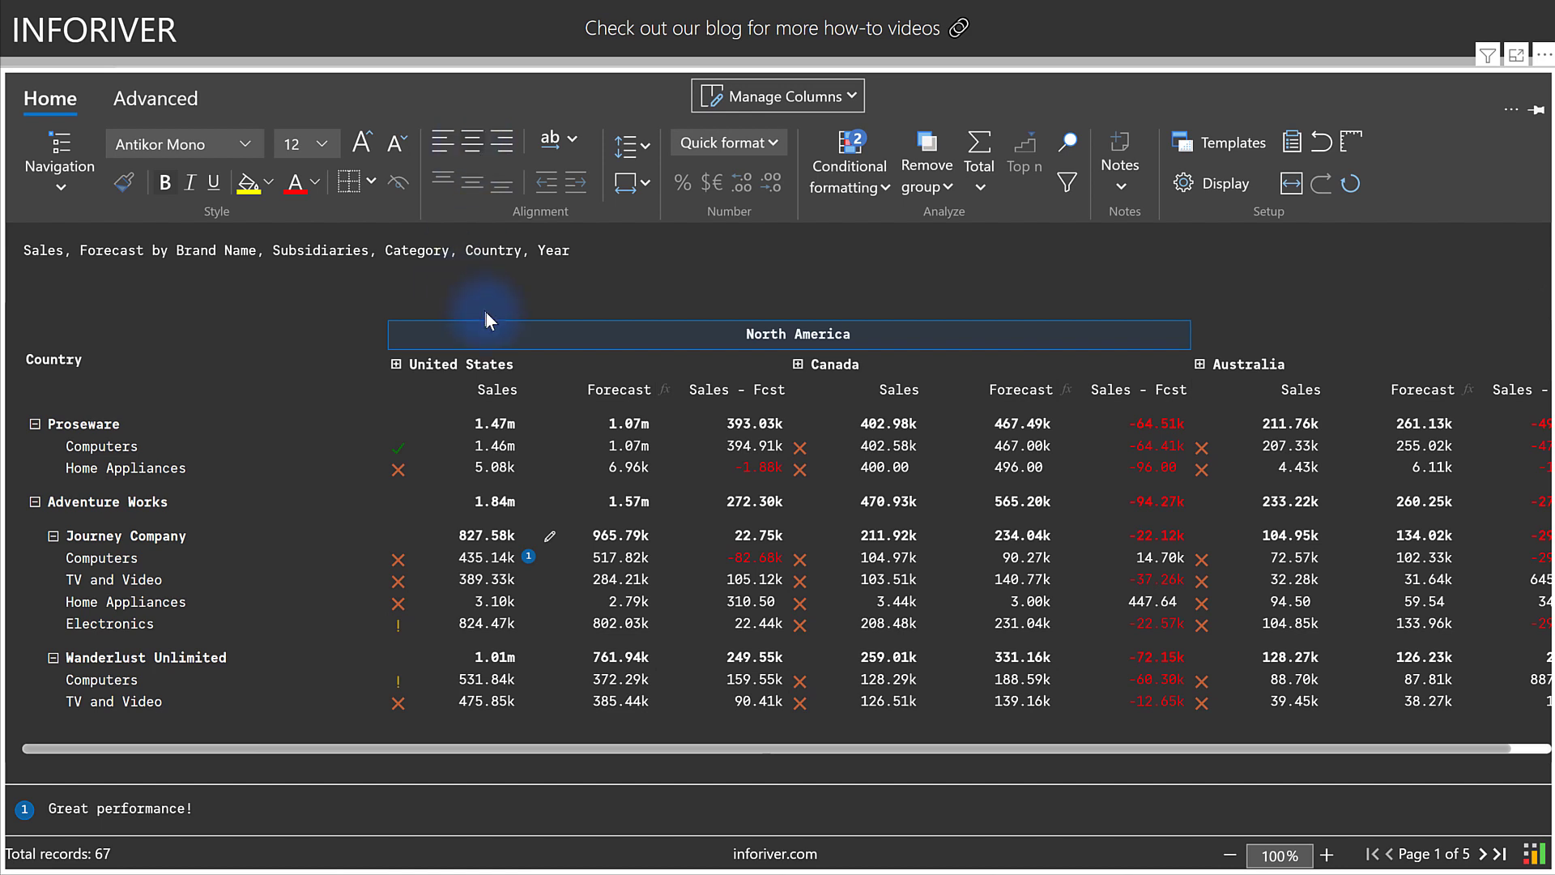
pyautogui.click(928, 171)
pyautogui.click(947, 214)
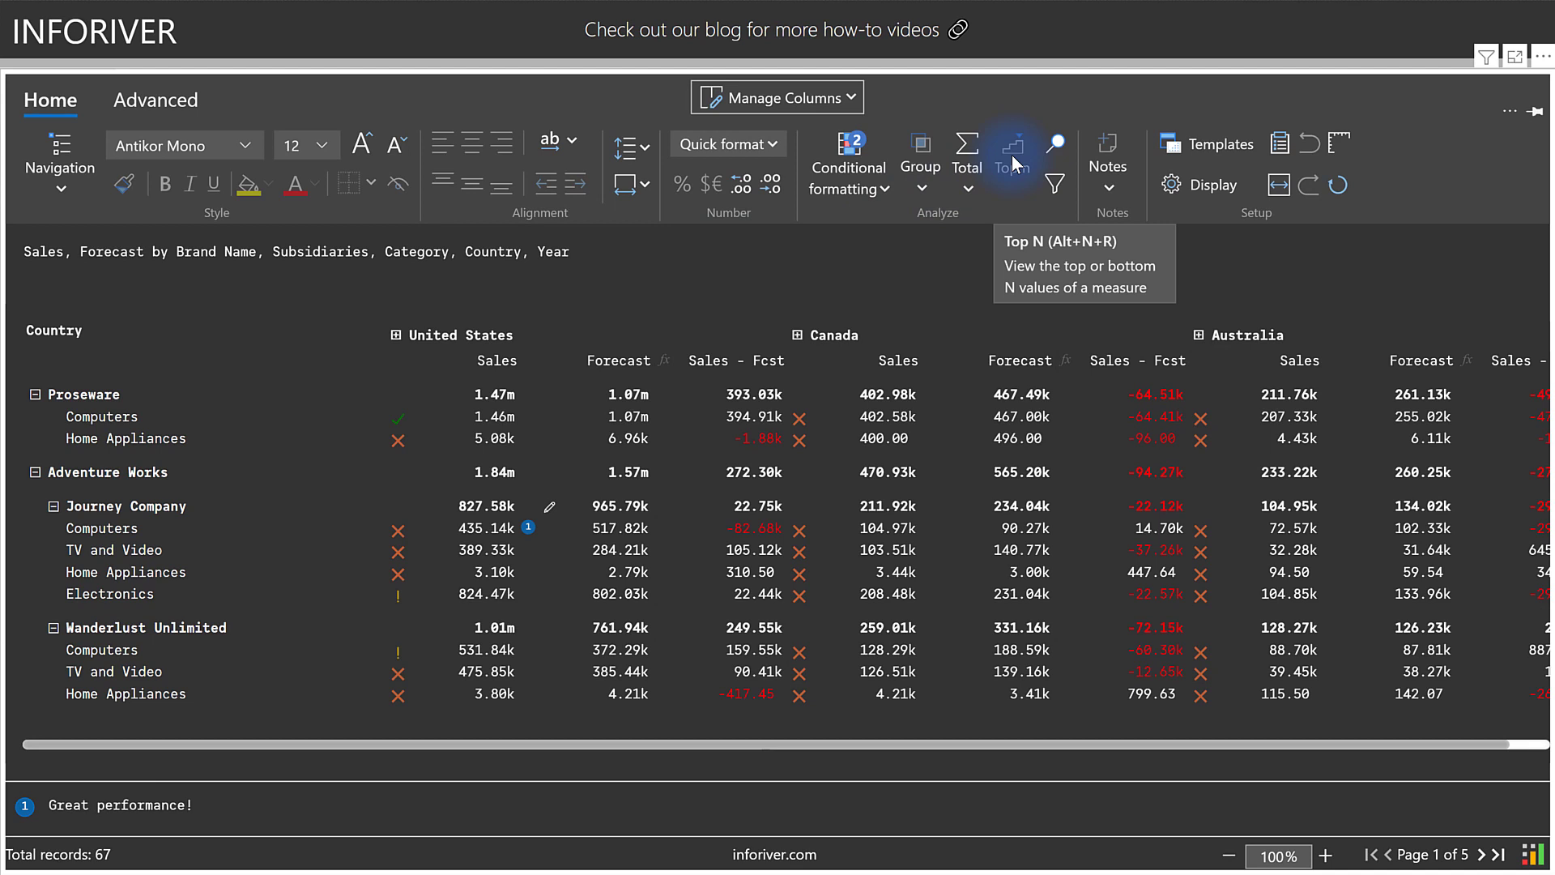
# Step: Apply a Top N rule on United States Sales showing the top 3 categories by value, with the rest shown as "Others"
pyautogui.click(501, 359)
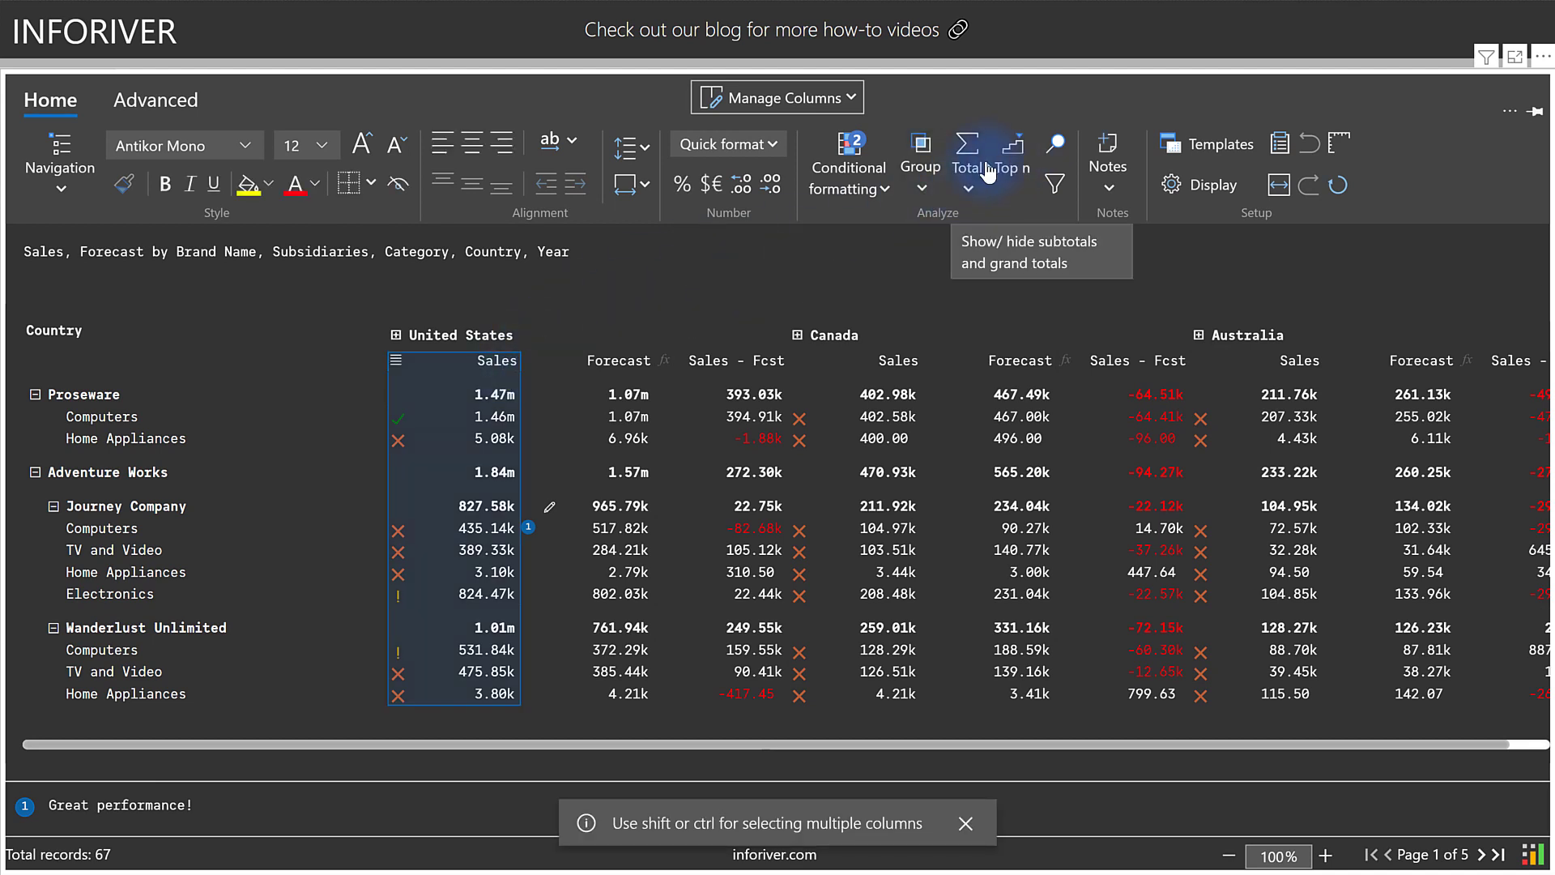
pyautogui.click(1005, 154)
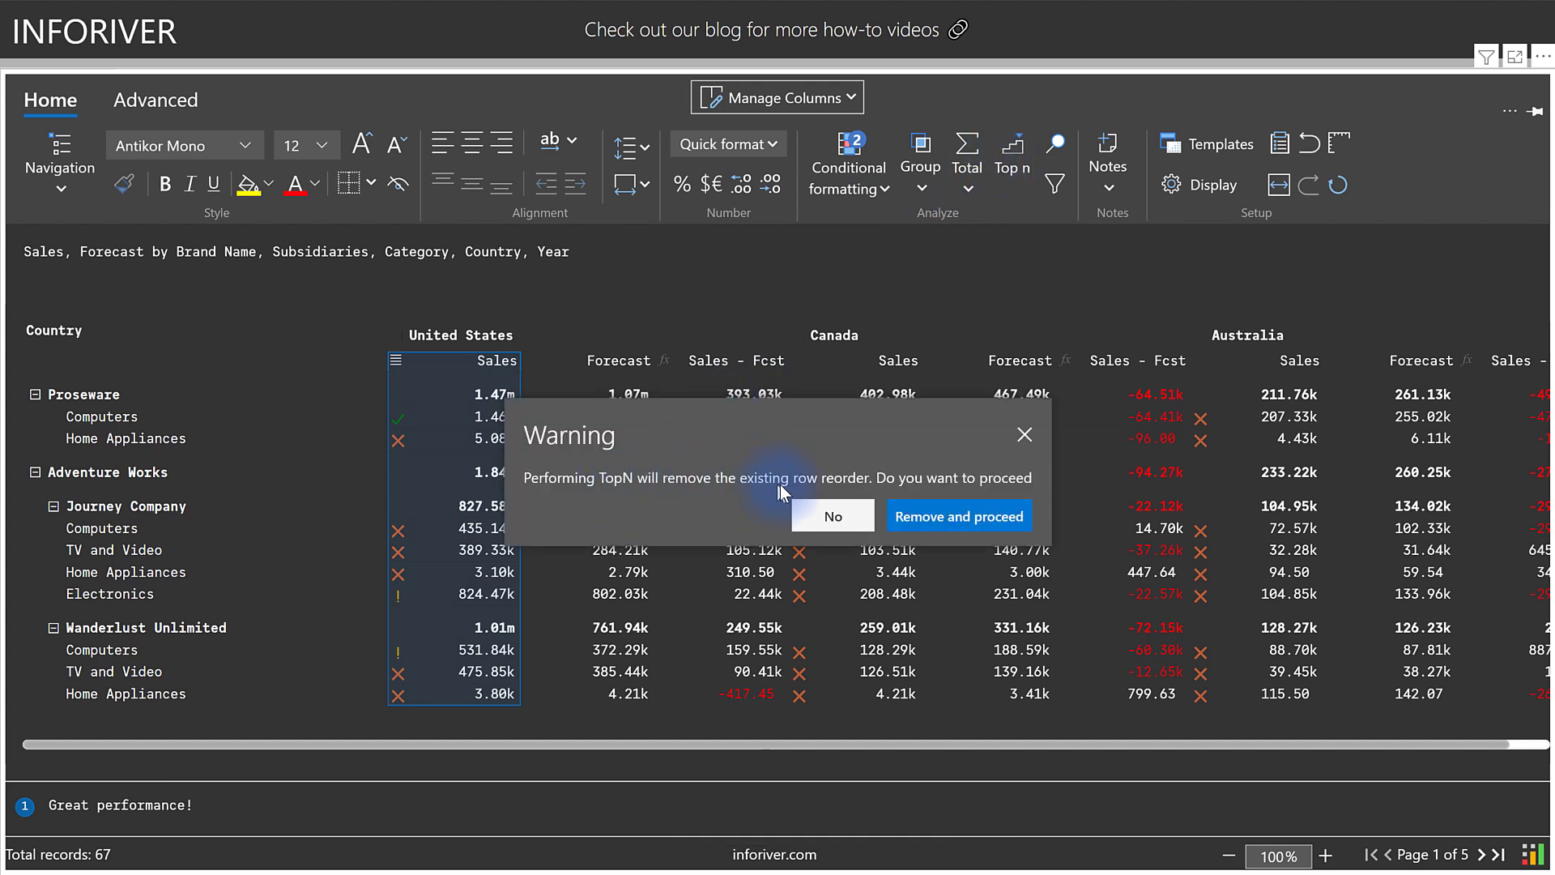
pyautogui.click(914, 518)
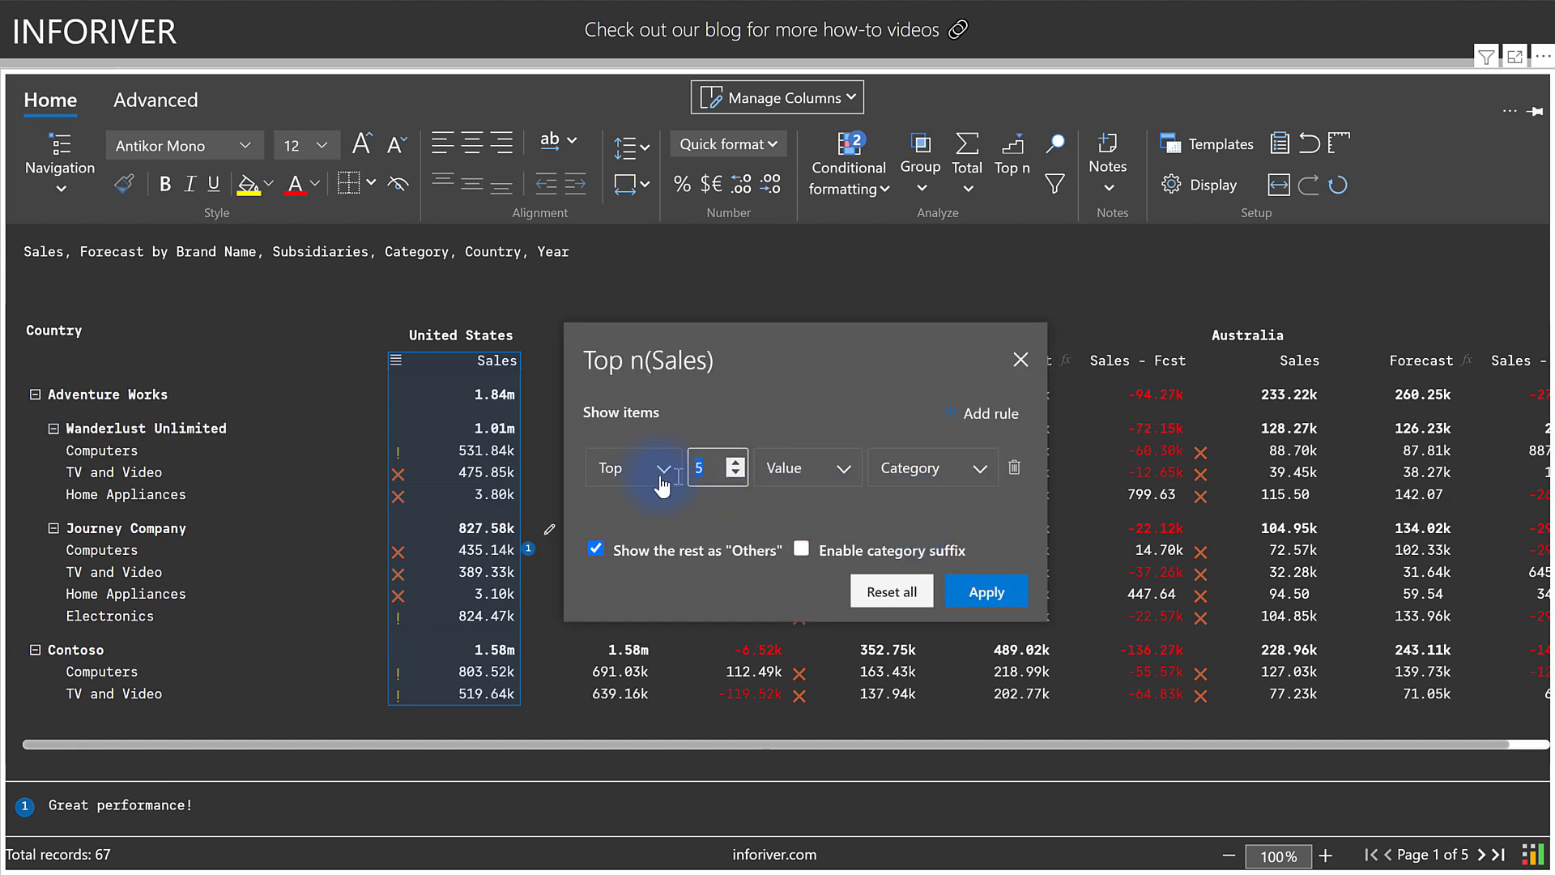
pyautogui.write('3')
pyautogui.click(646, 552)
pyautogui.click(972, 593)
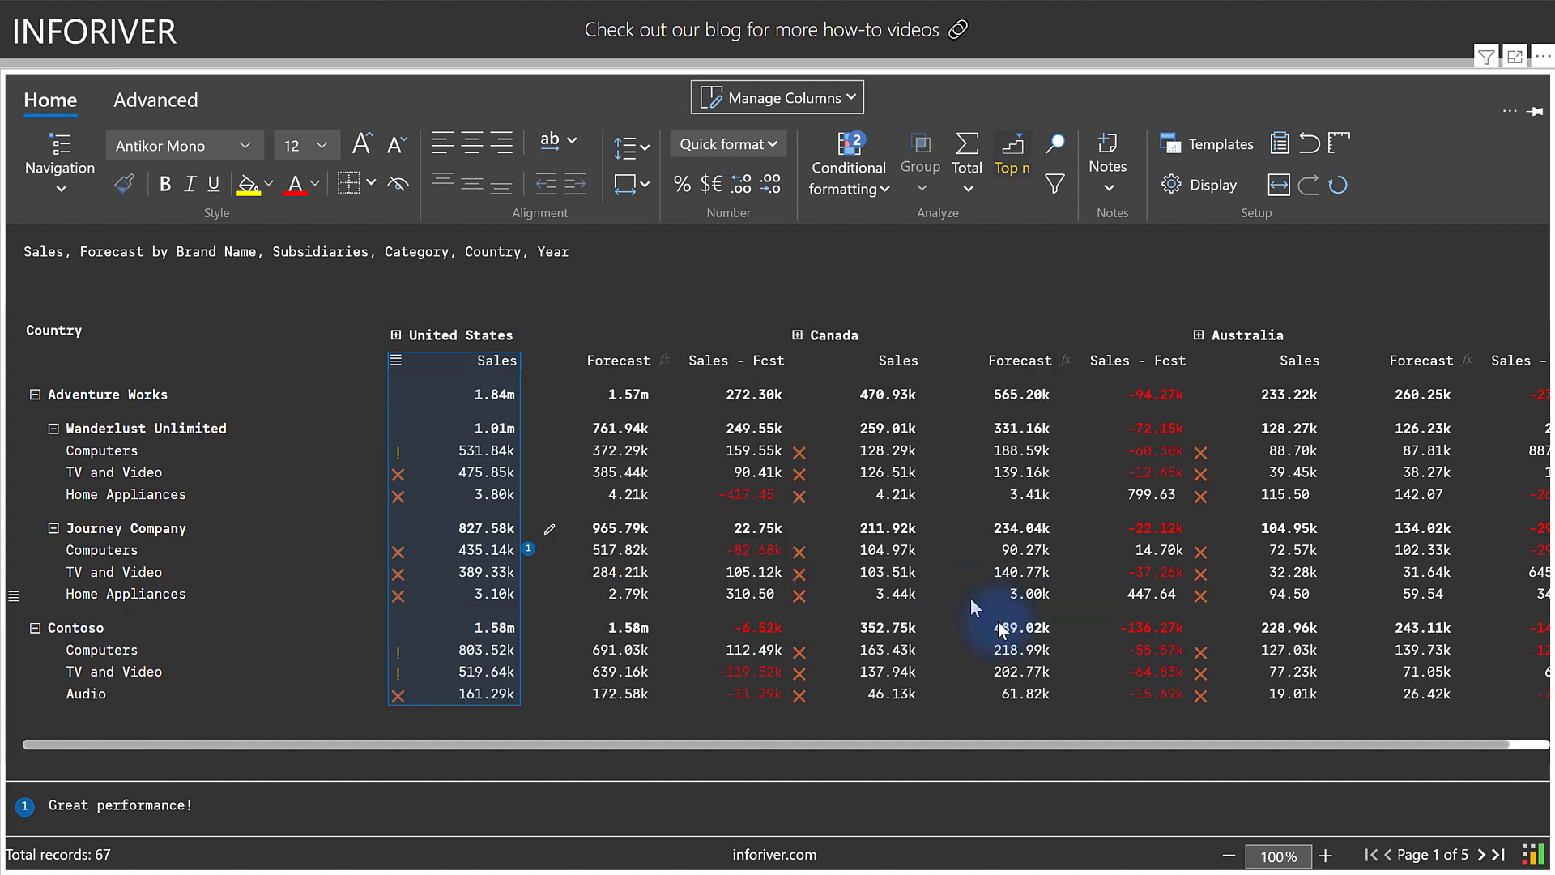
# Step: Inspect the ranked rows at 90% zoom, restore 100% and remove the Top N rule
pyautogui.click(1229, 855)
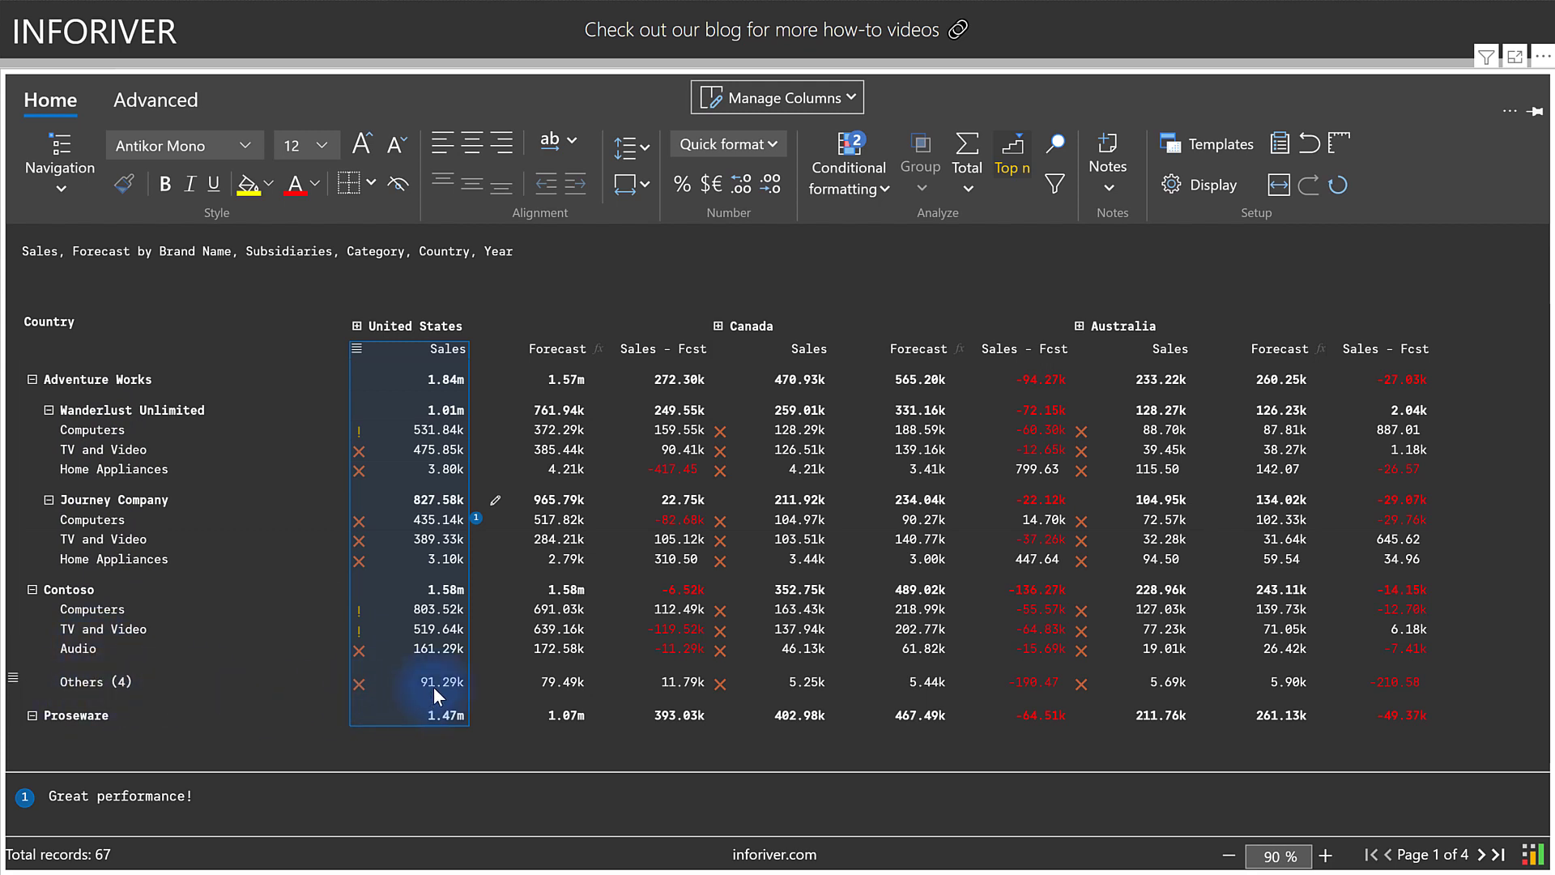
pyautogui.click(1325, 855)
pyautogui.click(1013, 154)
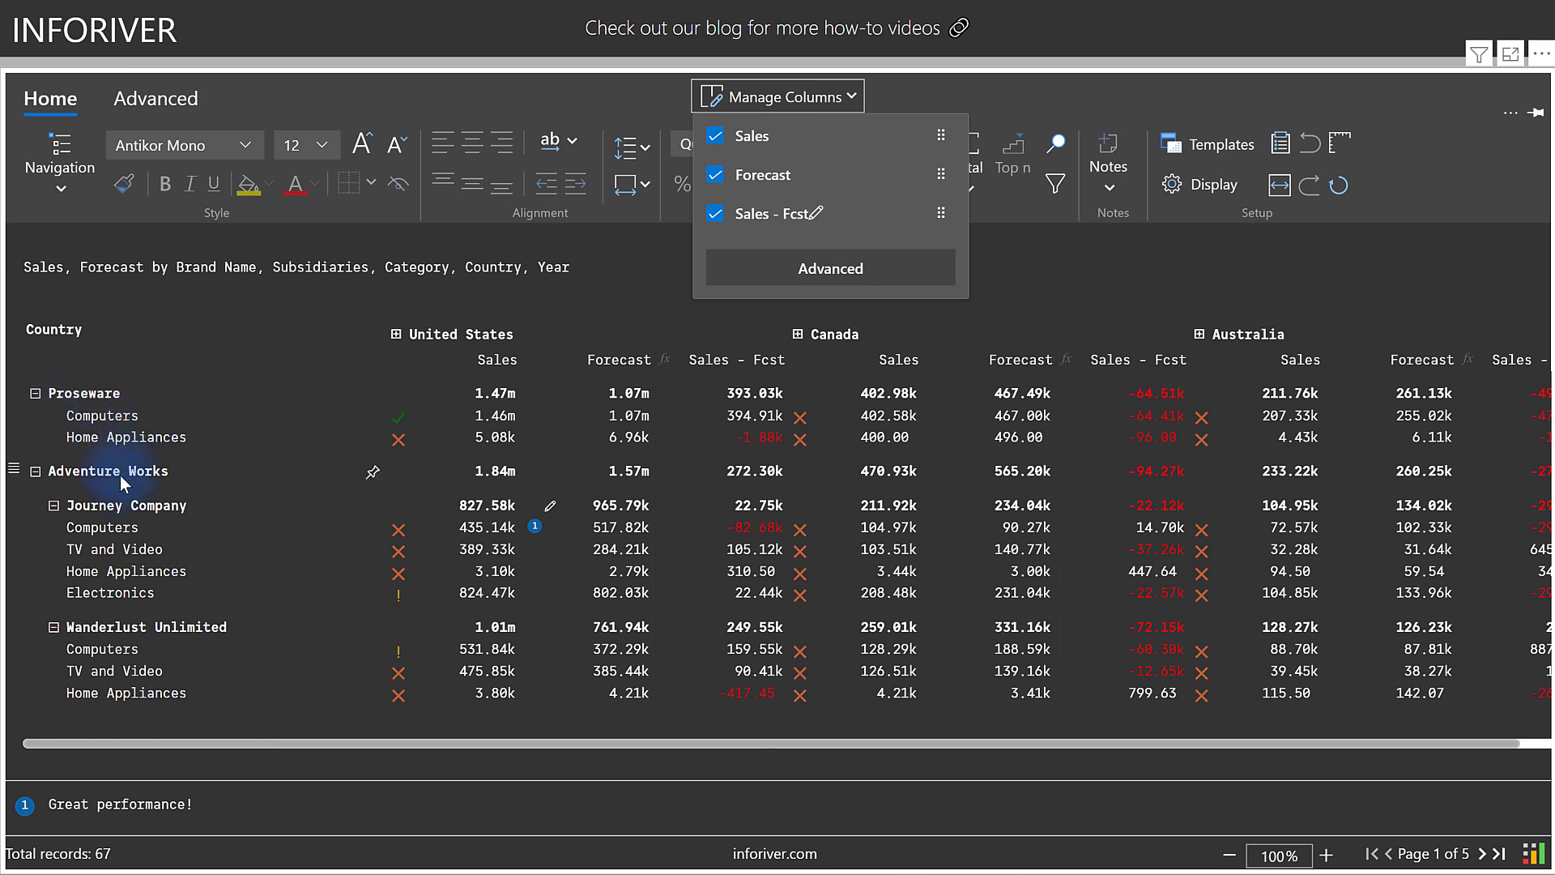
# Step: In the hierarchy display settings, turn Ragged Hierarchy off and on again, and view the Hide Blanks options
pyautogui.click(1187, 185)
pyautogui.click(1188, 186)
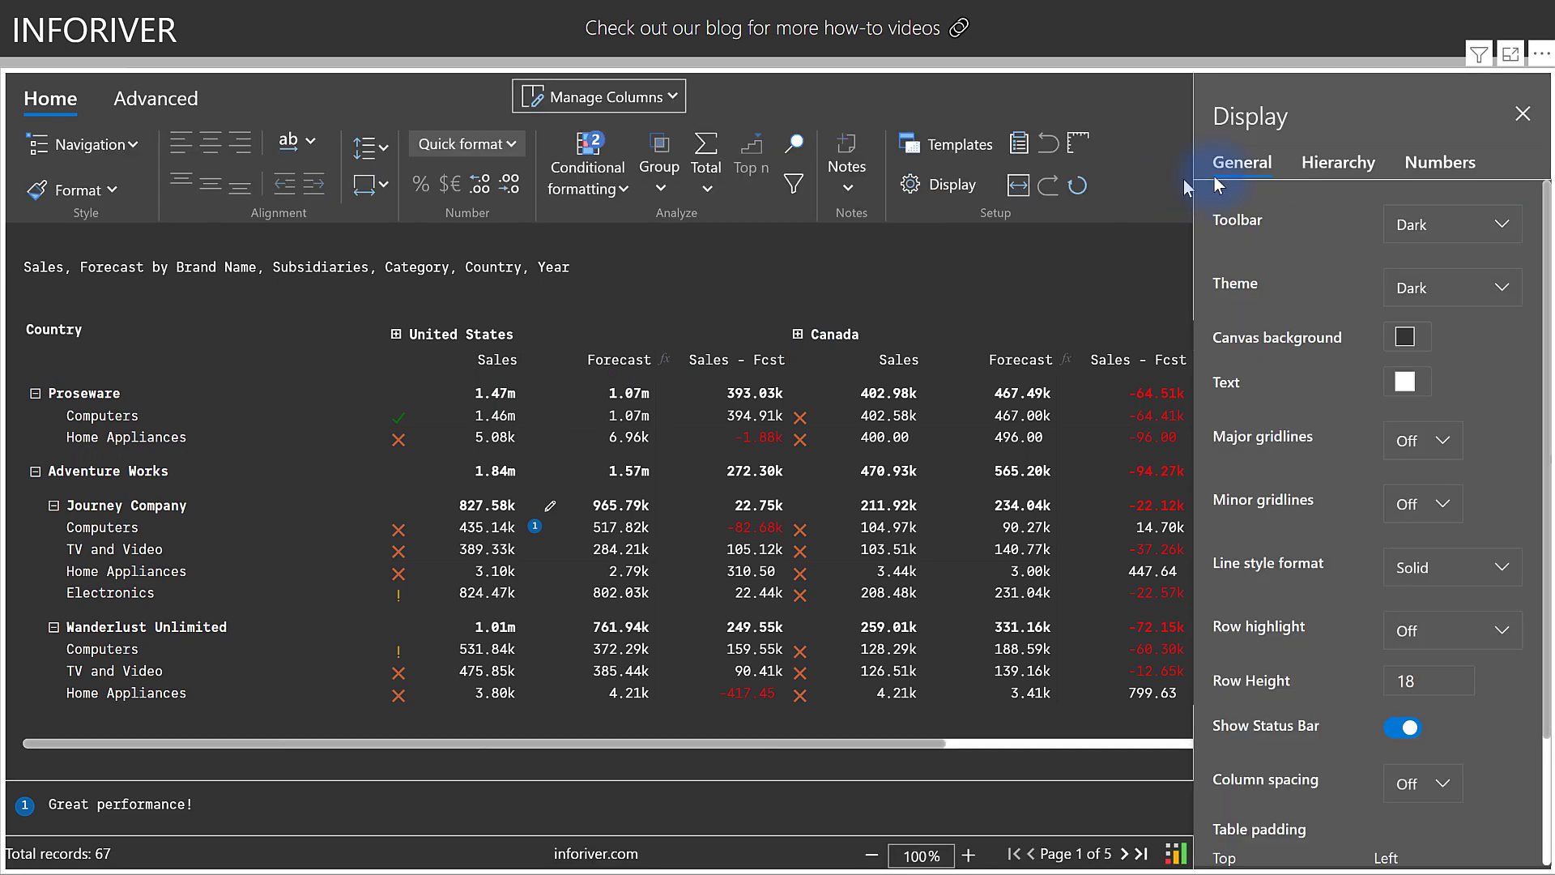
pyautogui.click(1342, 165)
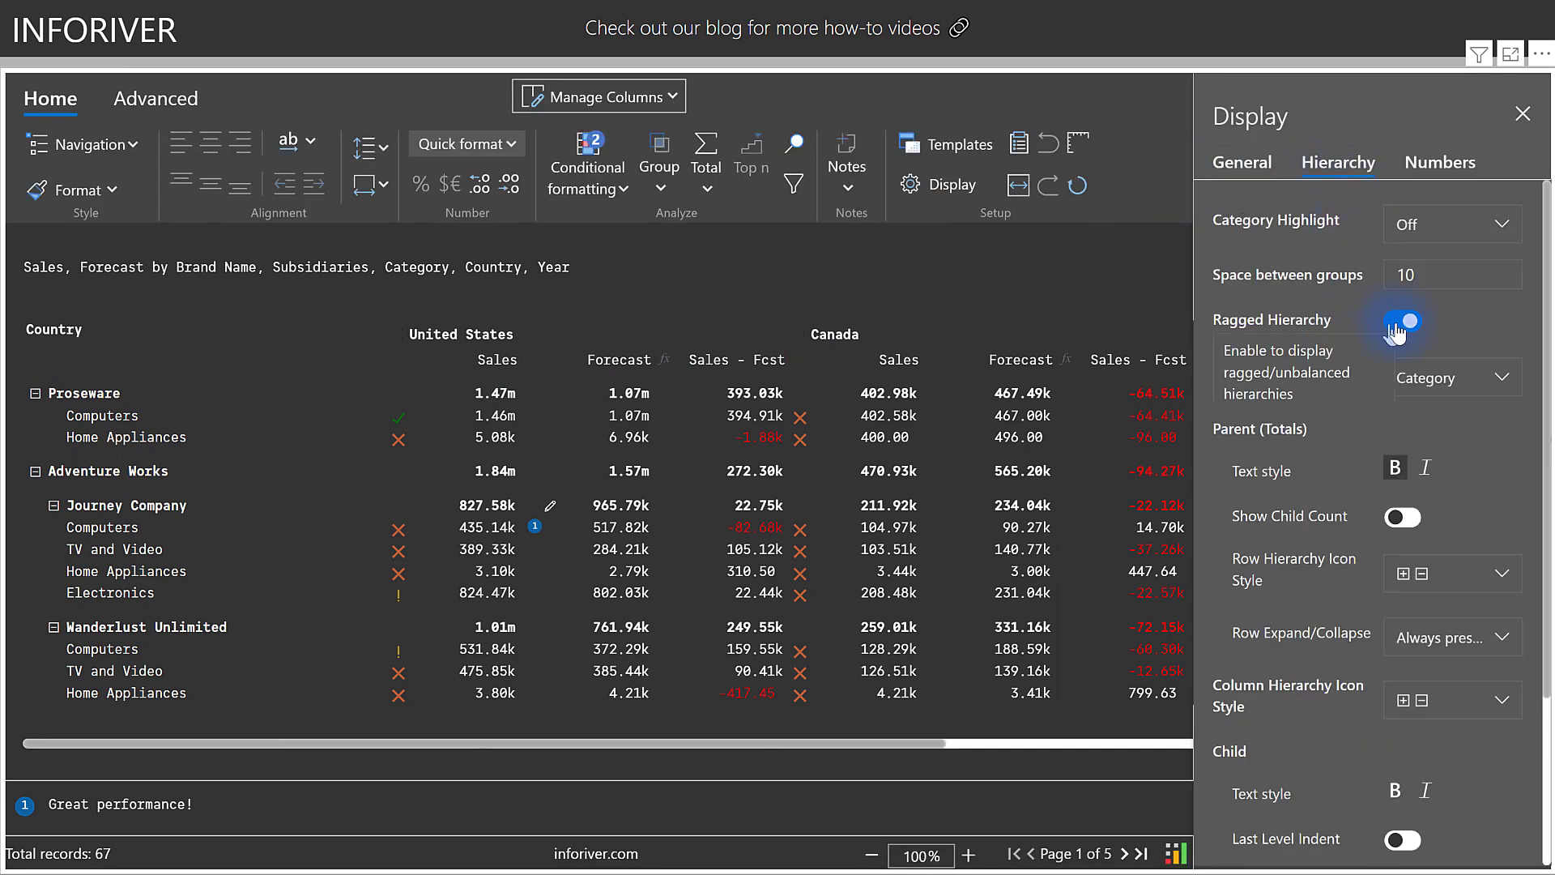
pyautogui.click(1404, 324)
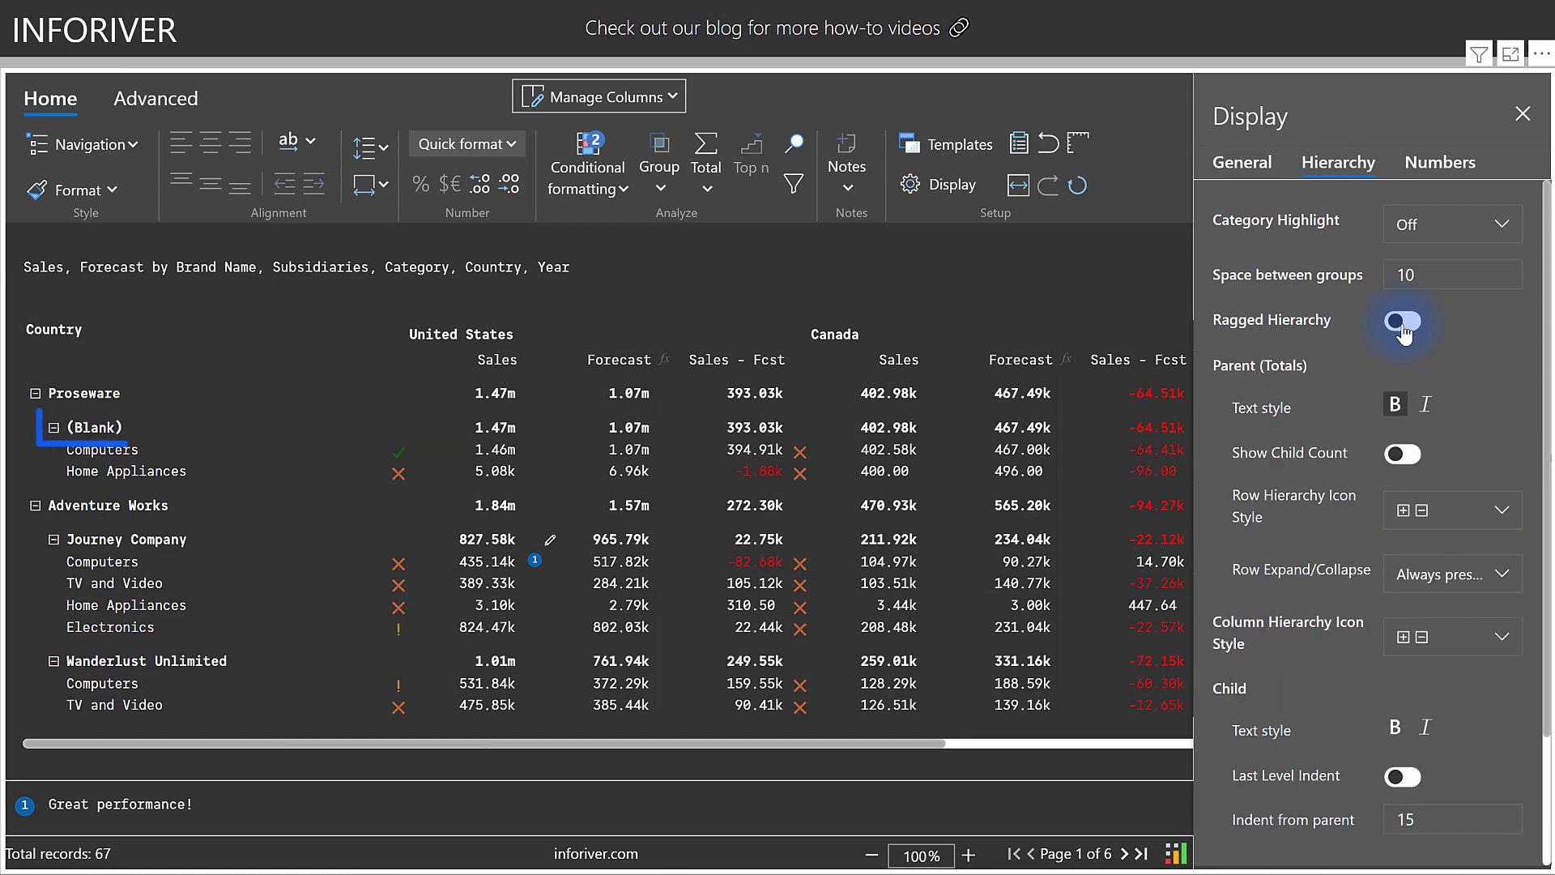
pyautogui.click(1404, 324)
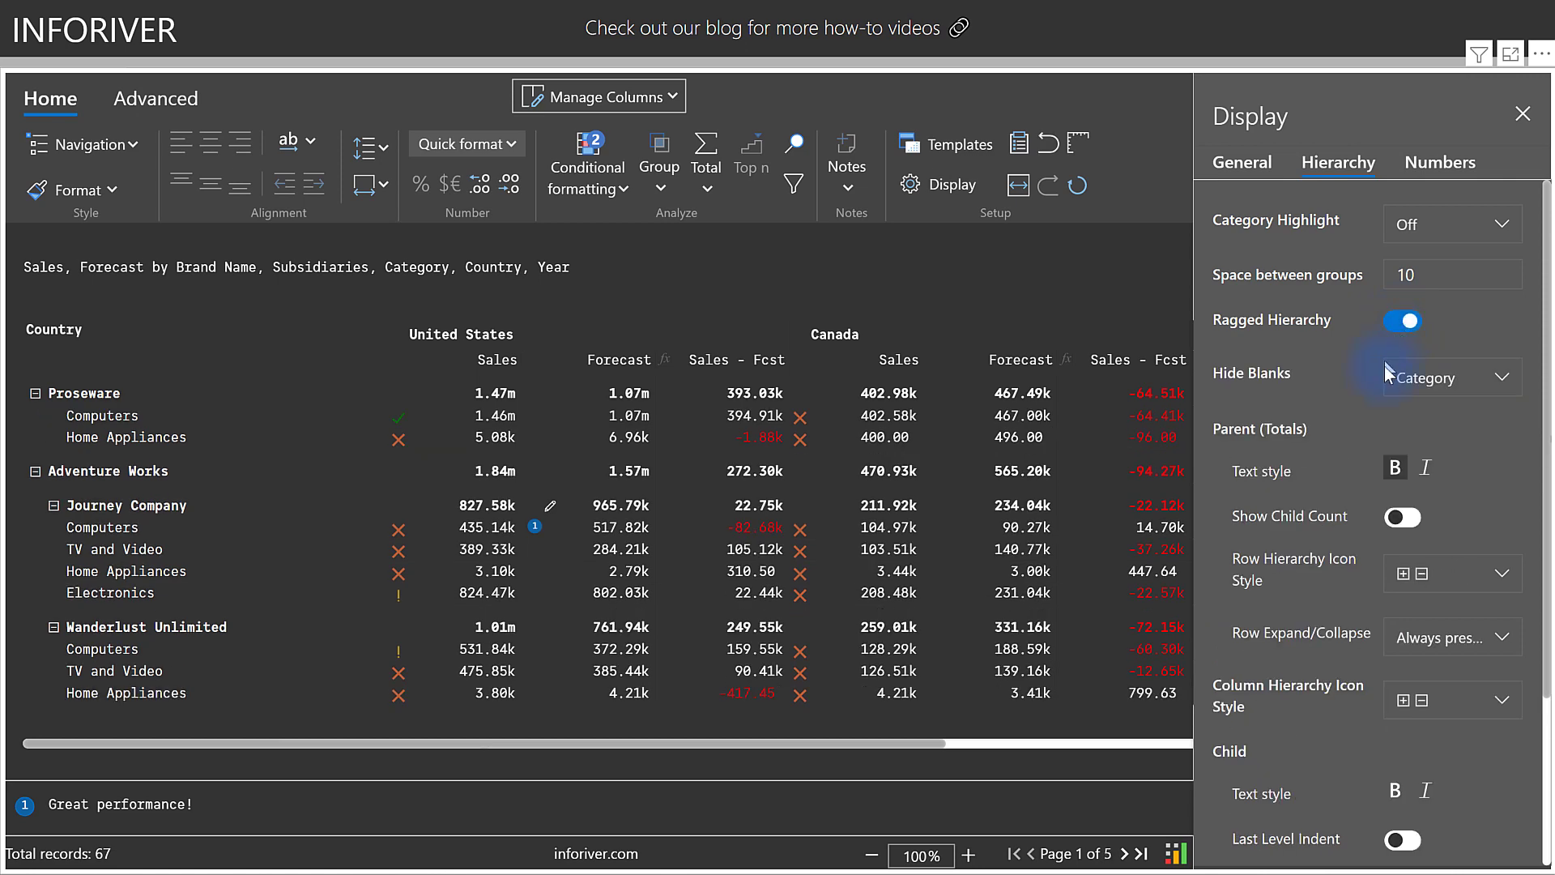
pyautogui.click(1430, 379)
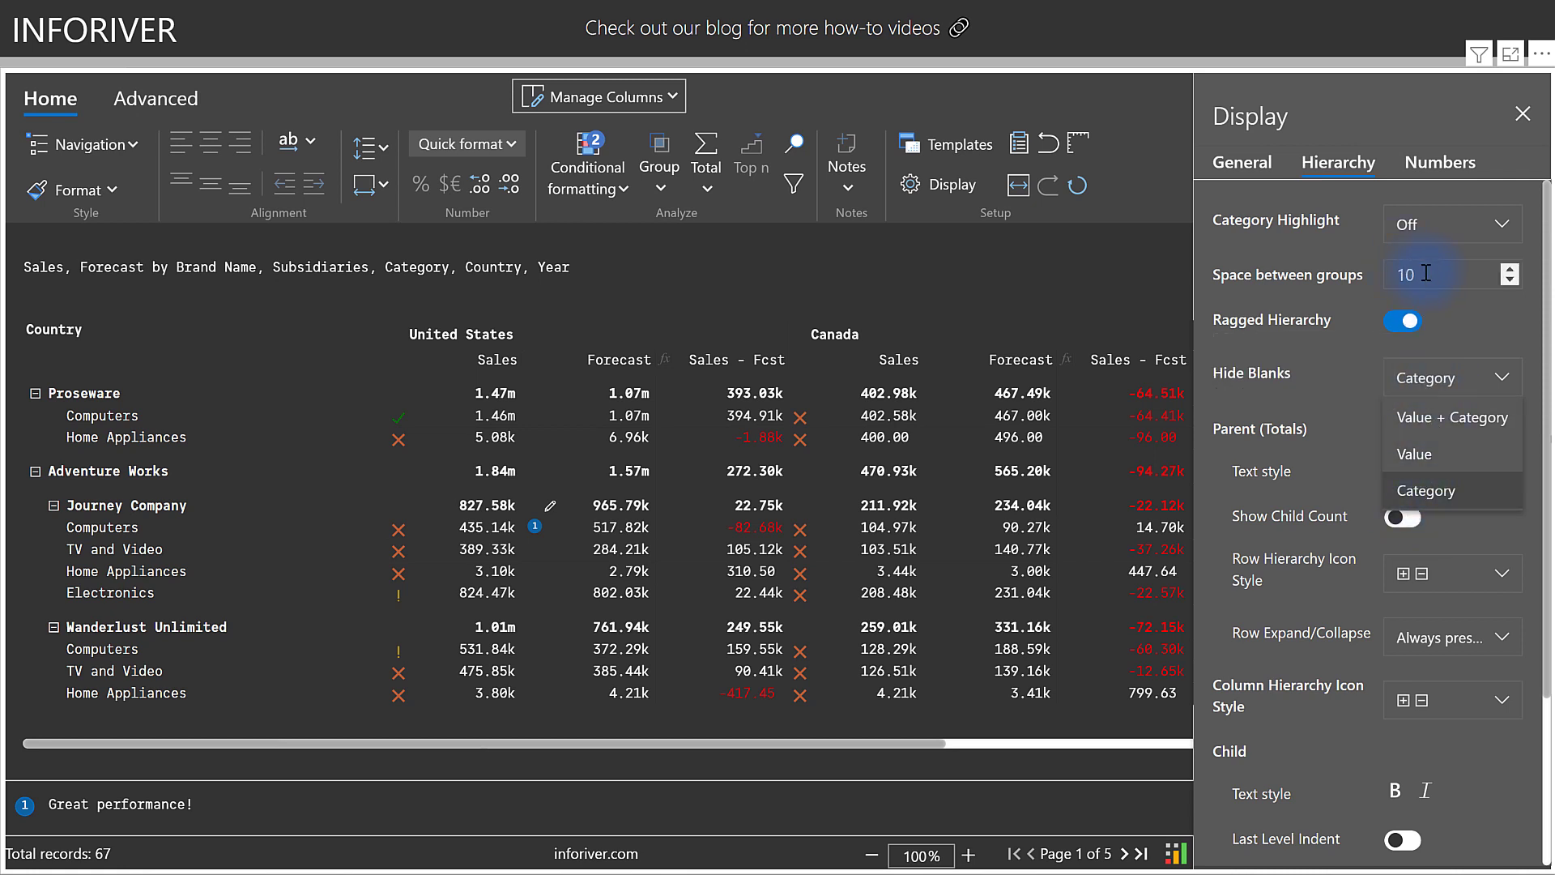
# Step: Set the space between groups to 20, review the number display options and close the display settings
pyautogui.moveTo(1423, 272); pyautogui.dragTo(1324, 305)
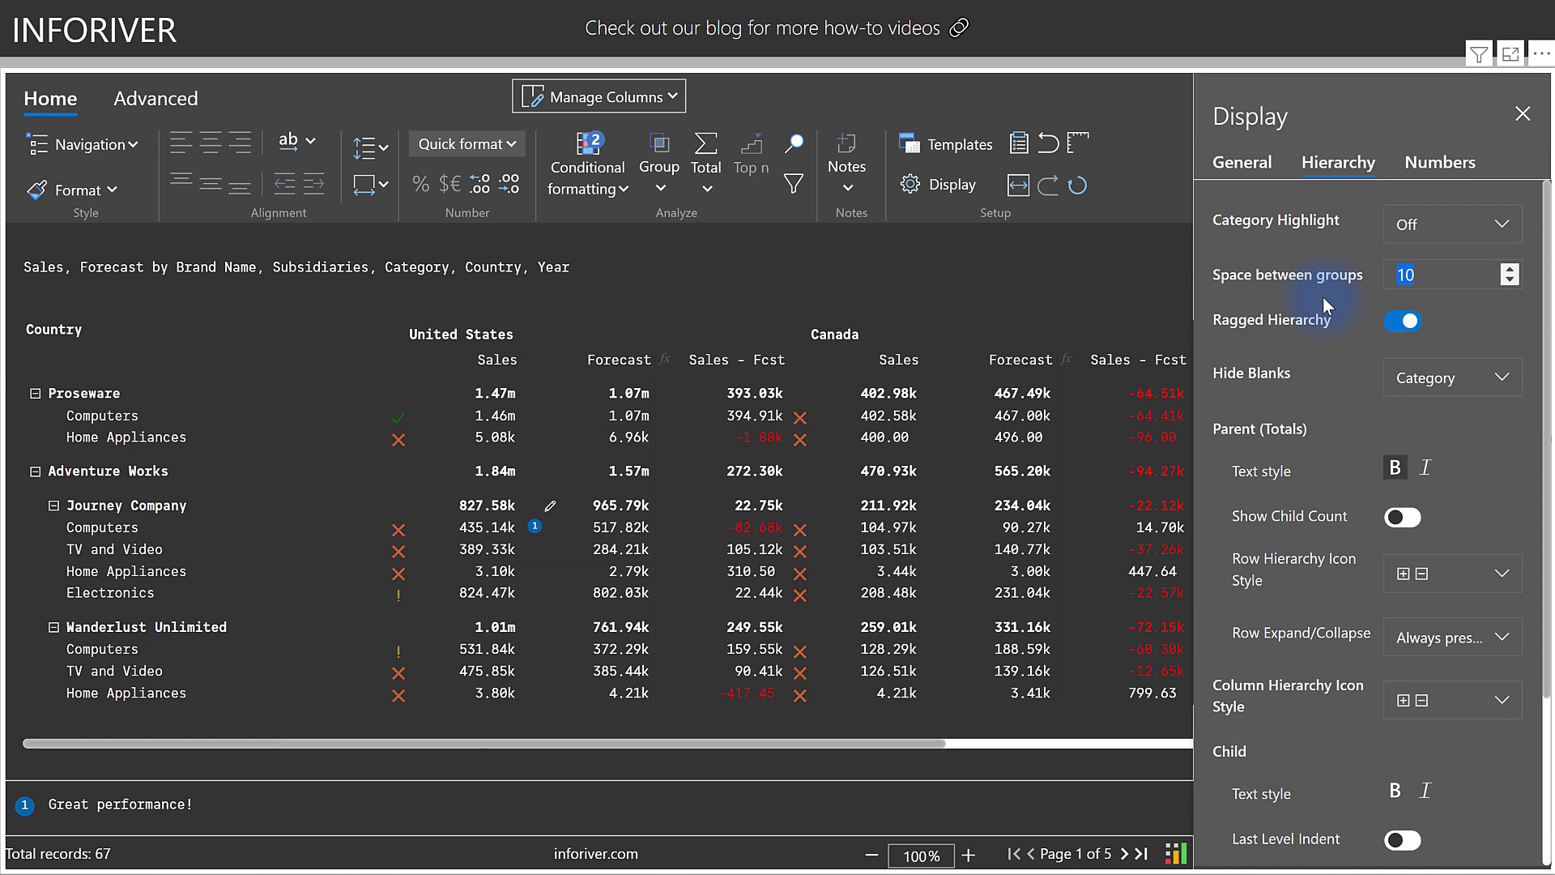
pyautogui.write('20')
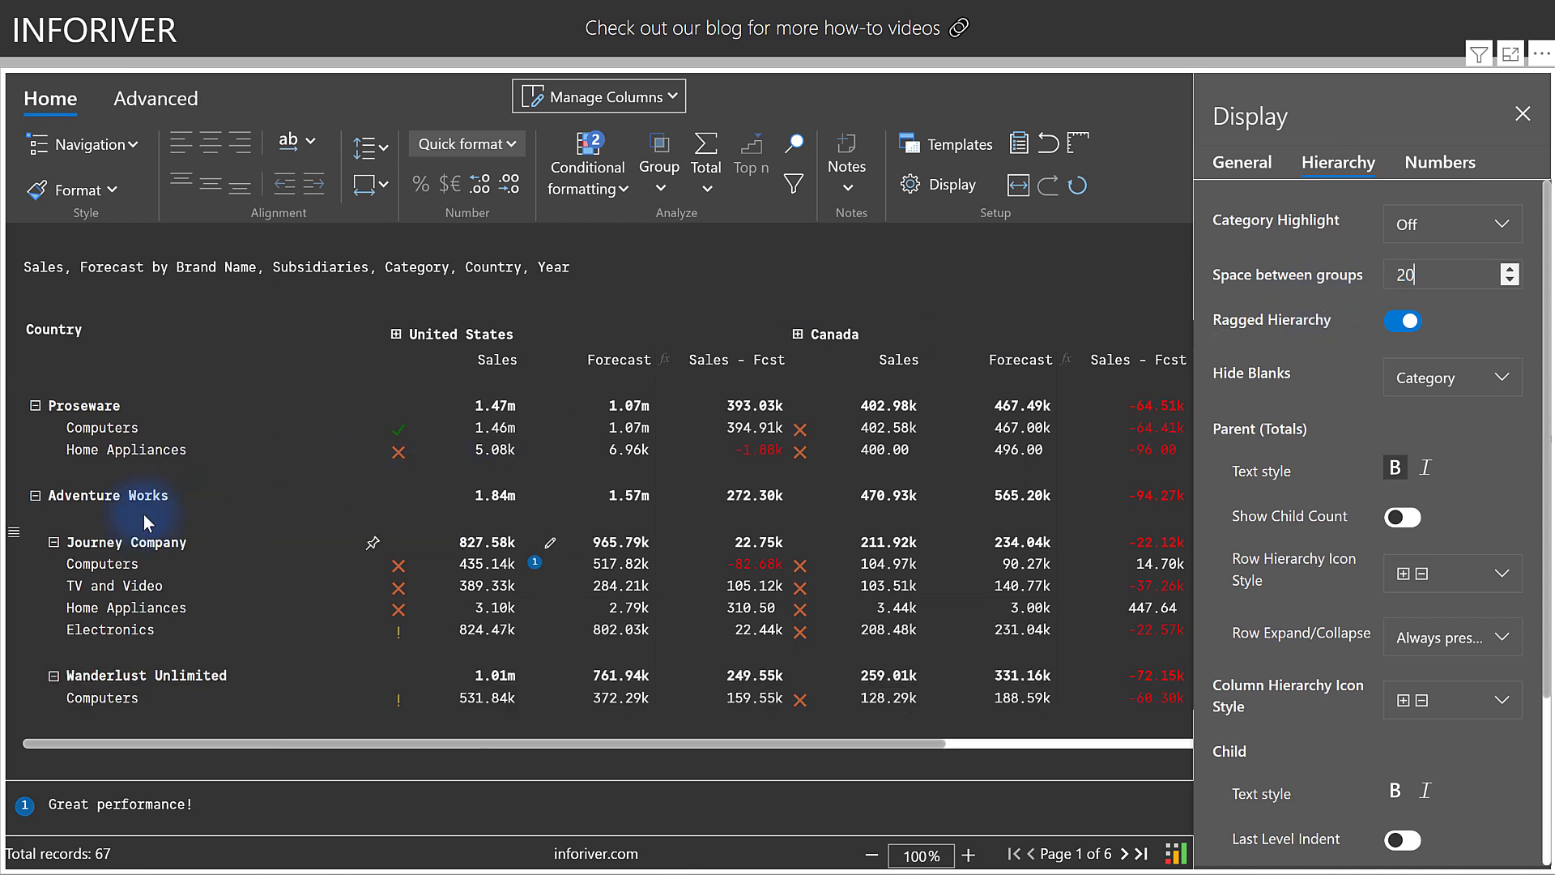
pyautogui.click(1239, 162)
pyautogui.click(1335, 163)
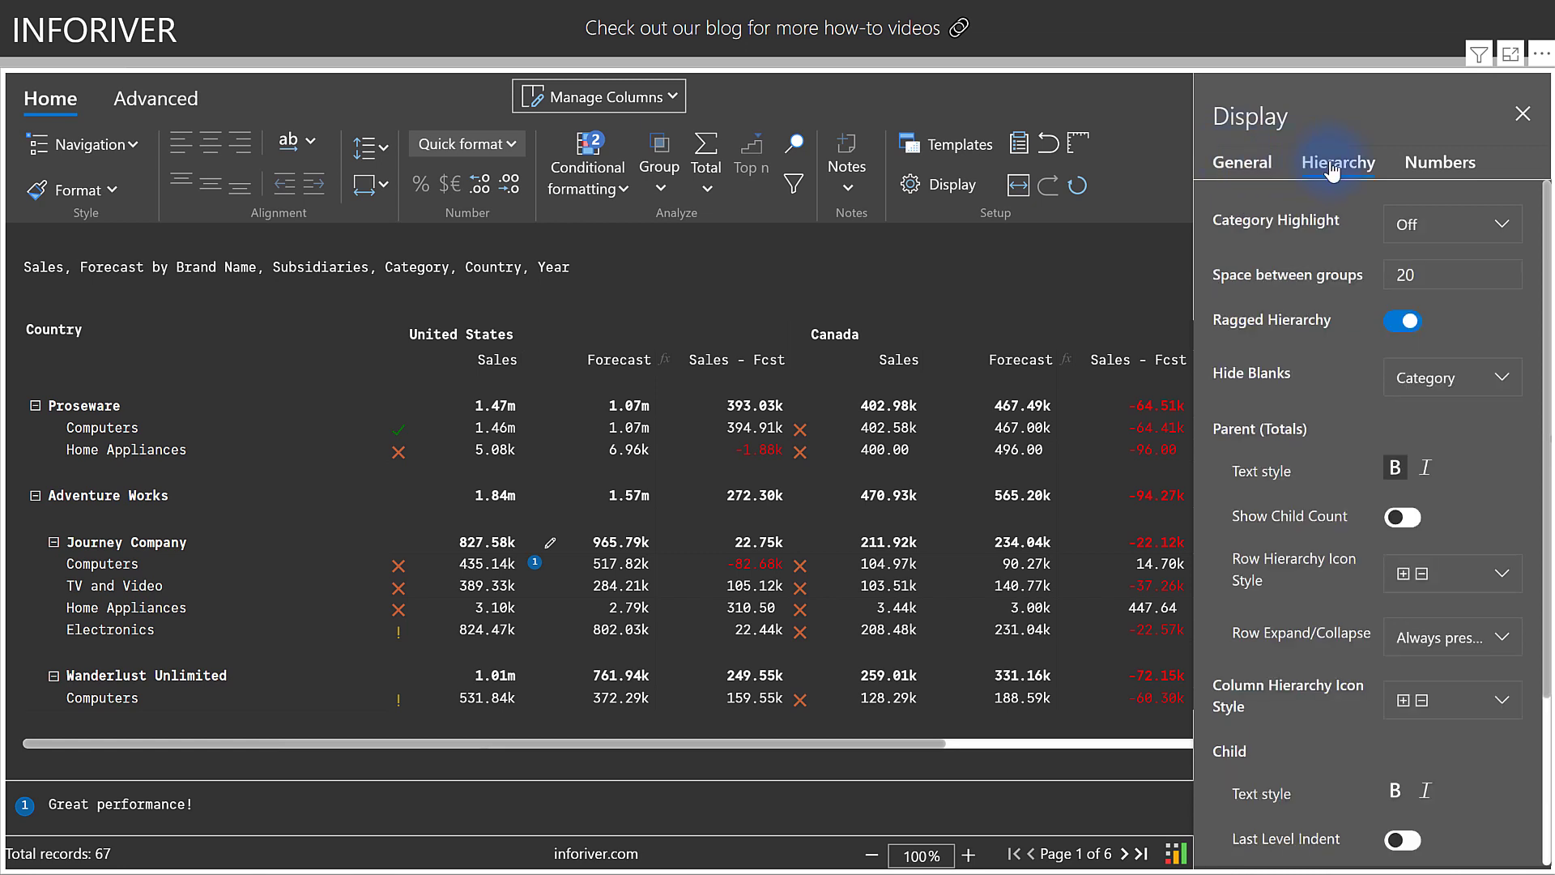
pyautogui.click(1450, 165)
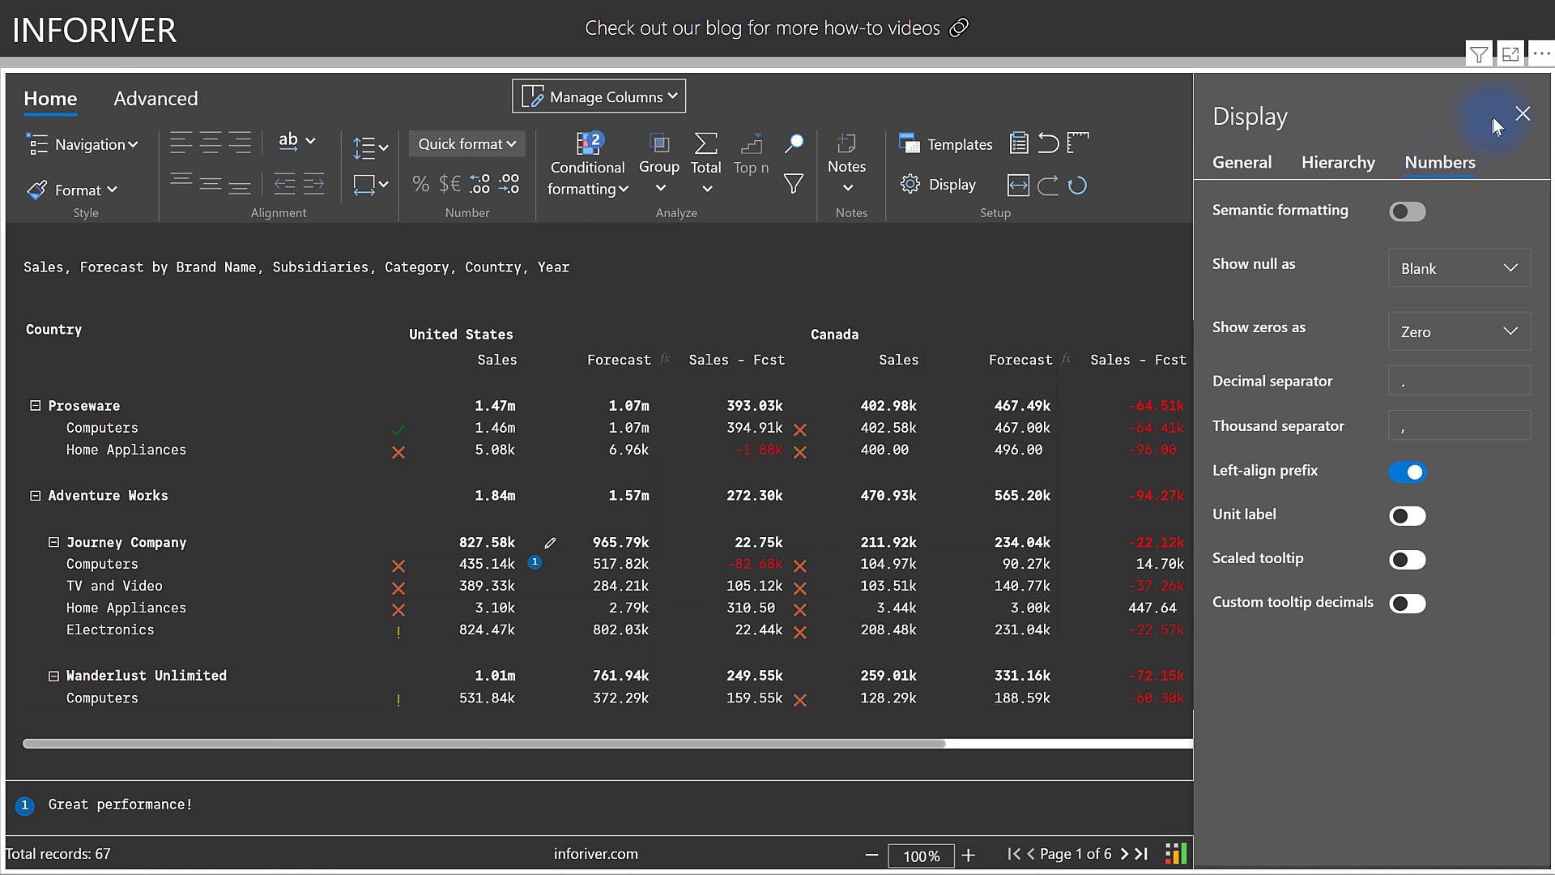
pyautogui.click(1521, 118)
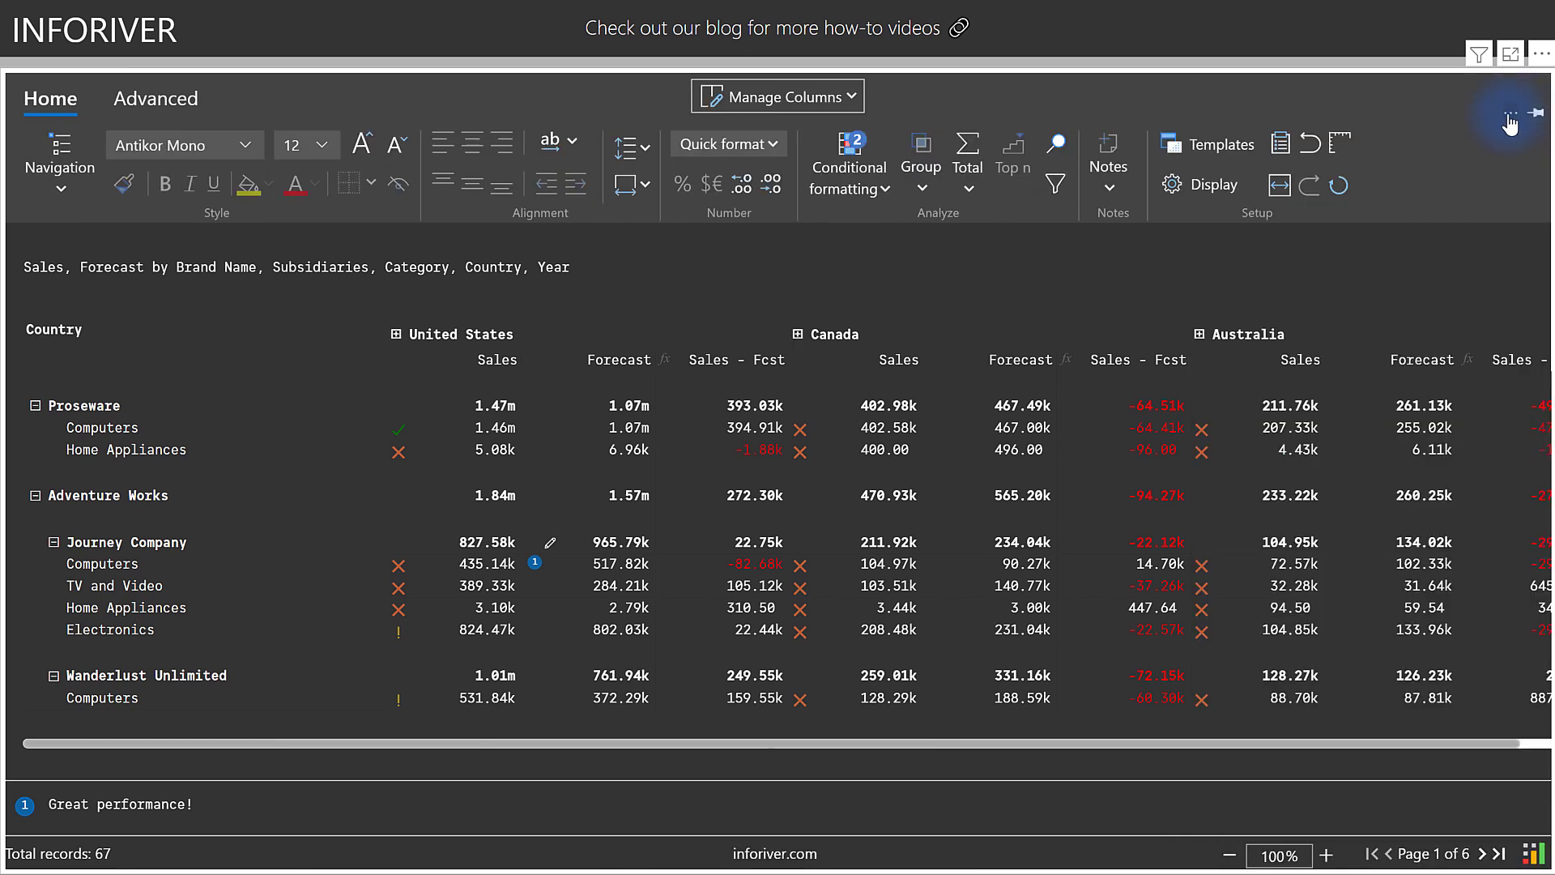
# Step: Review which Home and Advanced toolbar sections are available under Reading view access, and close the dialog
pyautogui.click(1511, 113)
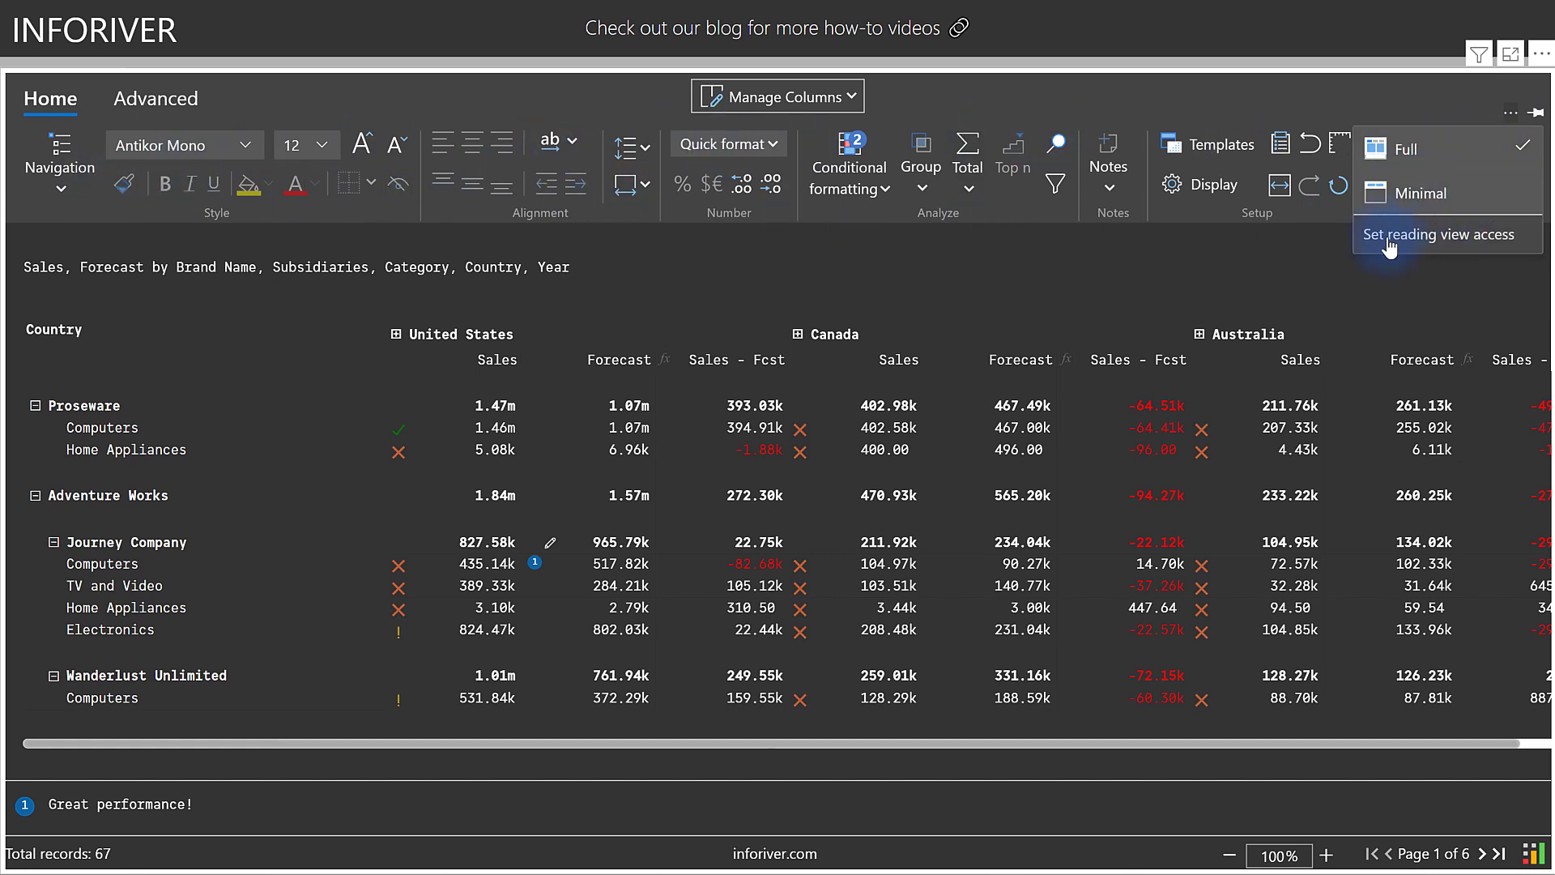
pyautogui.click(1464, 243)
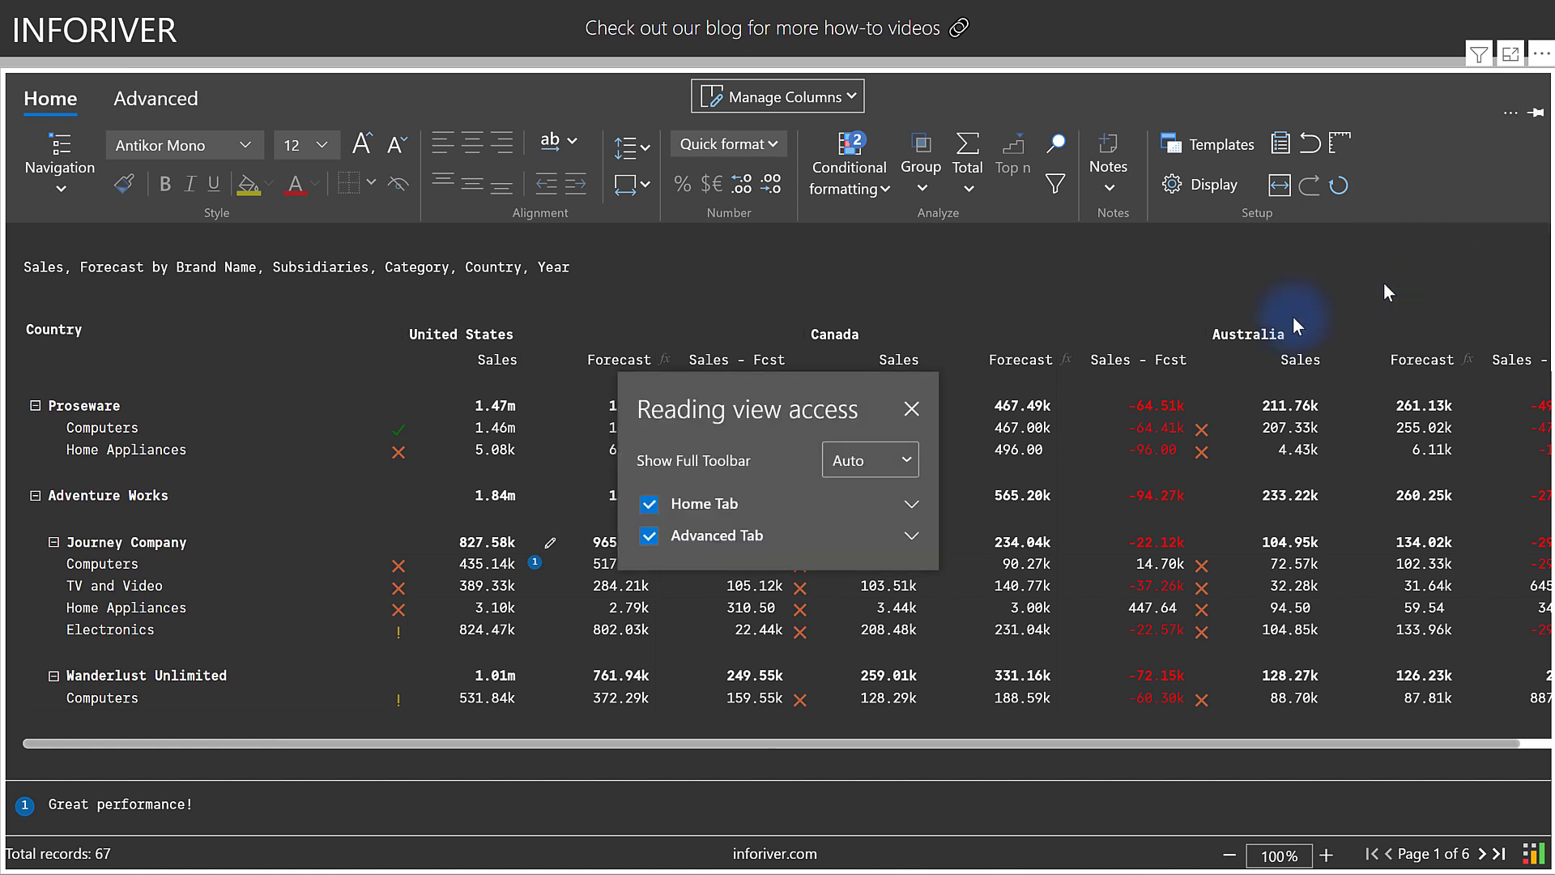
pyautogui.click(913, 507)
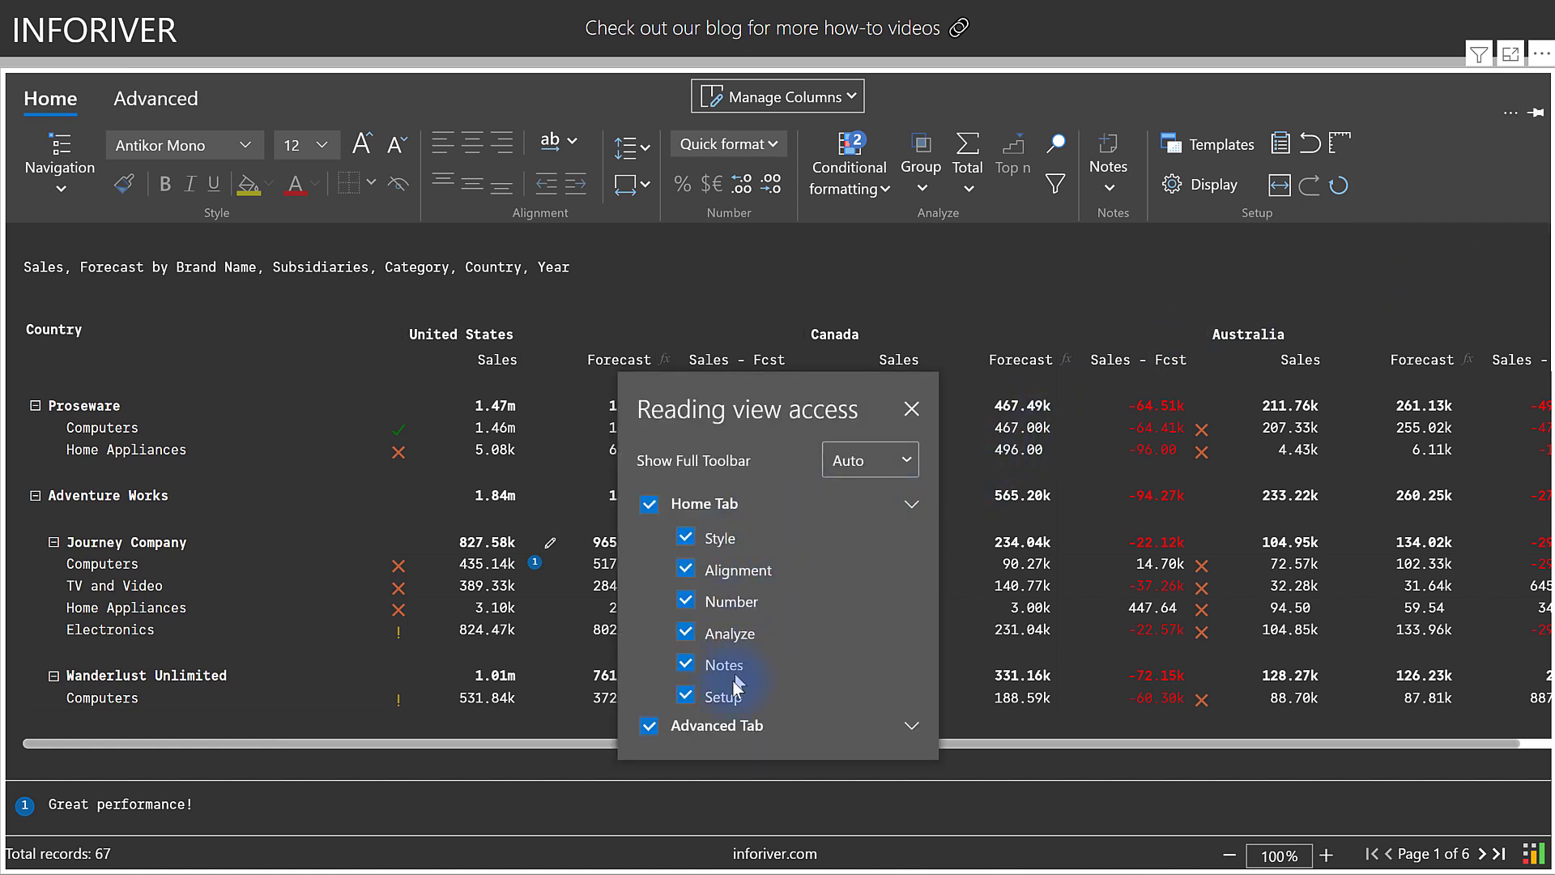
pyautogui.click(740, 734)
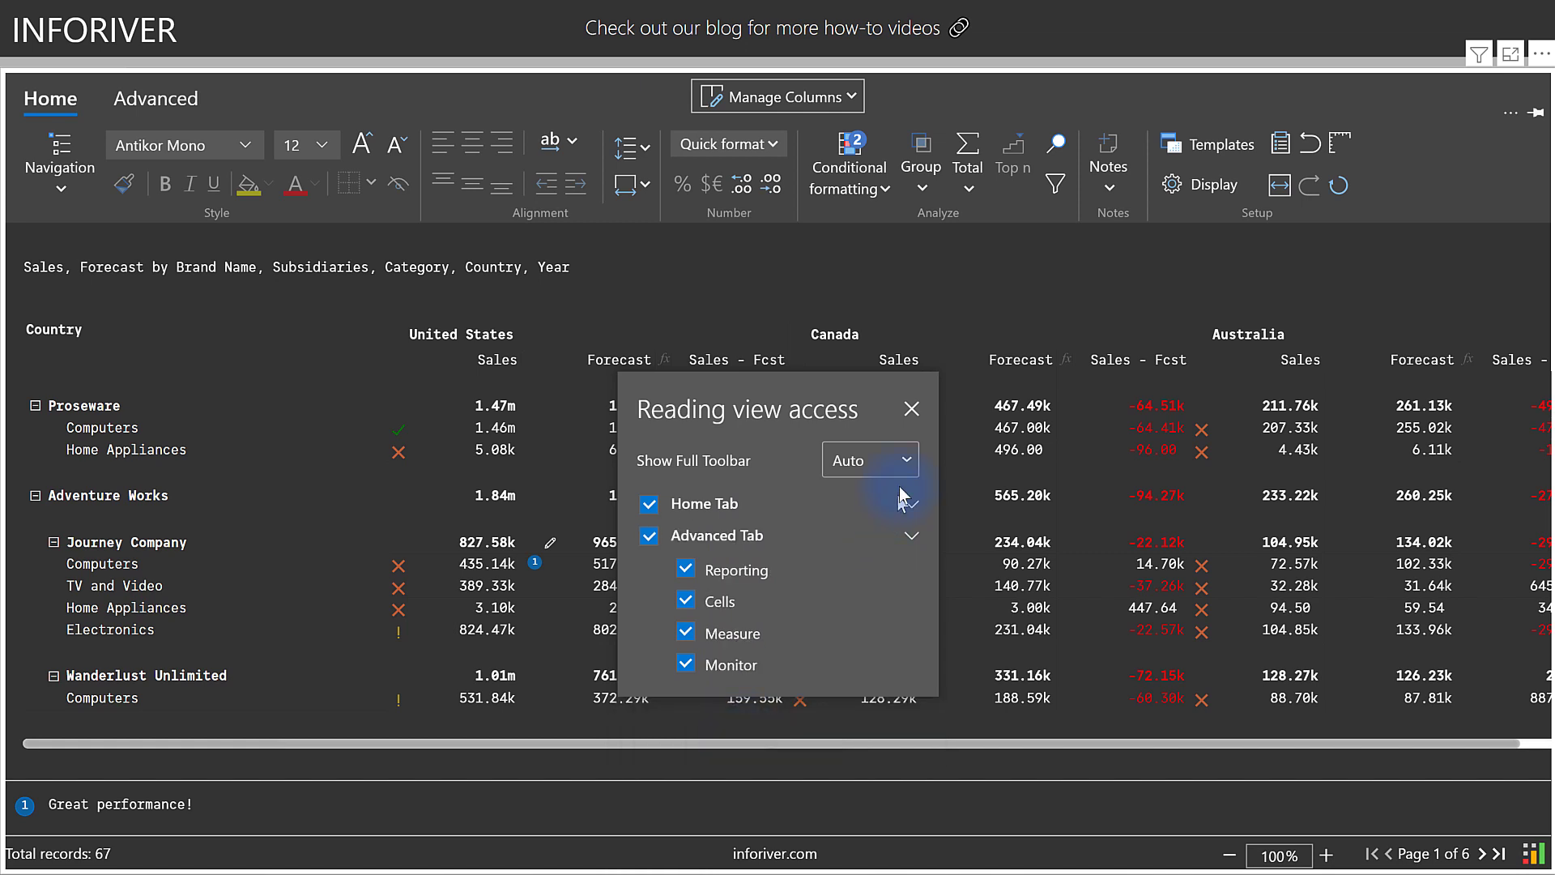
pyautogui.click(920, 406)
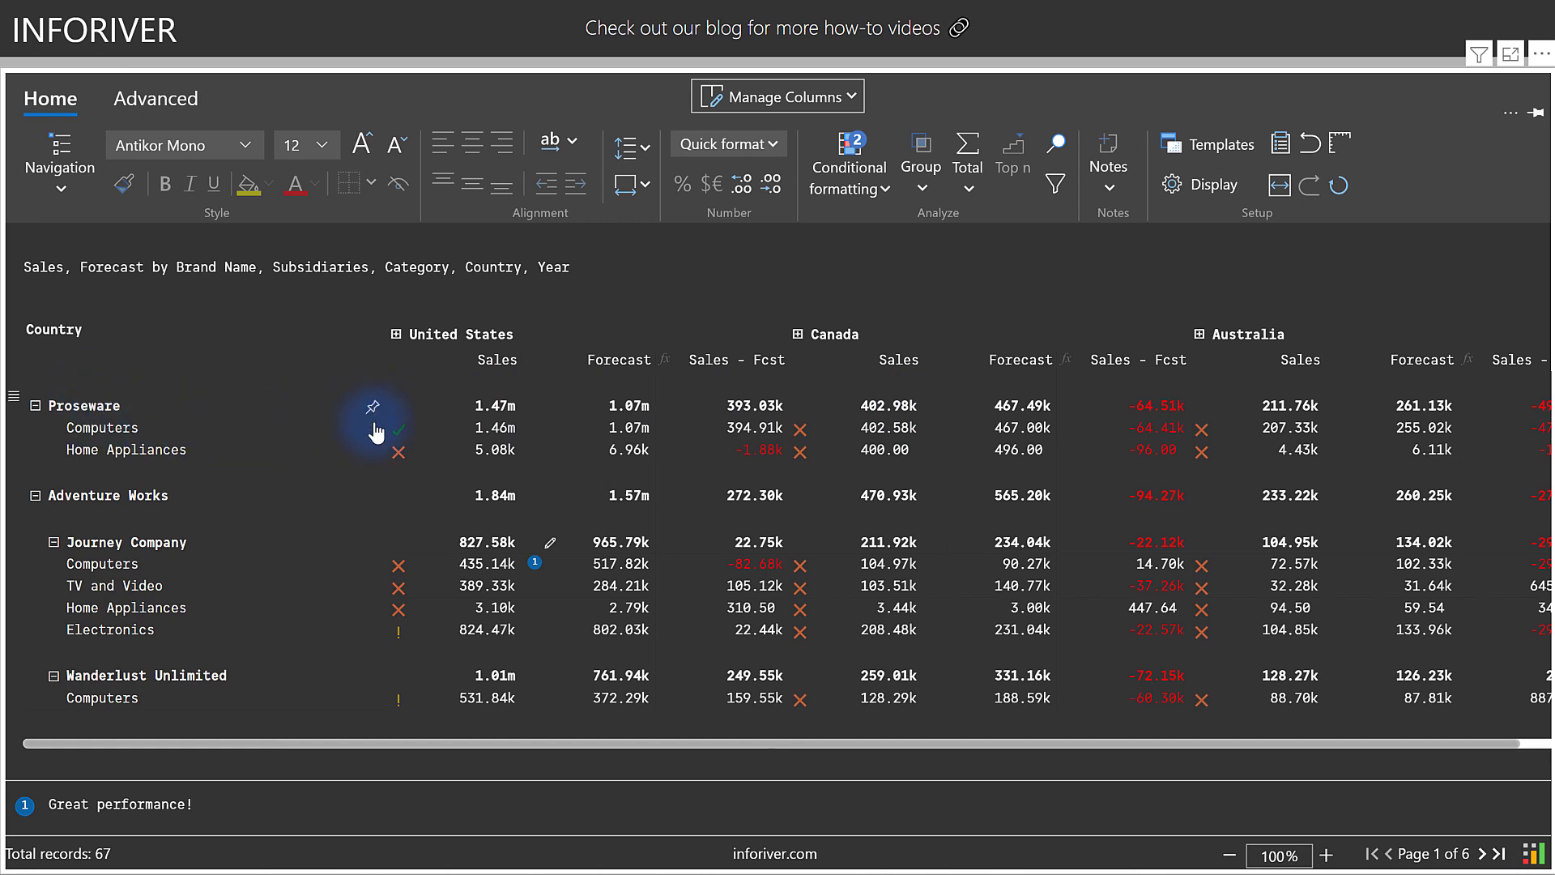
# Step: Pin the Wanderlust Unlimited row above the other matrix rows
pyautogui.click(373, 677)
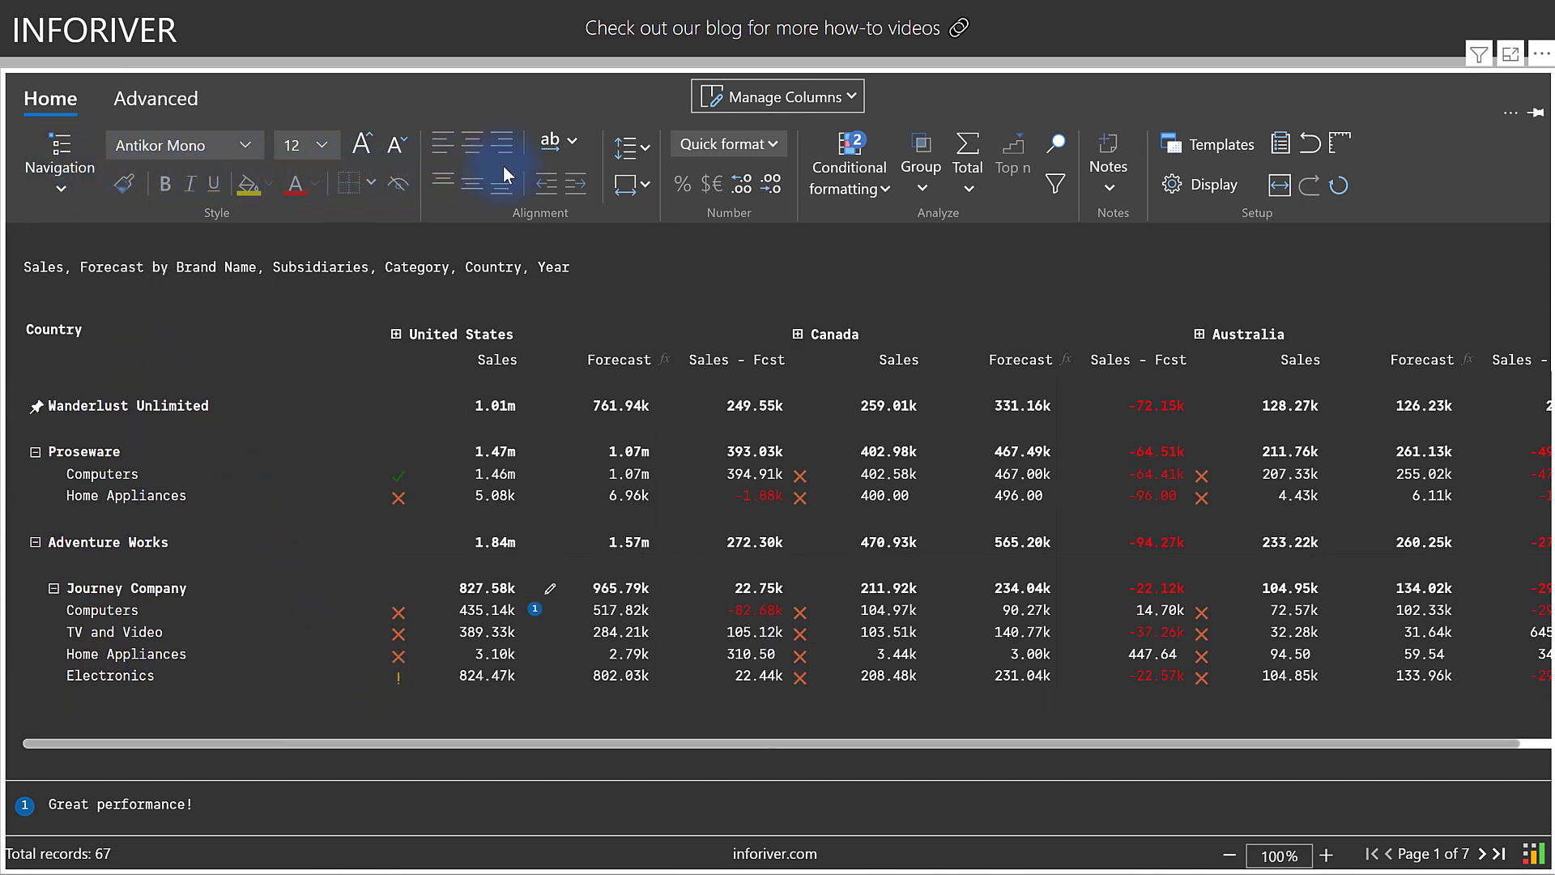
# Step: Open the "Icons - Sales" conditional formatting rule to examine its classification settings
pyautogui.click(848, 188)
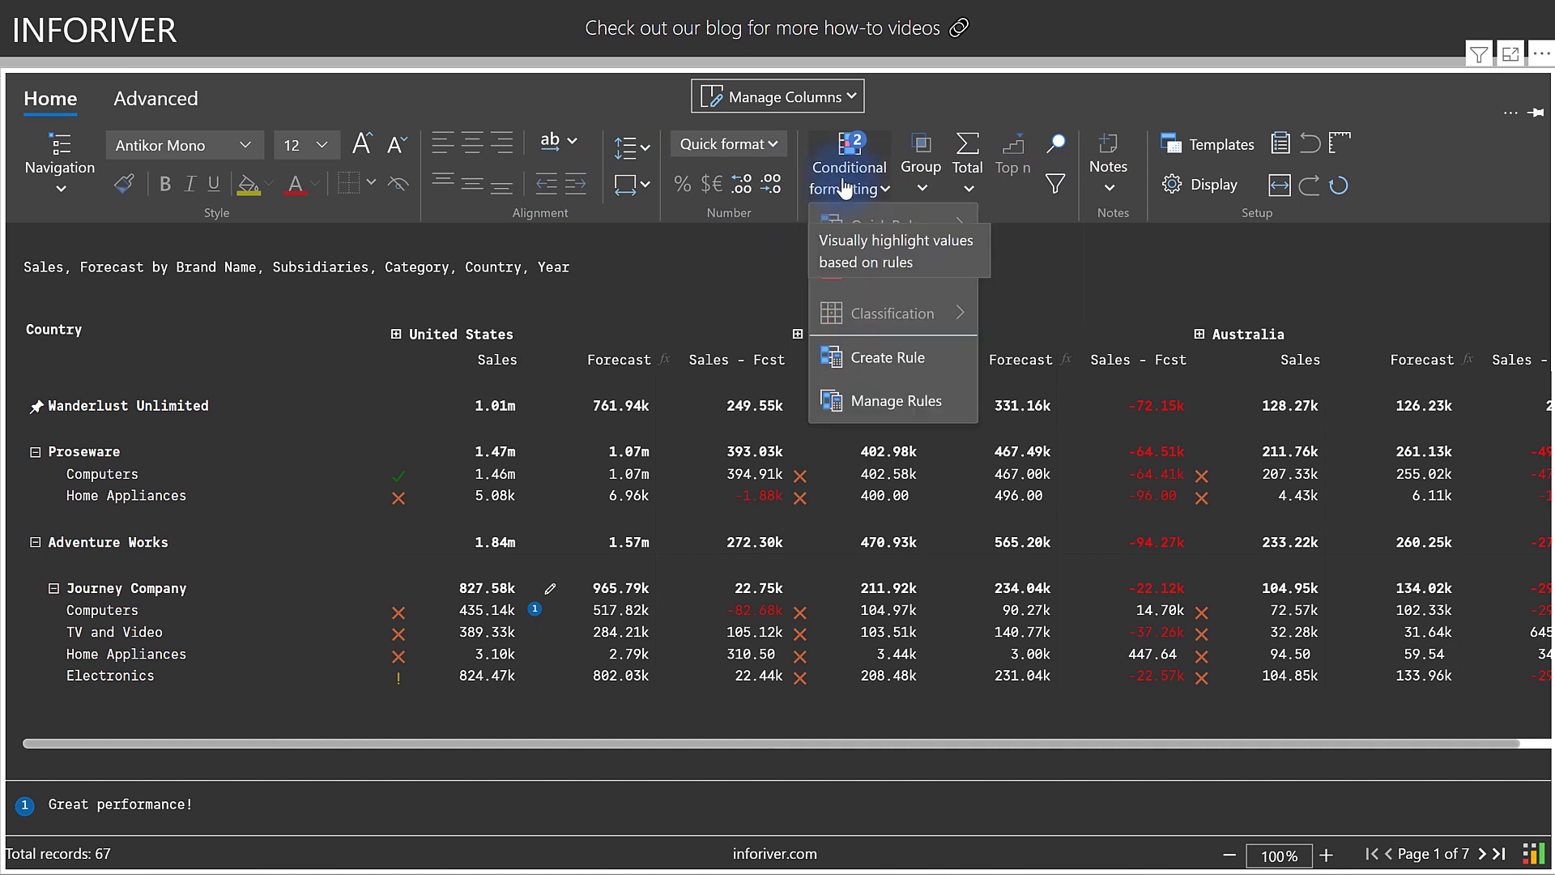
pyautogui.click(869, 397)
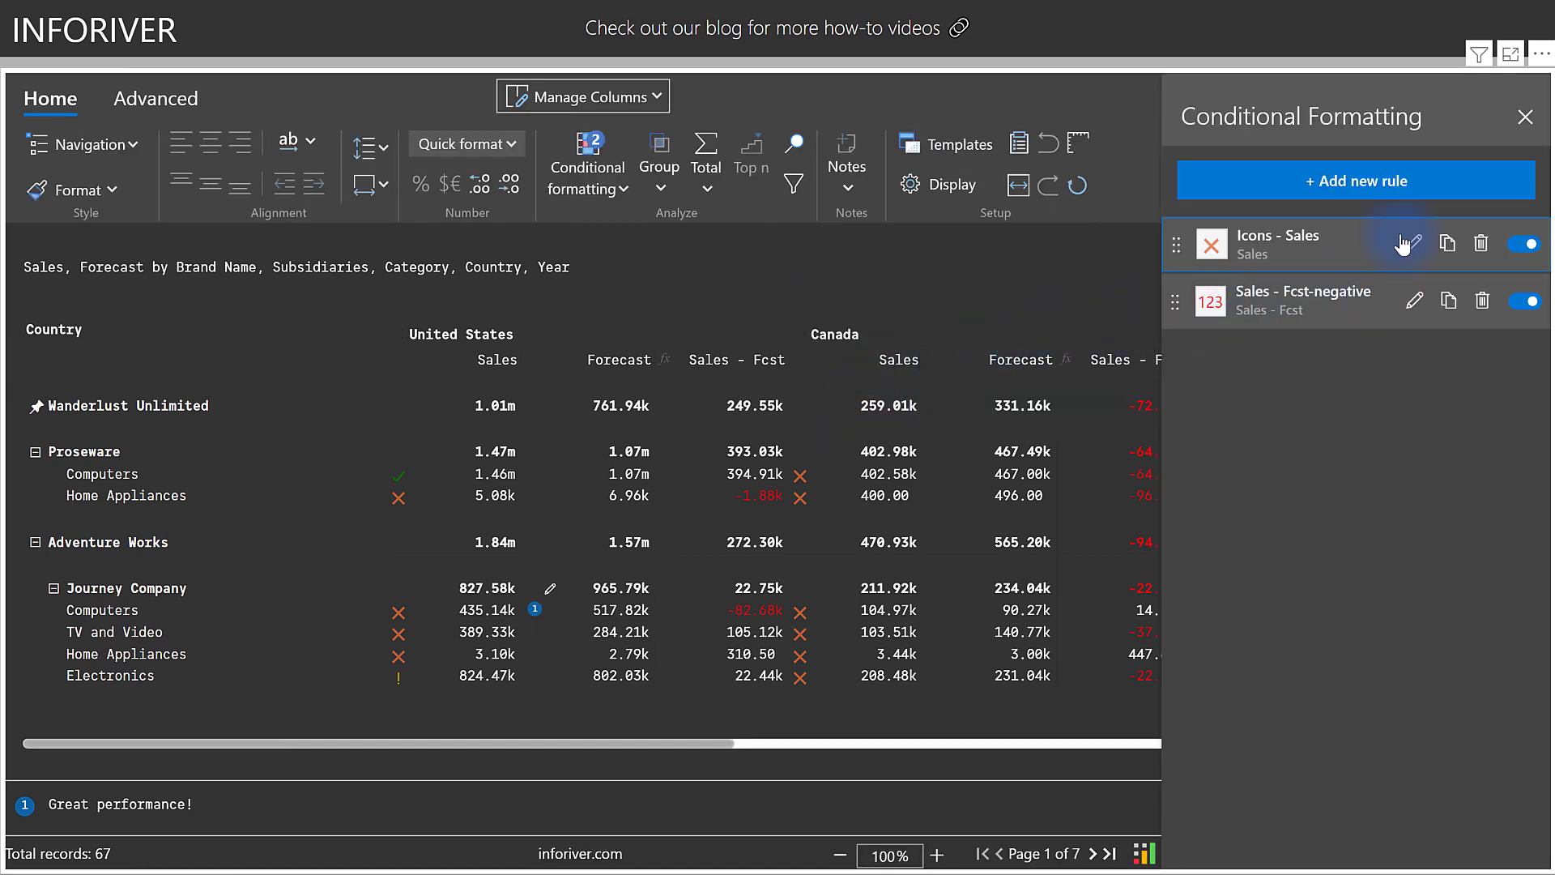
pyautogui.click(1406, 242)
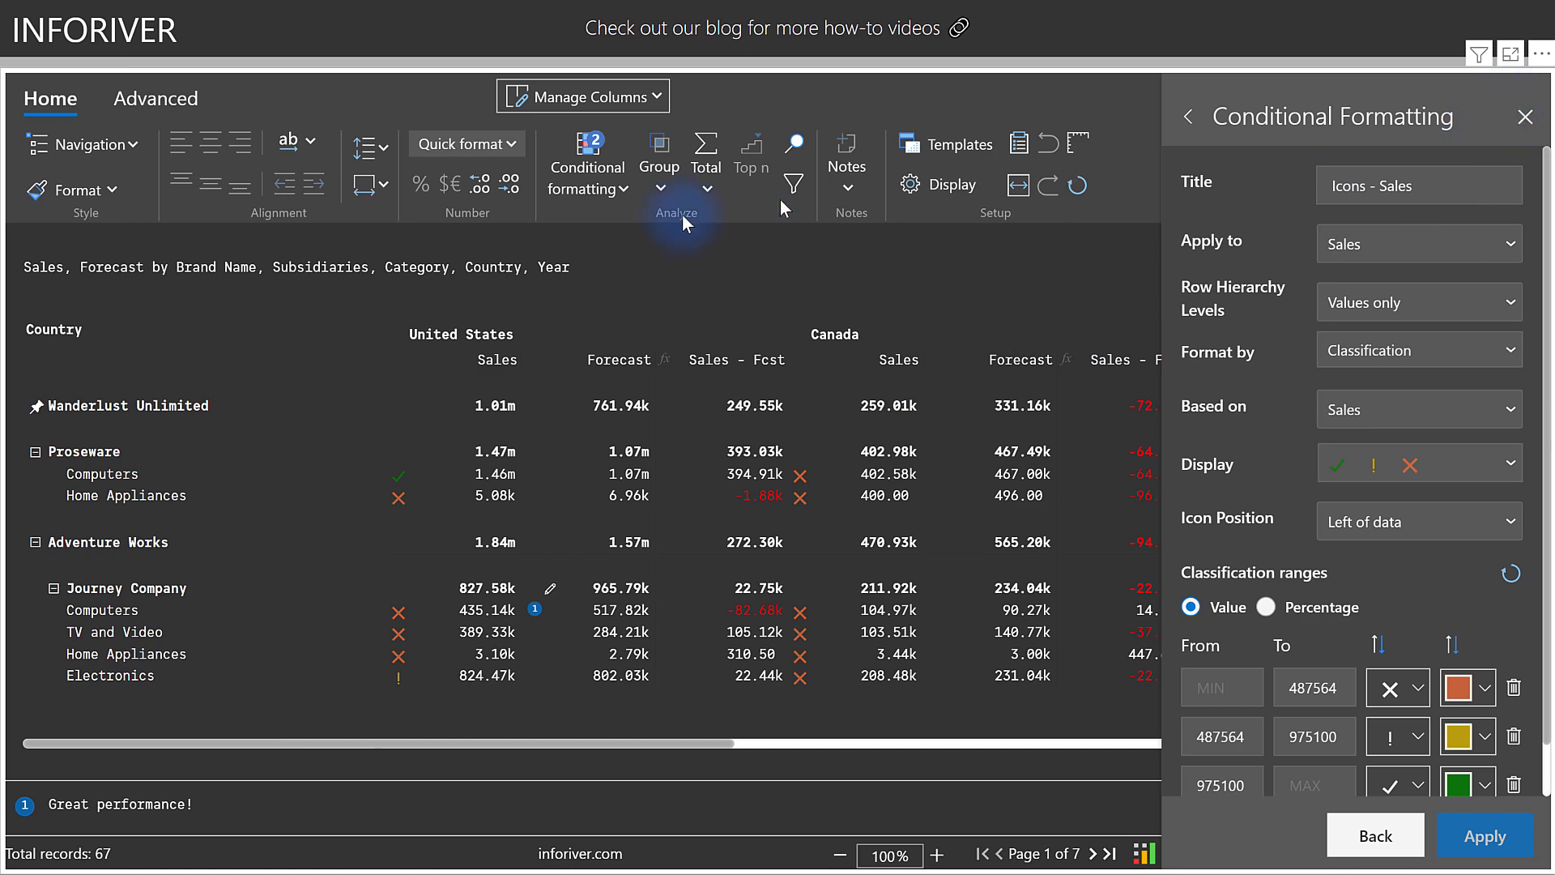
# Step: Open the matrix header for editing and place the cursor in its title text
pyautogui.click(356, 266)
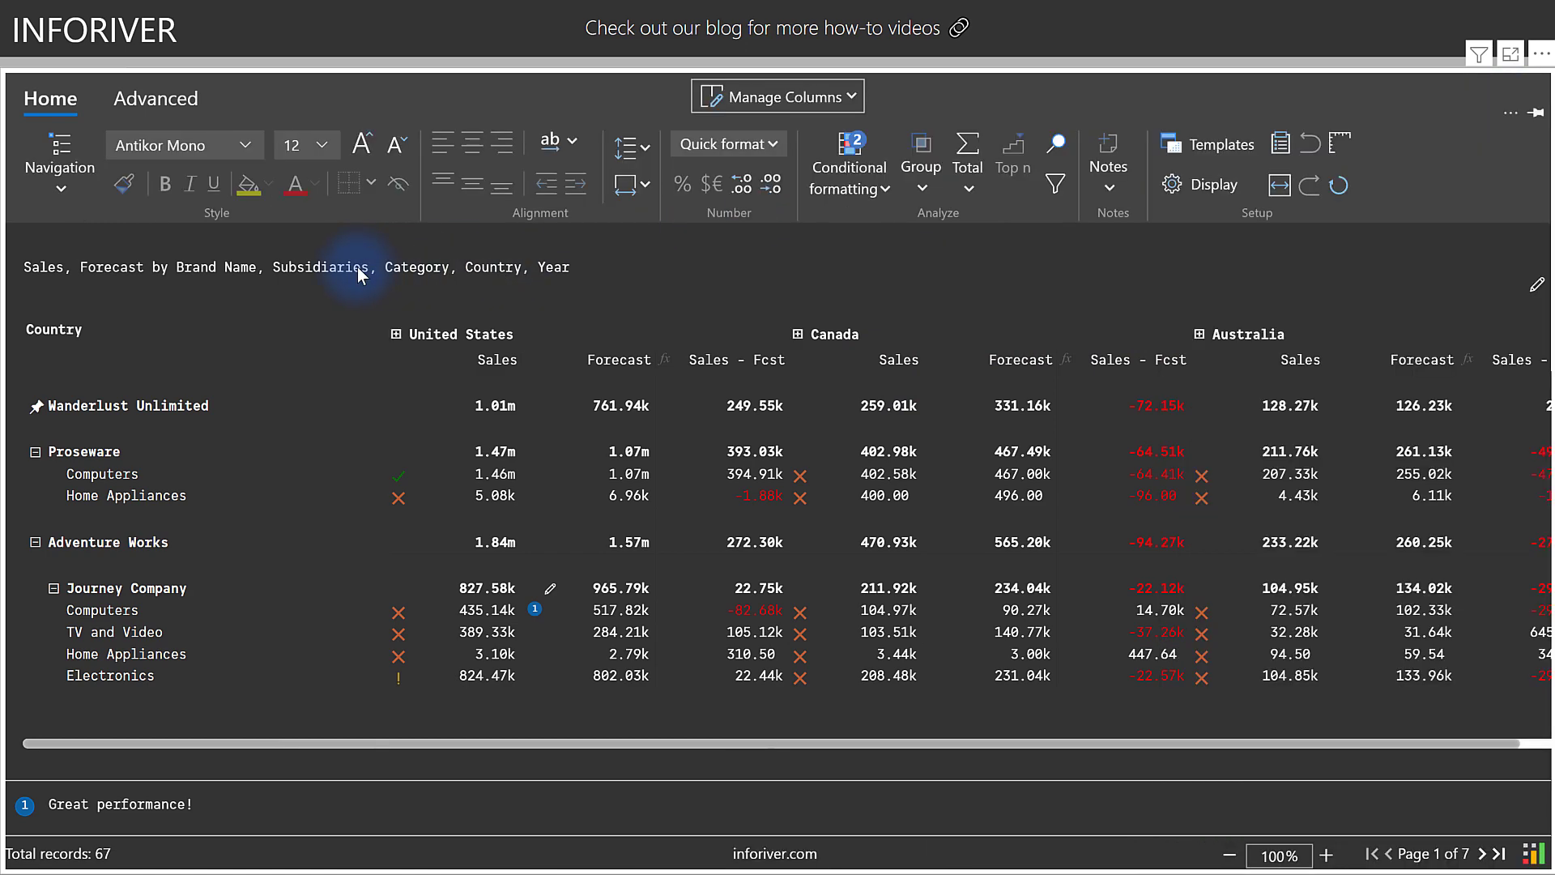
pyautogui.click(357, 266)
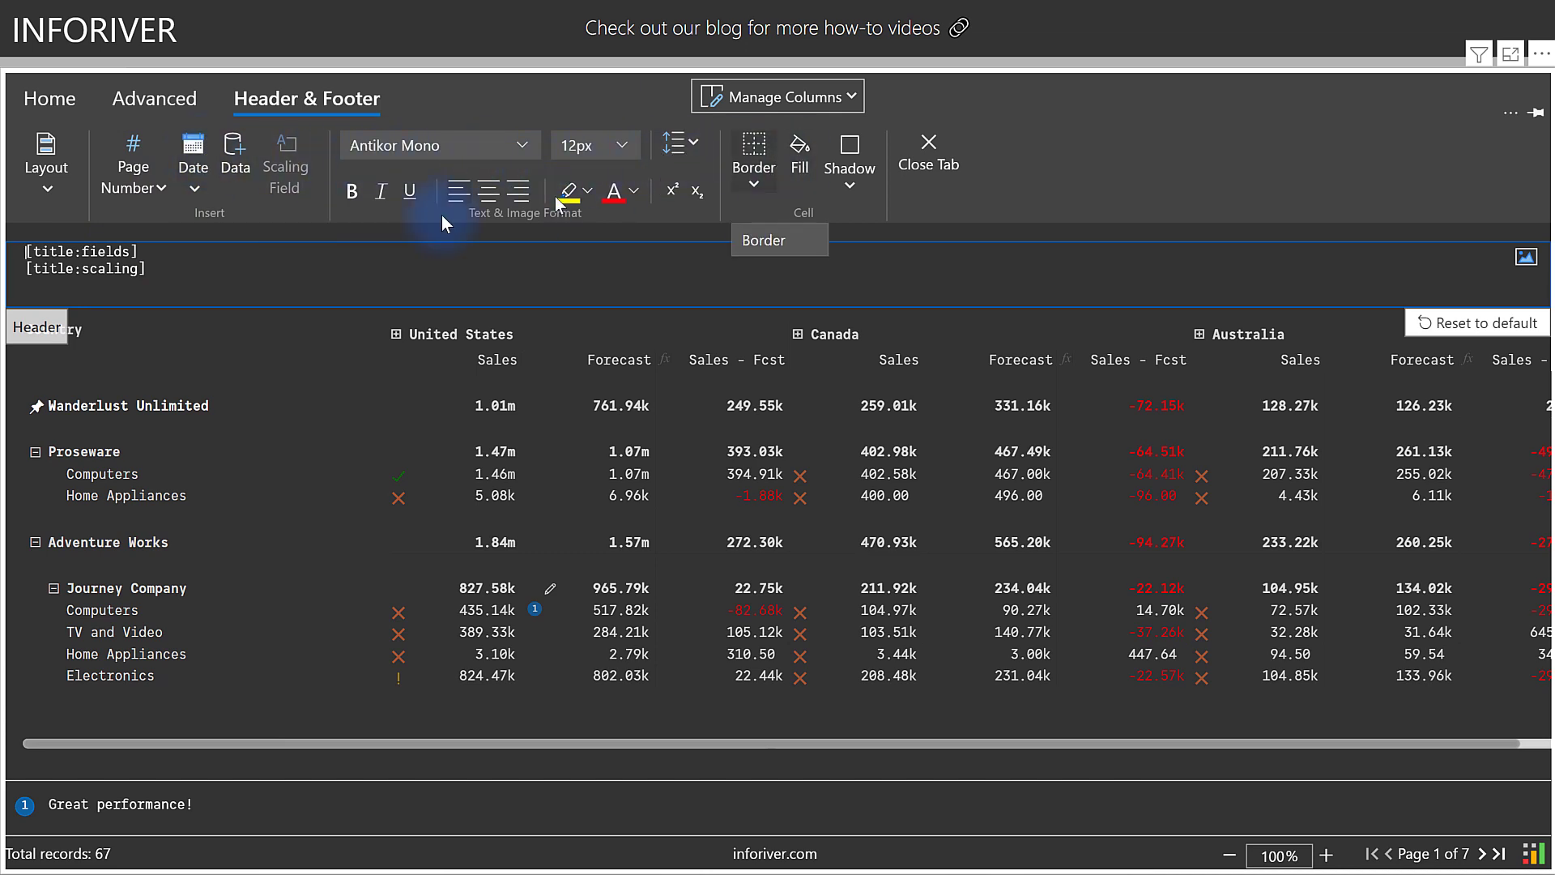
pyautogui.click(155, 270)
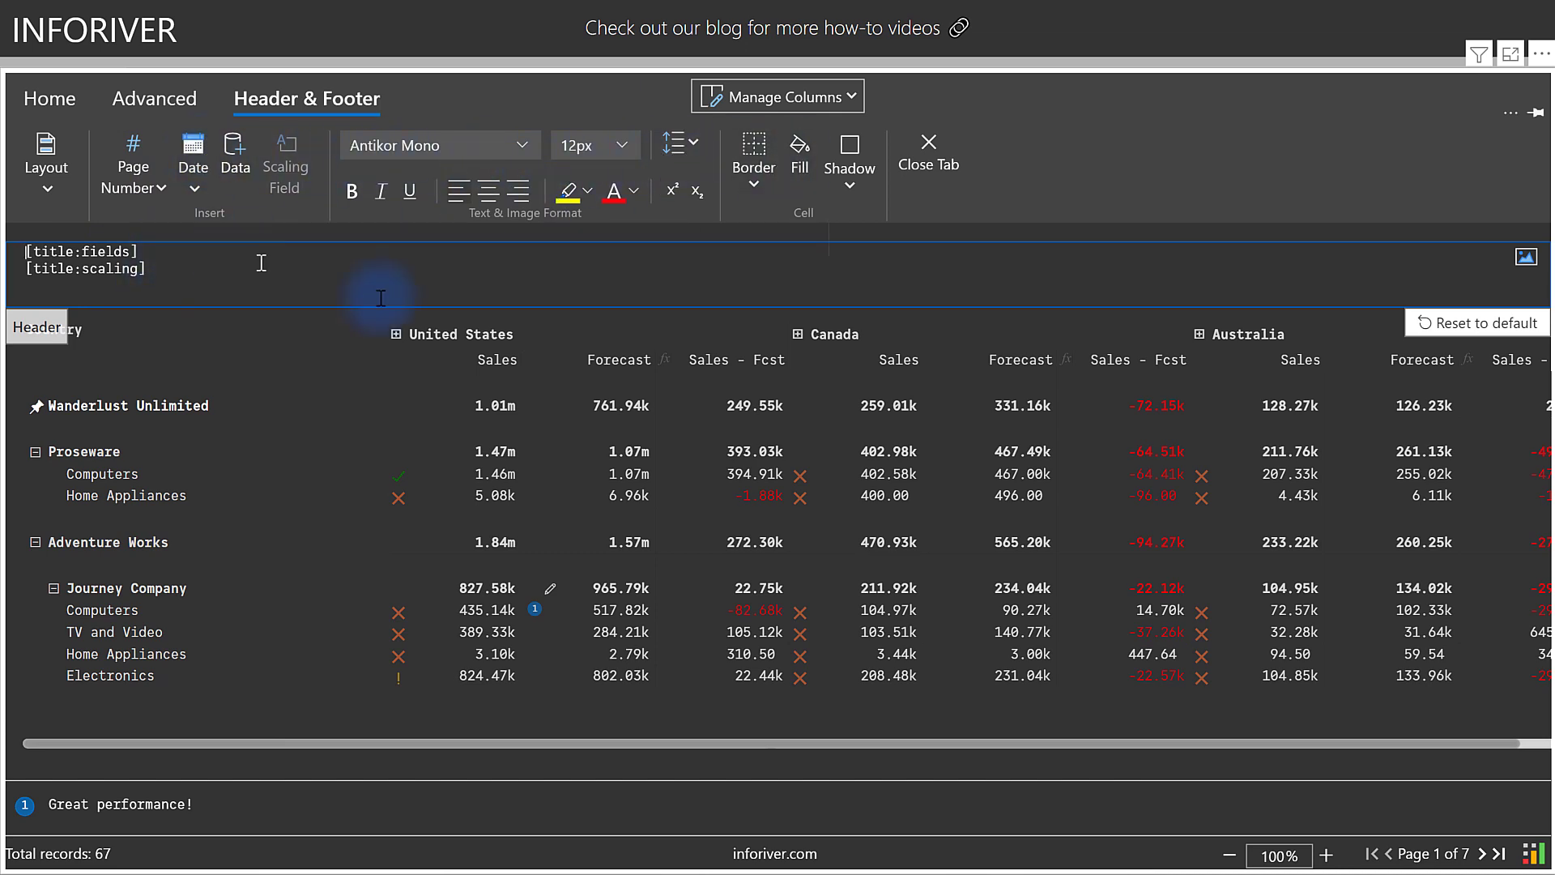